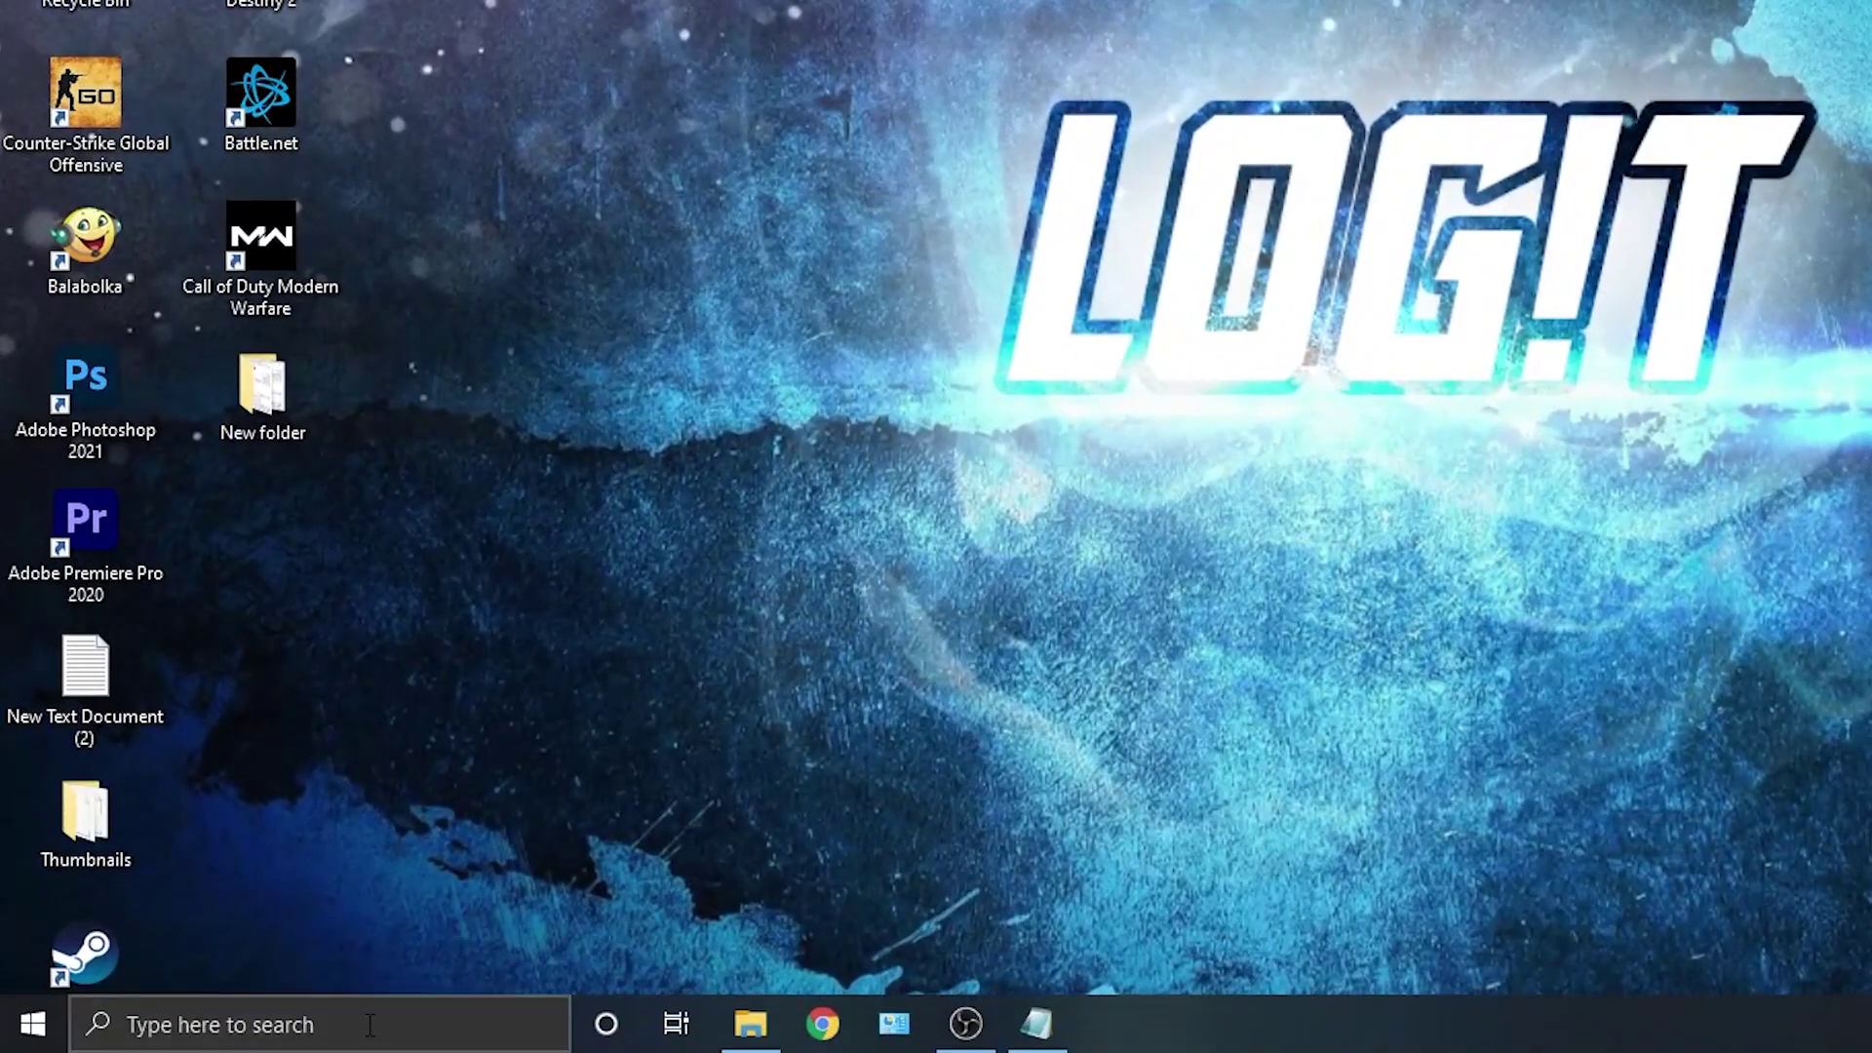
Step: Search 'check' and open Windows Update's Check for updates settings
left_click(371, 1024)
type("check")
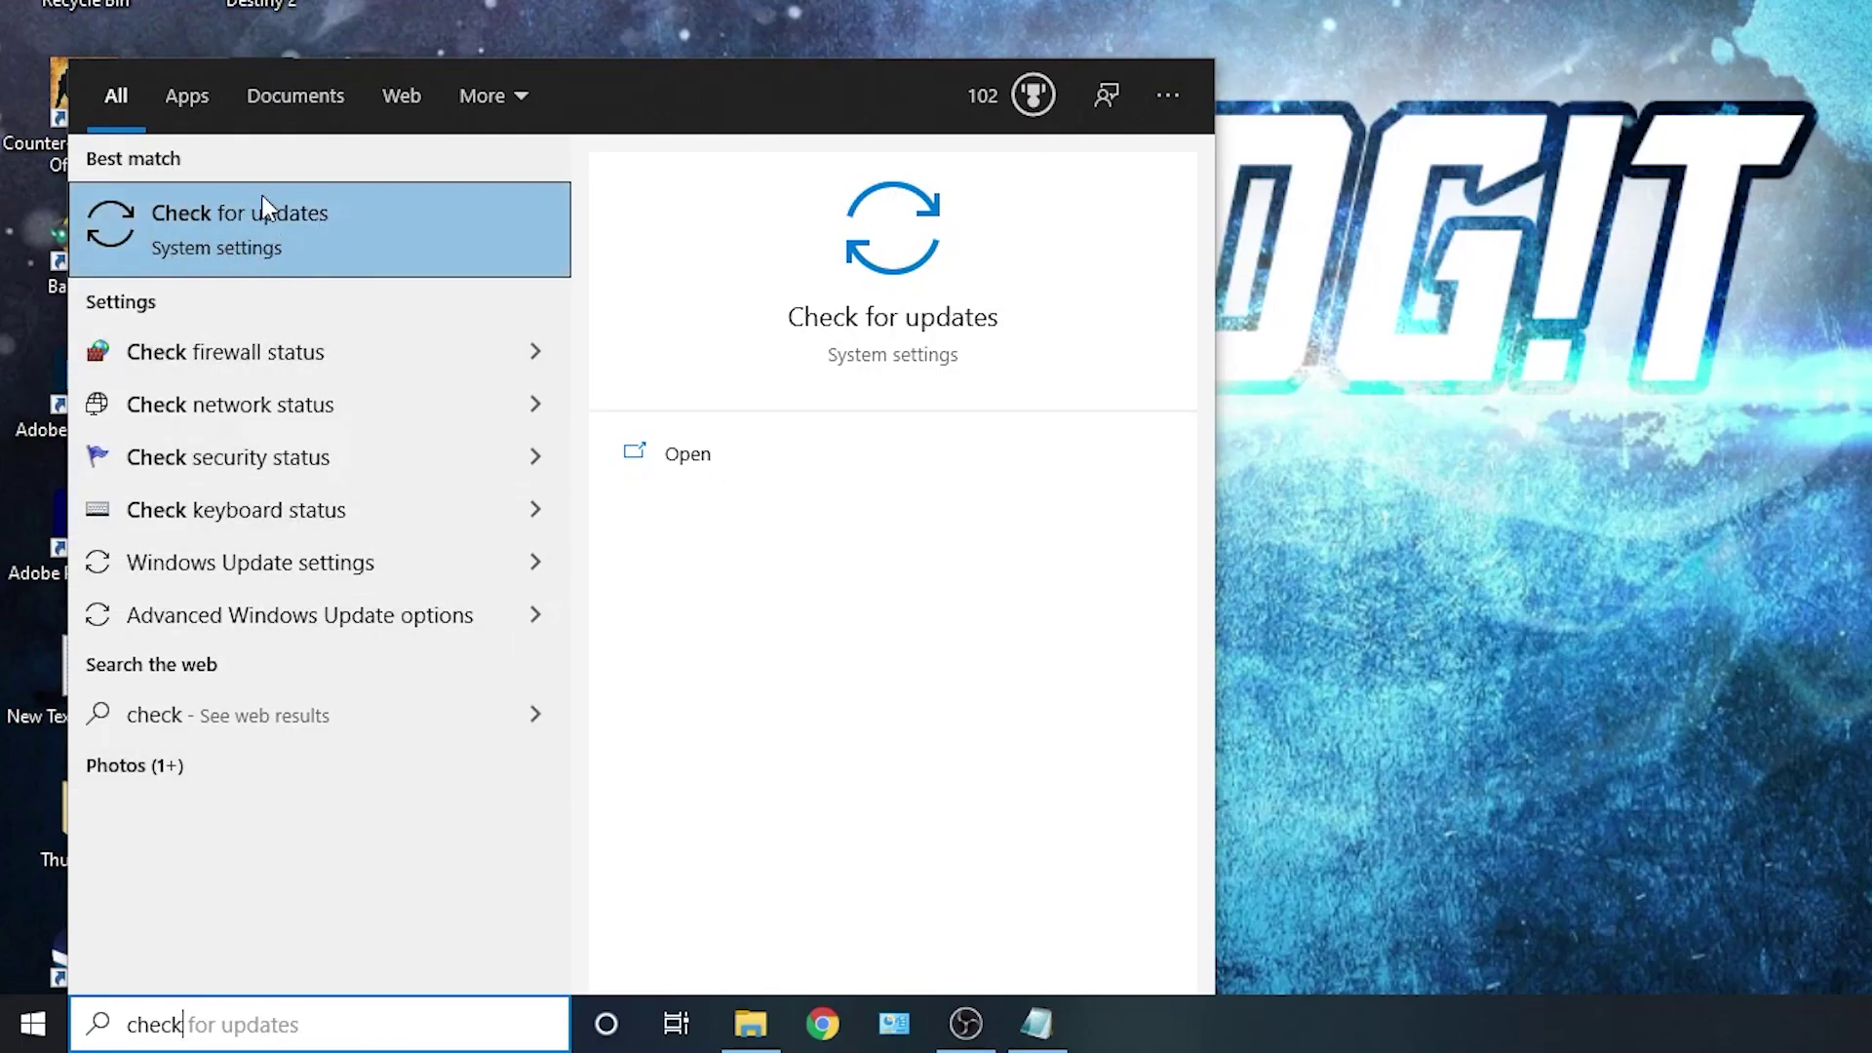
left_click(255, 232)
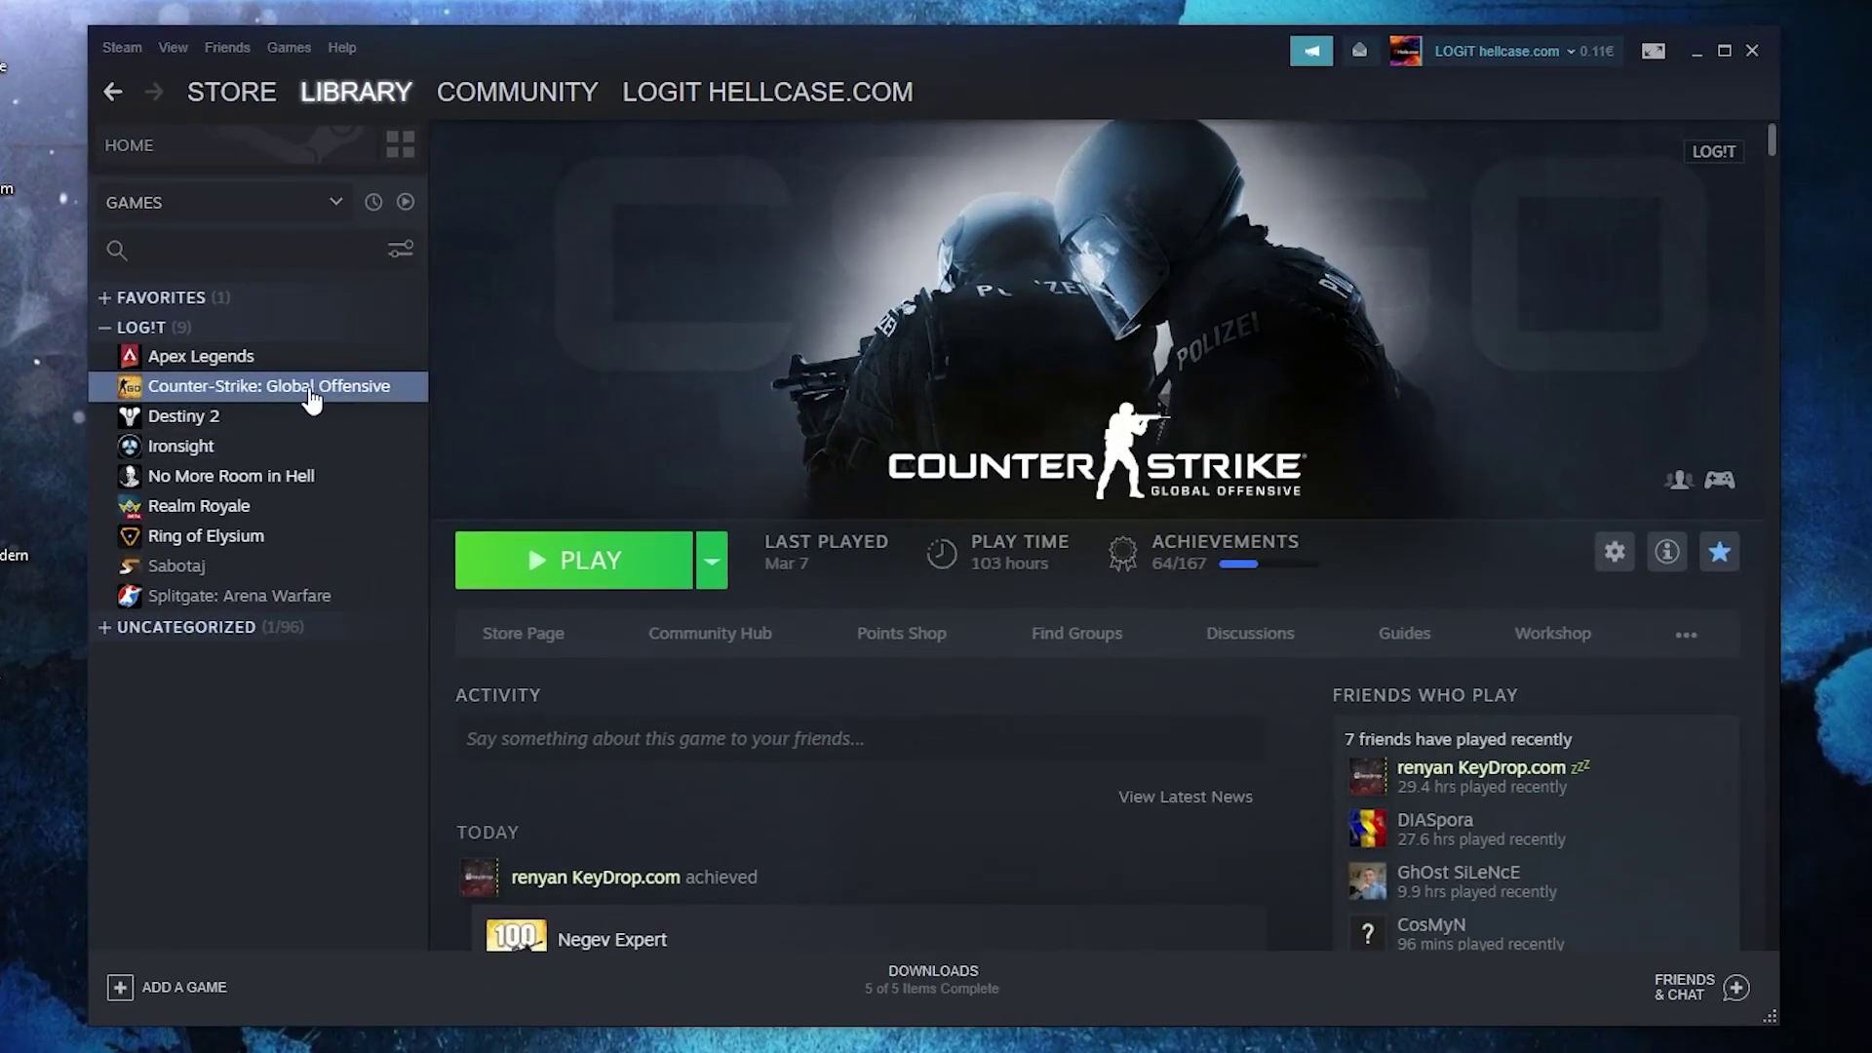
Step: Paste the Notepad launch options into CS:GO's Steam Properties Launch Options field
right_click(259, 395)
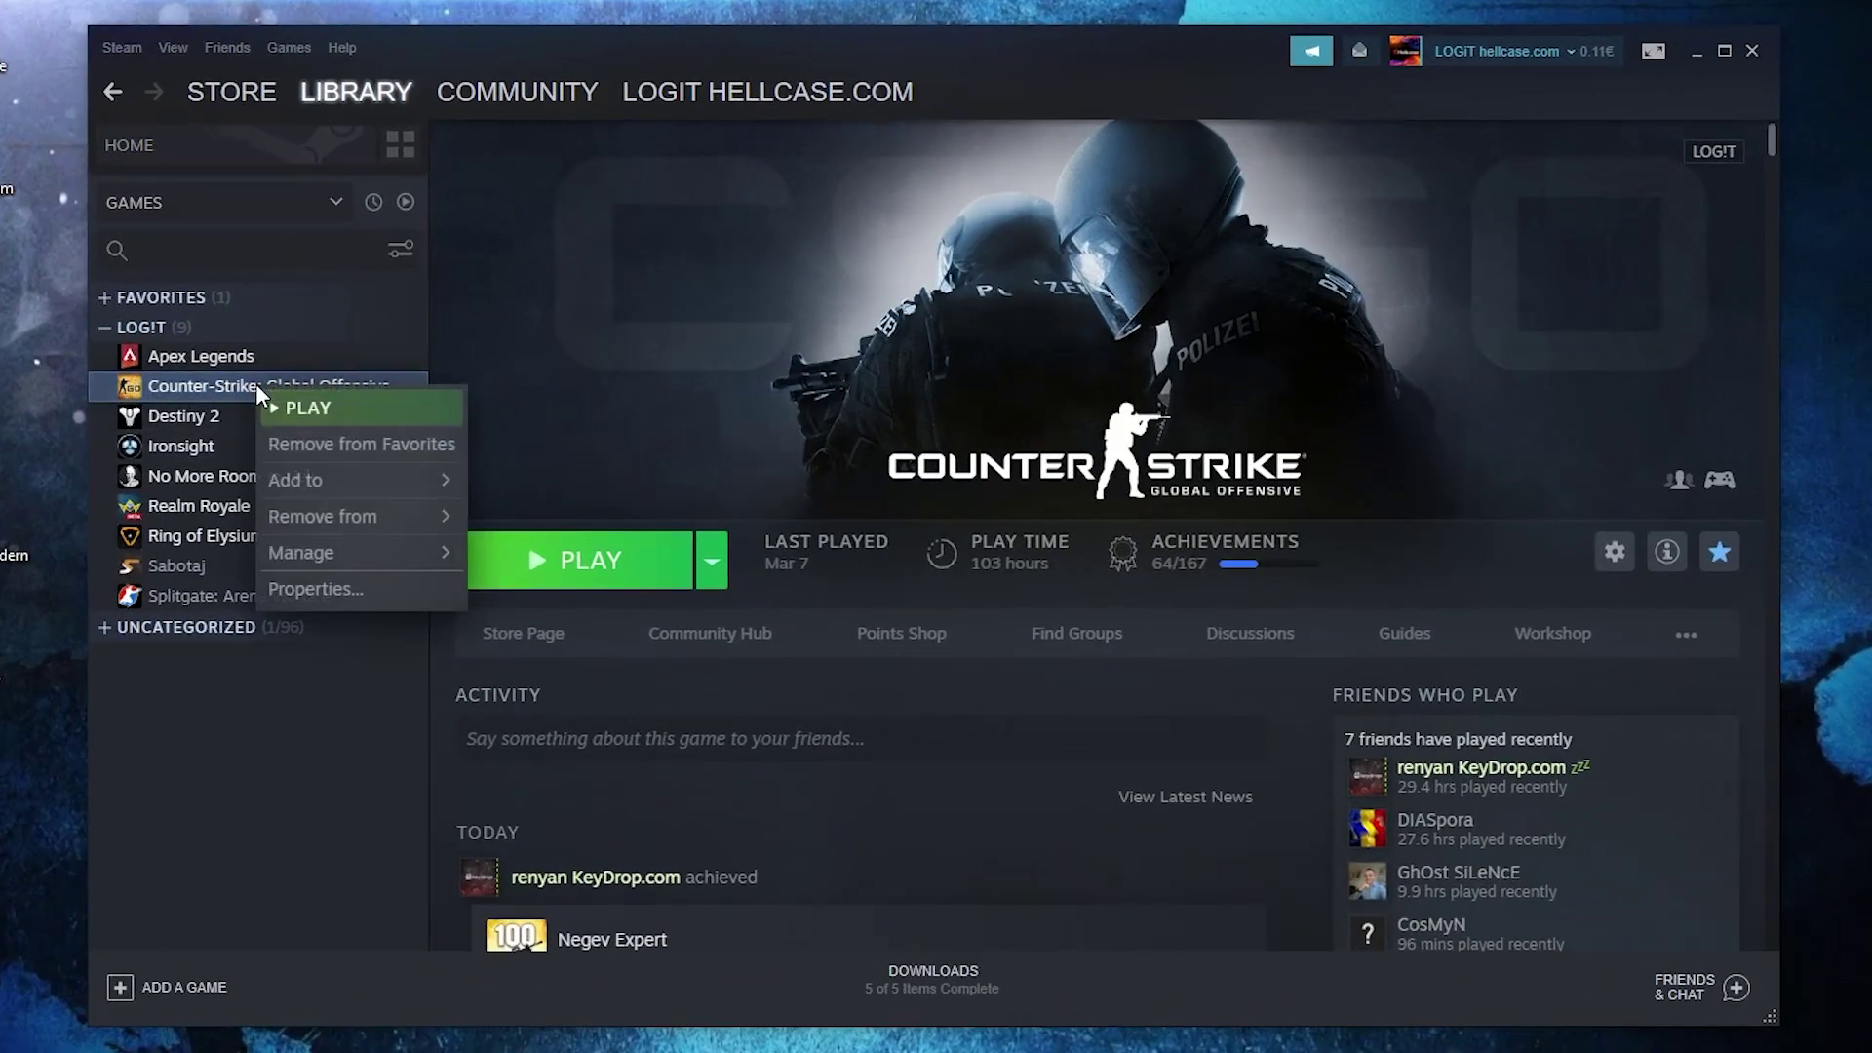
left_click(338, 588)
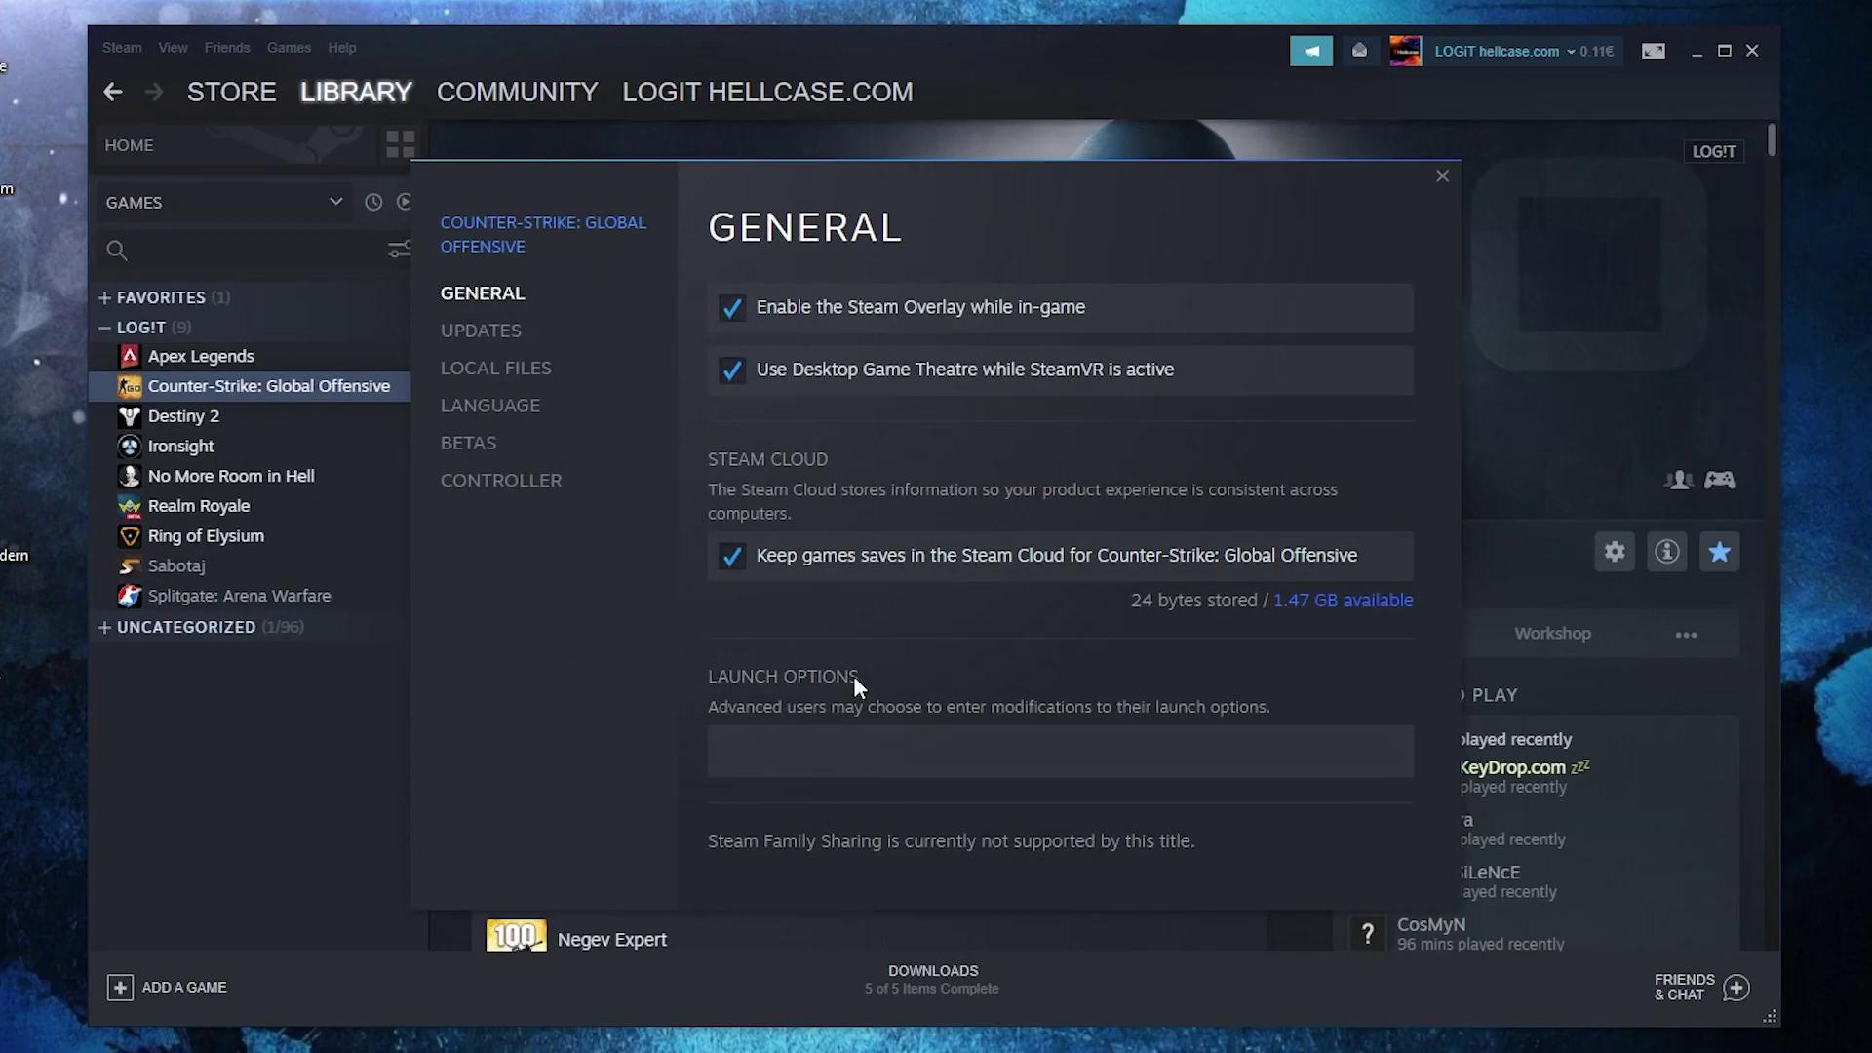
left_click(781, 744)
key("alt+Tab")
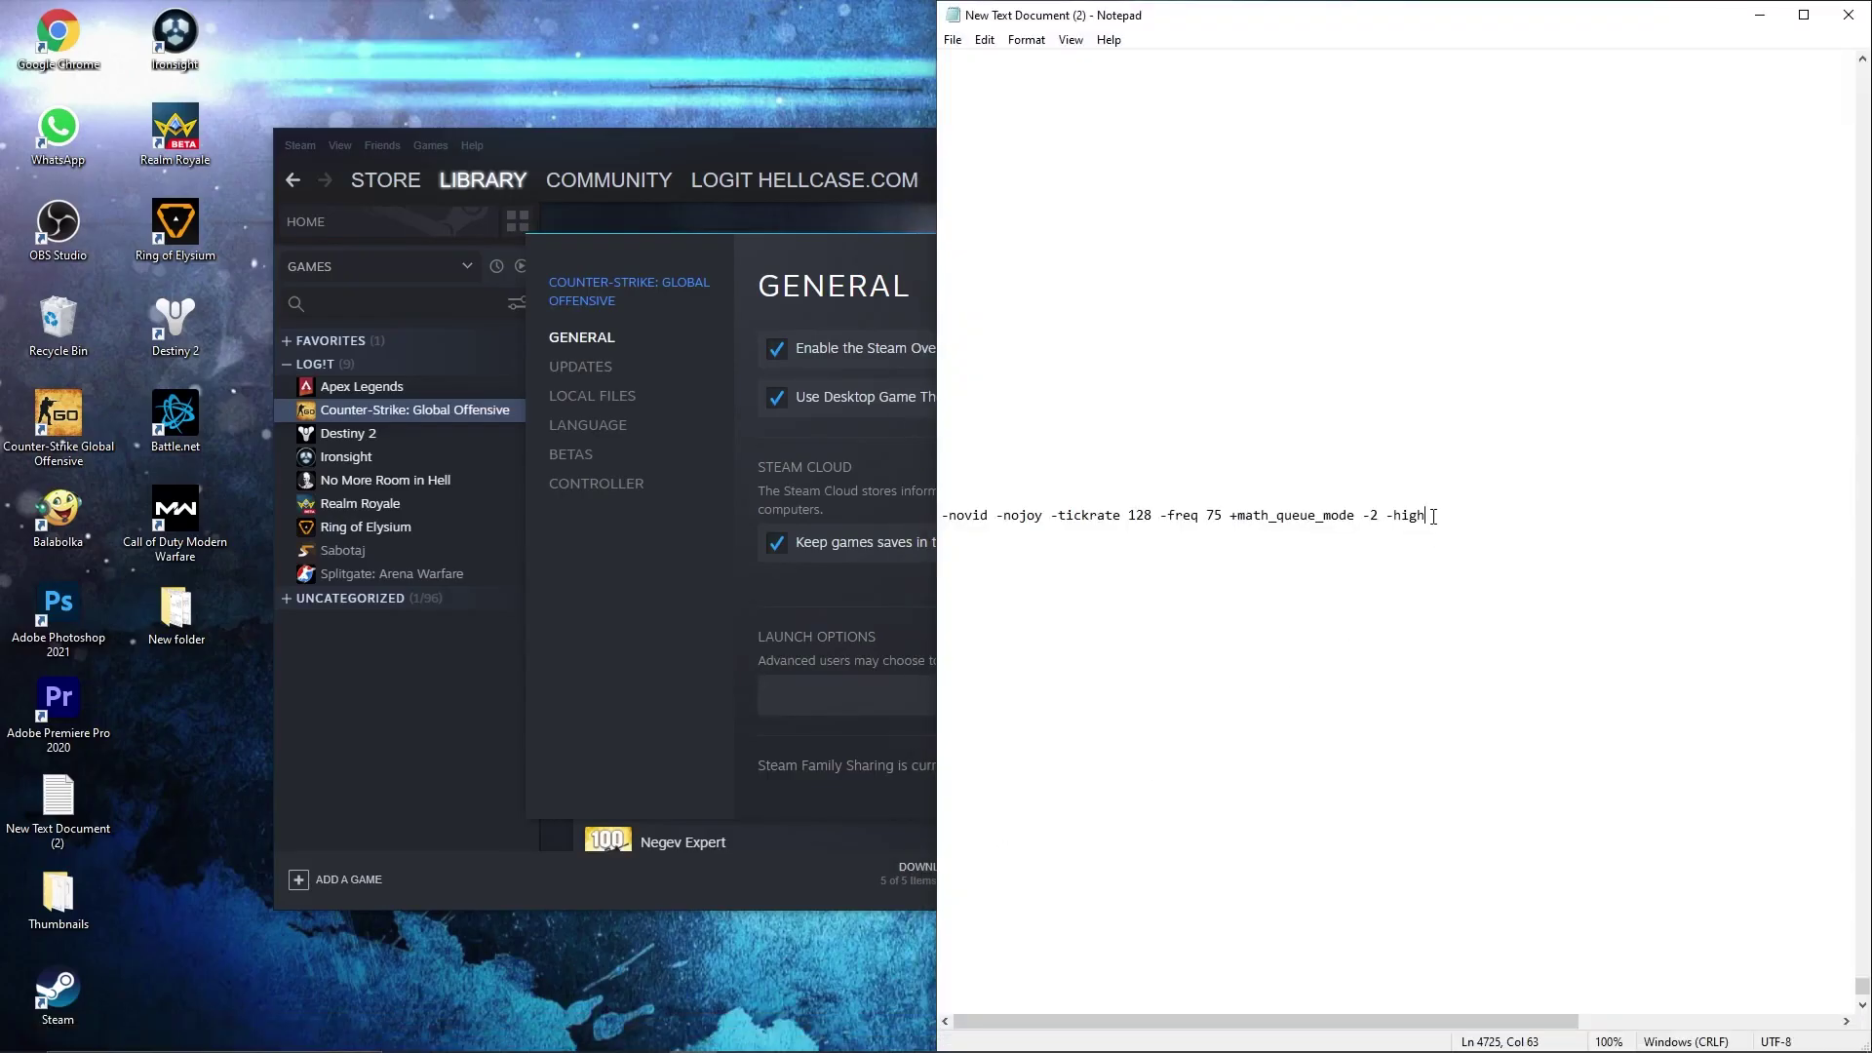
right_click(940, 516)
left_click(994, 577)
key("alt+Tab")
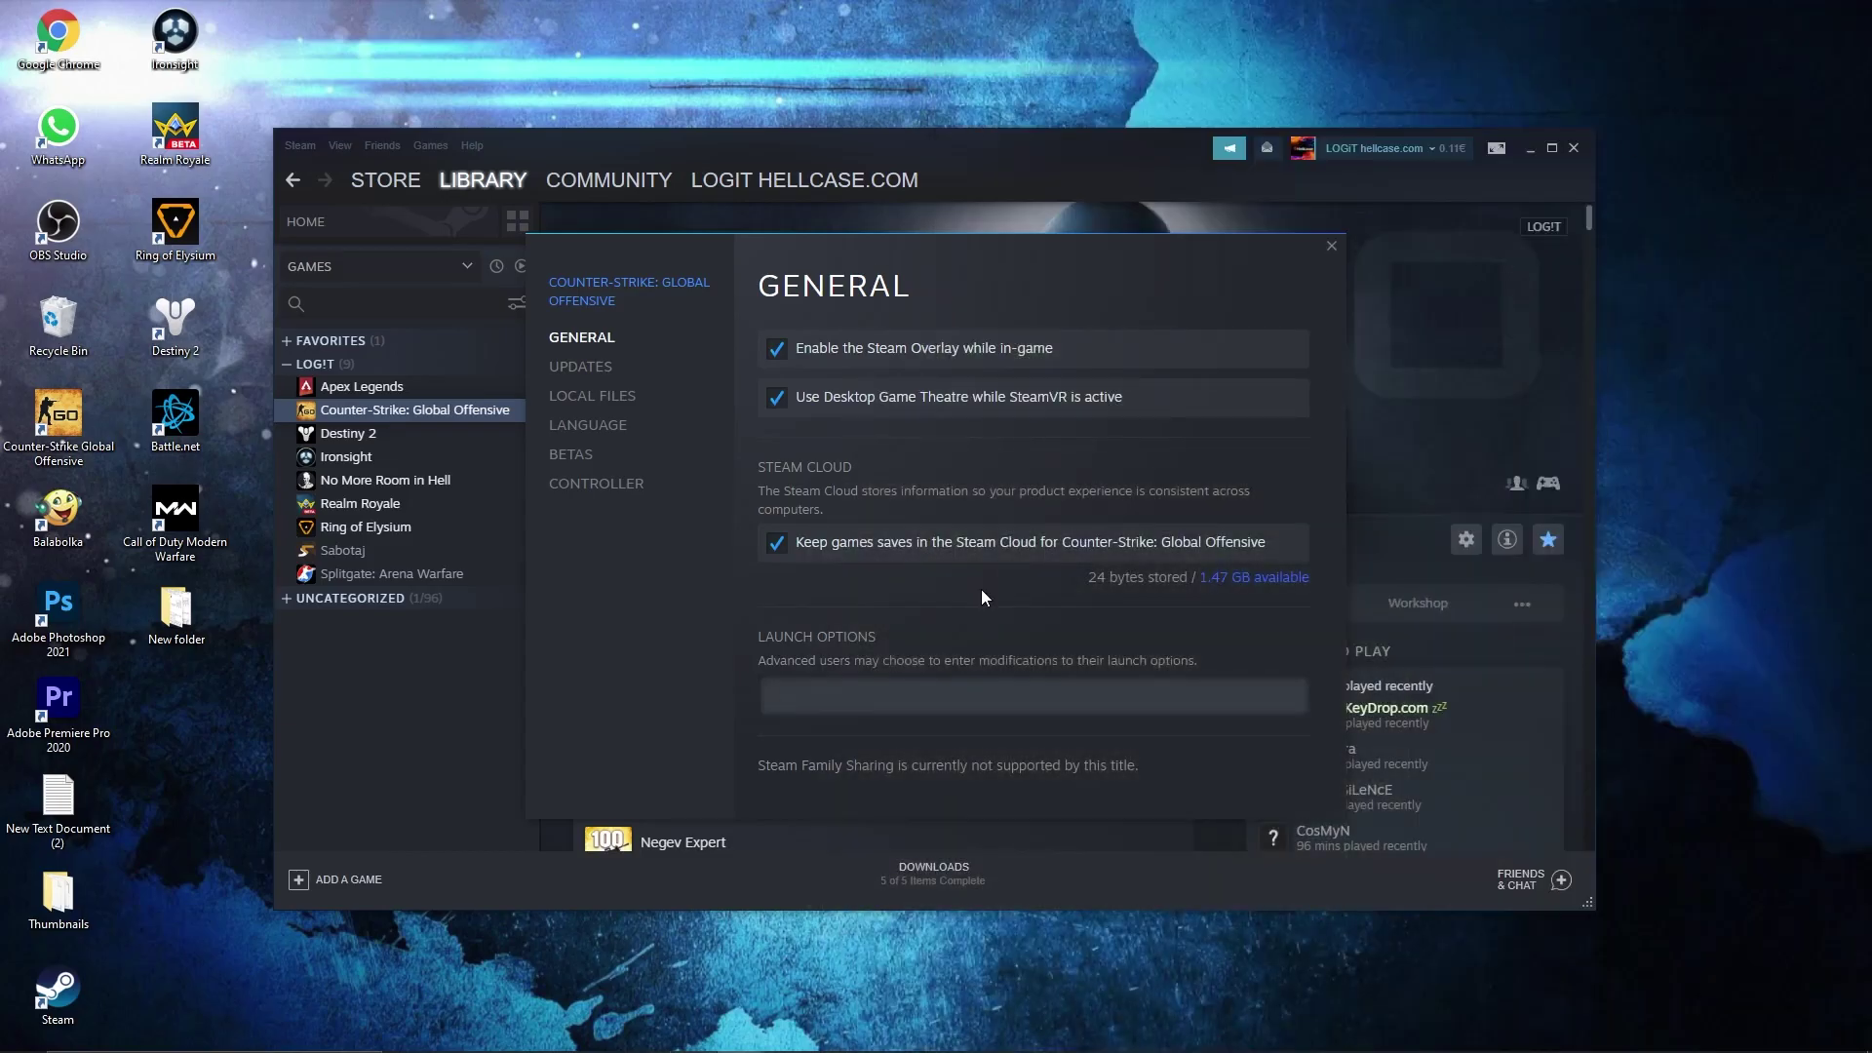
right_click(810, 693)
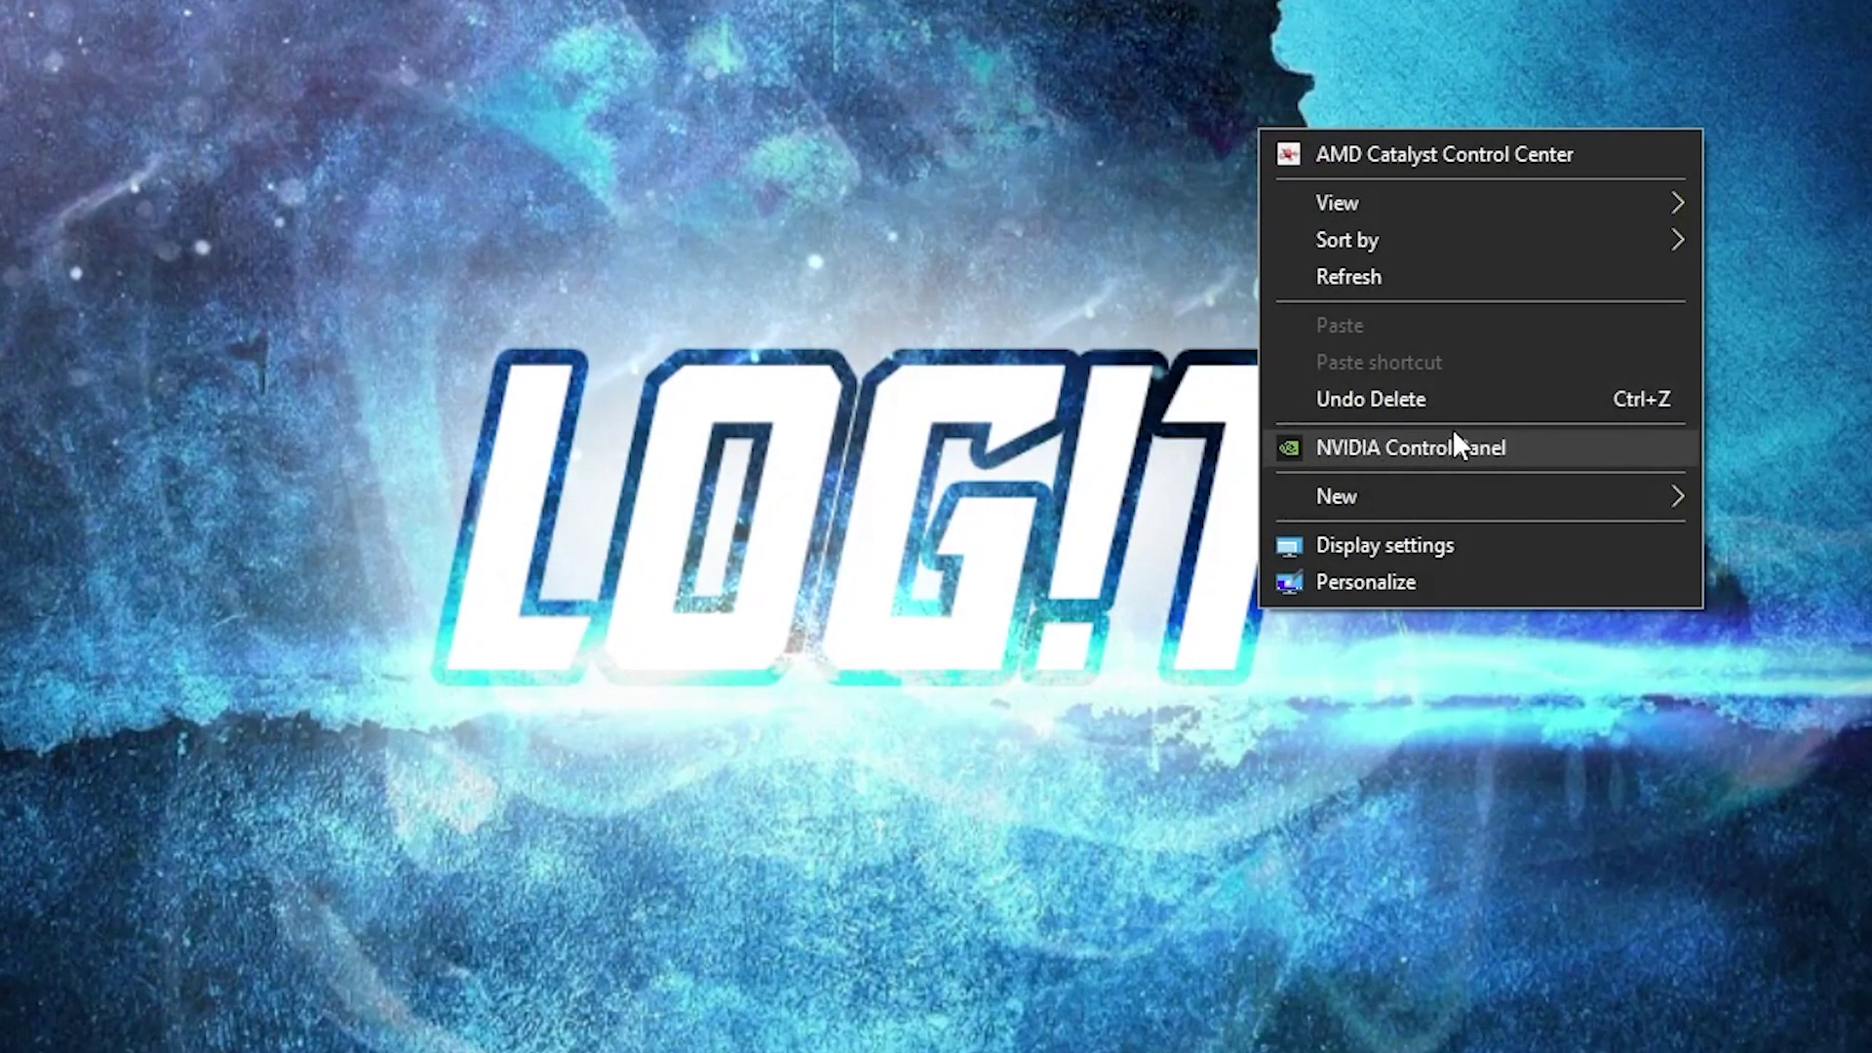
Step: Select 1920 × 1080 at 75Hz on NVIDIA Control Panel's Change resolution page
left_click(1446, 439)
left_click(103, 302)
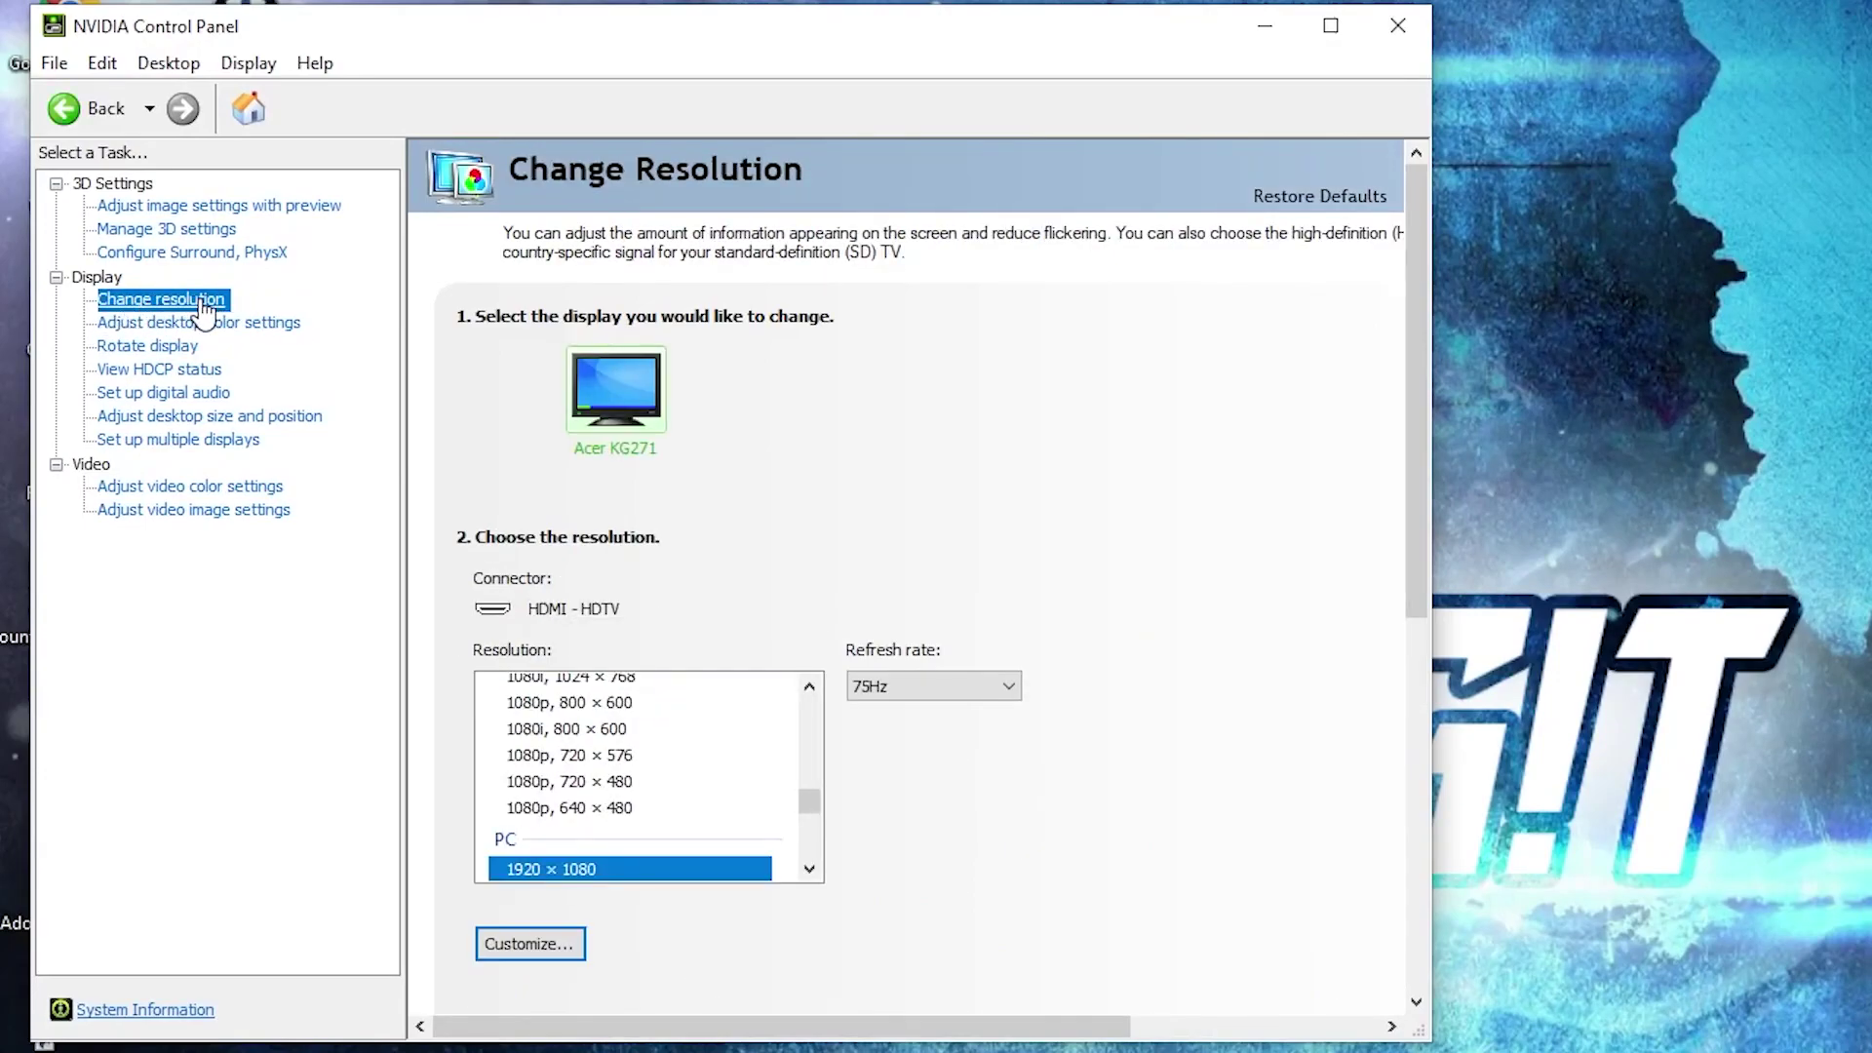
scroll(493, 737, "down", 2)
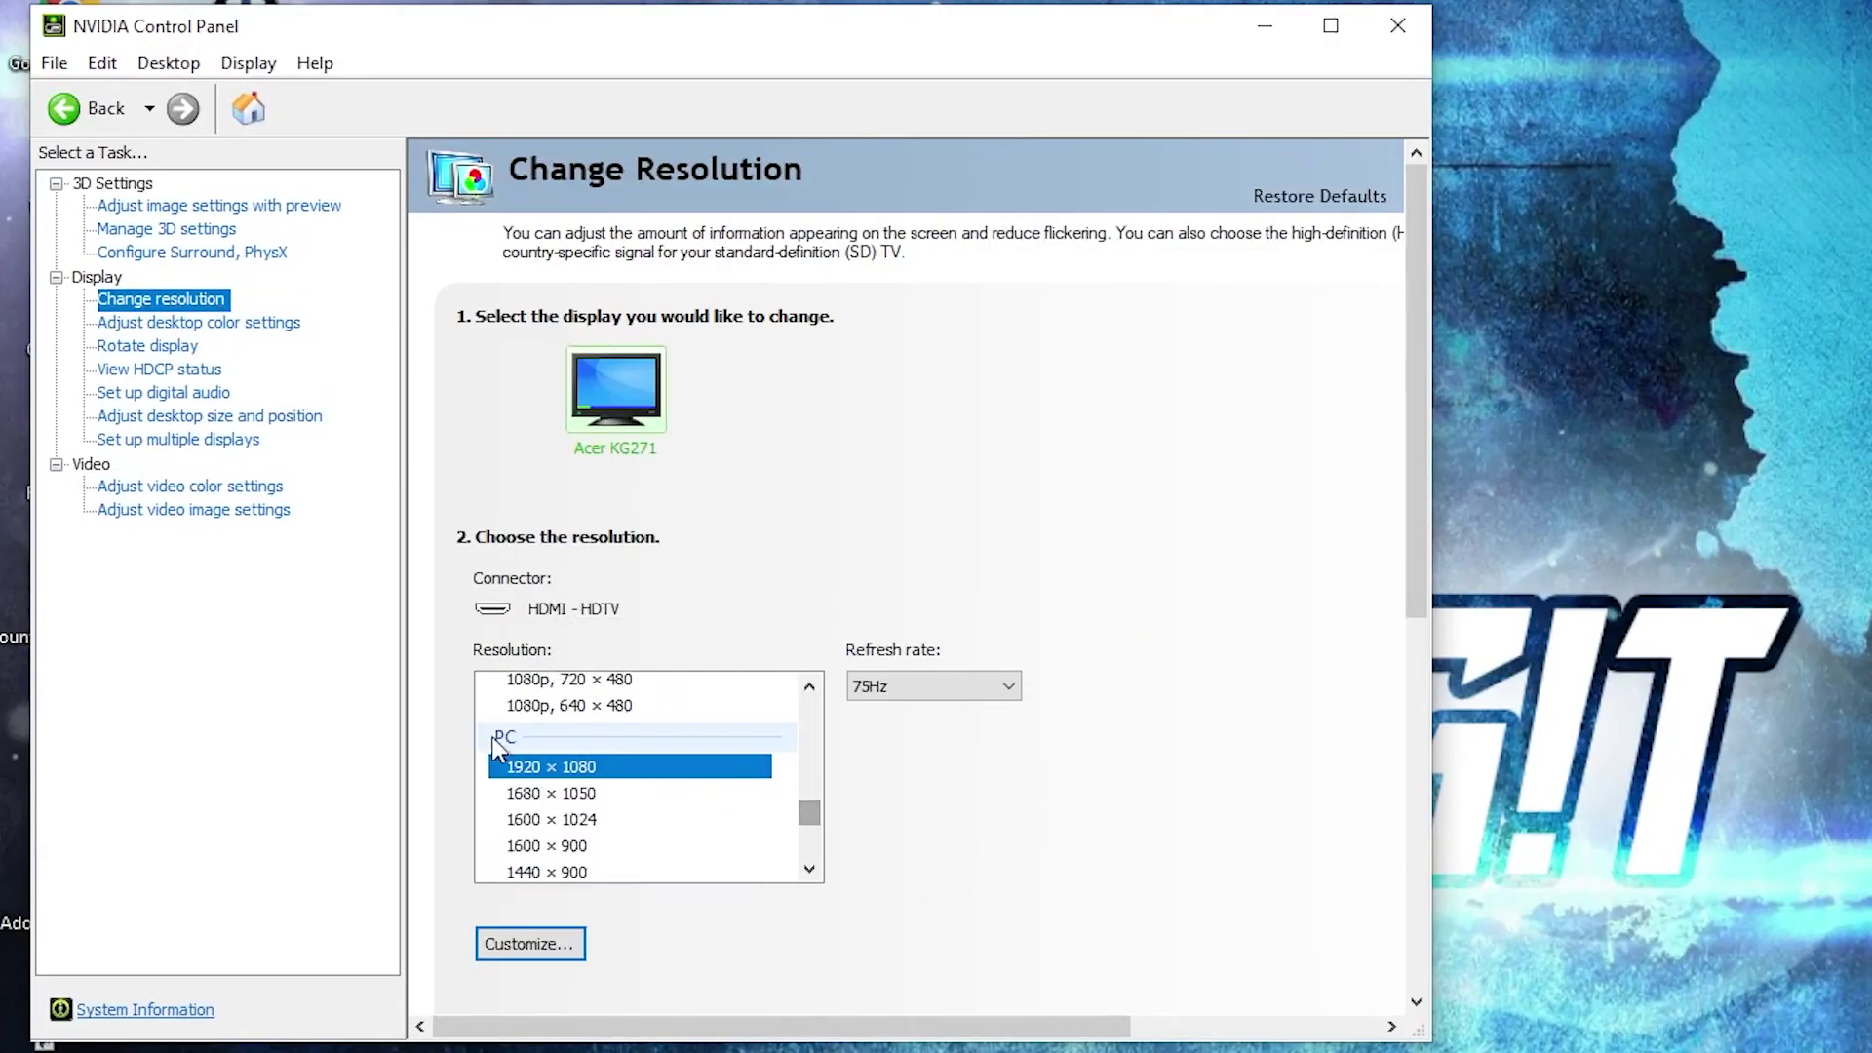
left_click(574, 767)
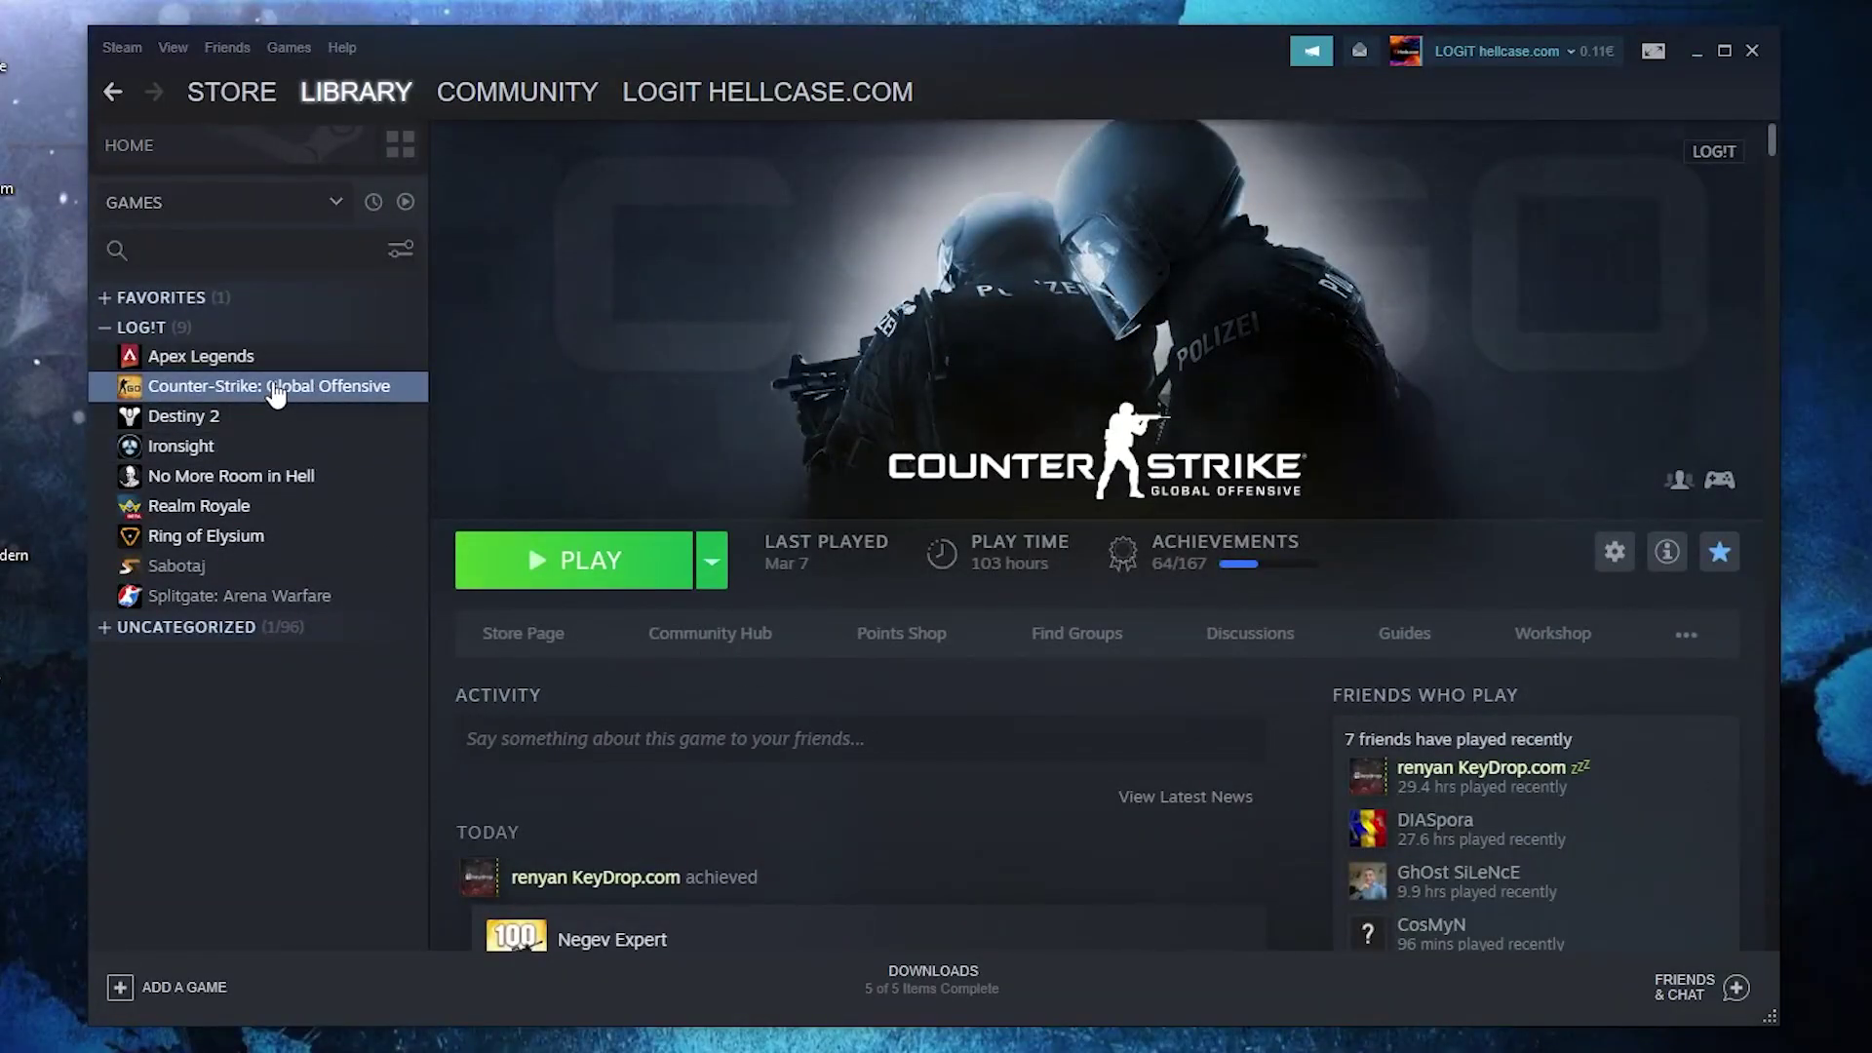
Step: Reopen Counter-Strike: Global Offensive's Properties from the Steam library
right_click(276, 390)
left_click(307, 577)
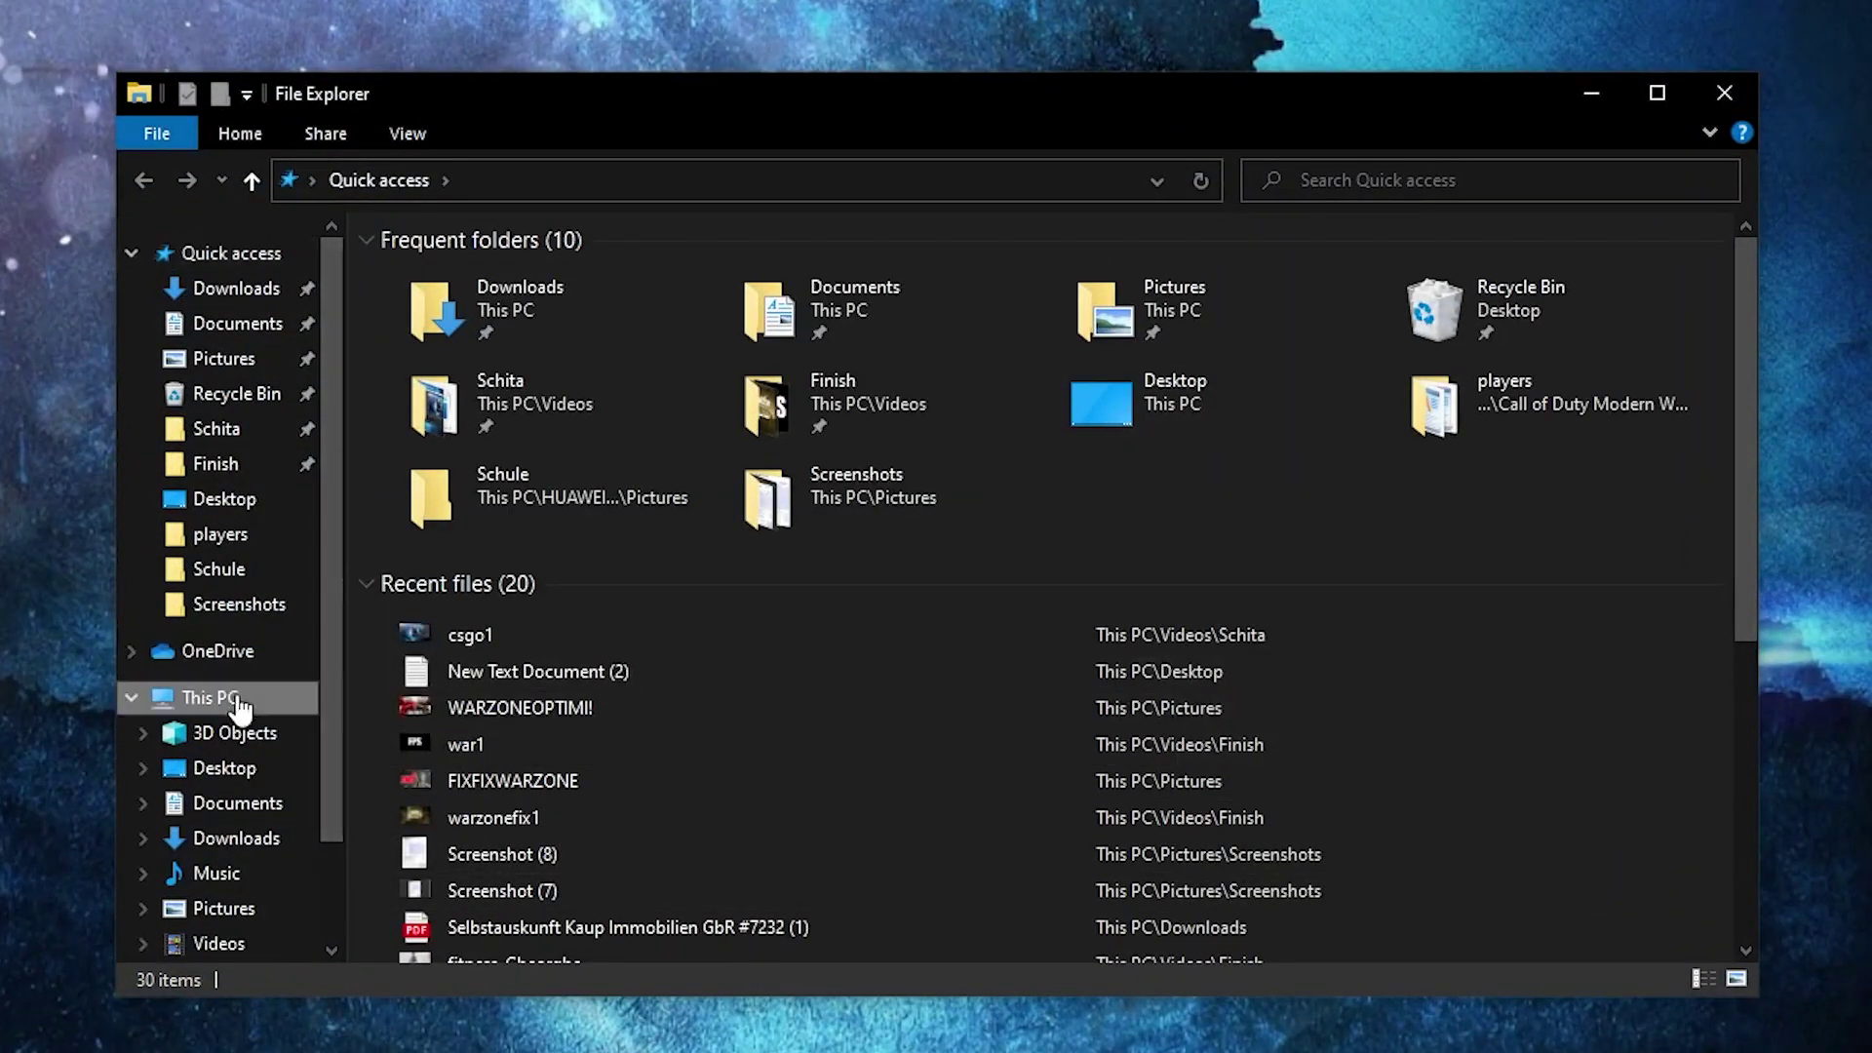
Step: Open Local Disk (C:) from This PC and search it for size:huge
left_click(252, 698)
left_click(515, 604)
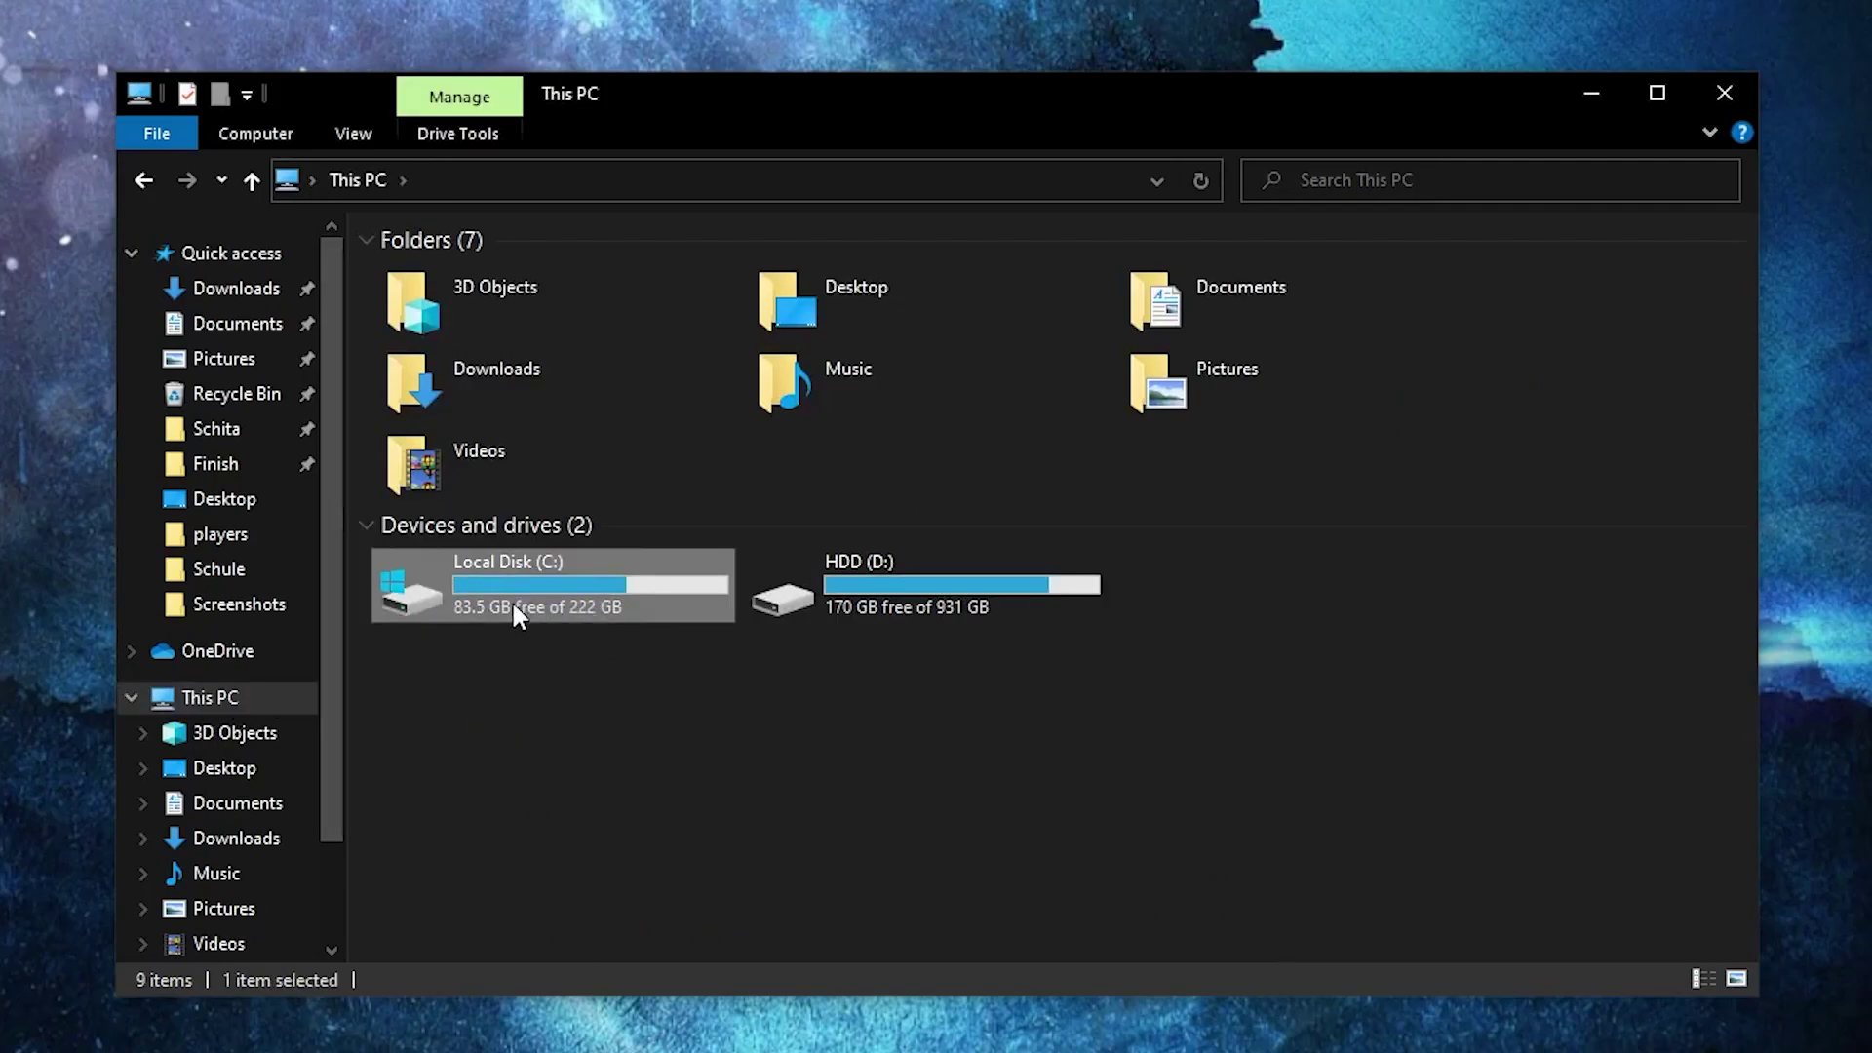
double_click(540, 594)
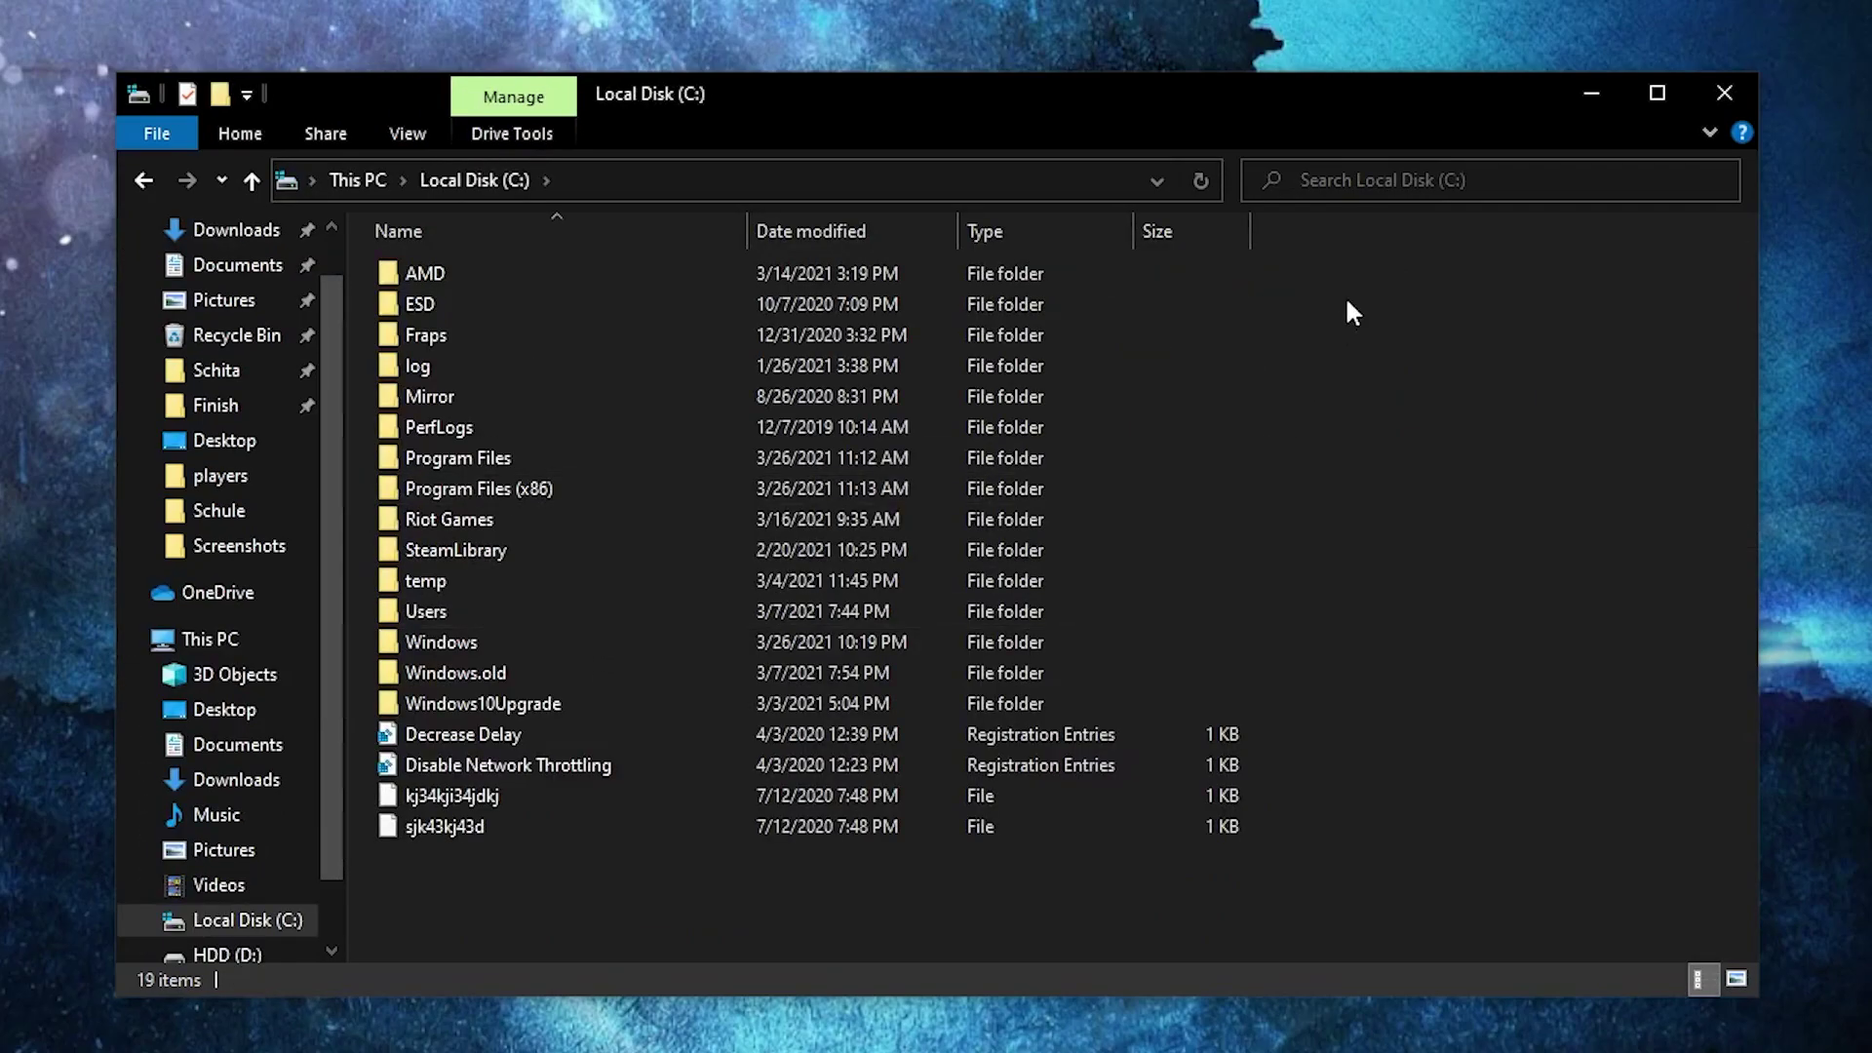
key("ctrl+f")
type("size")
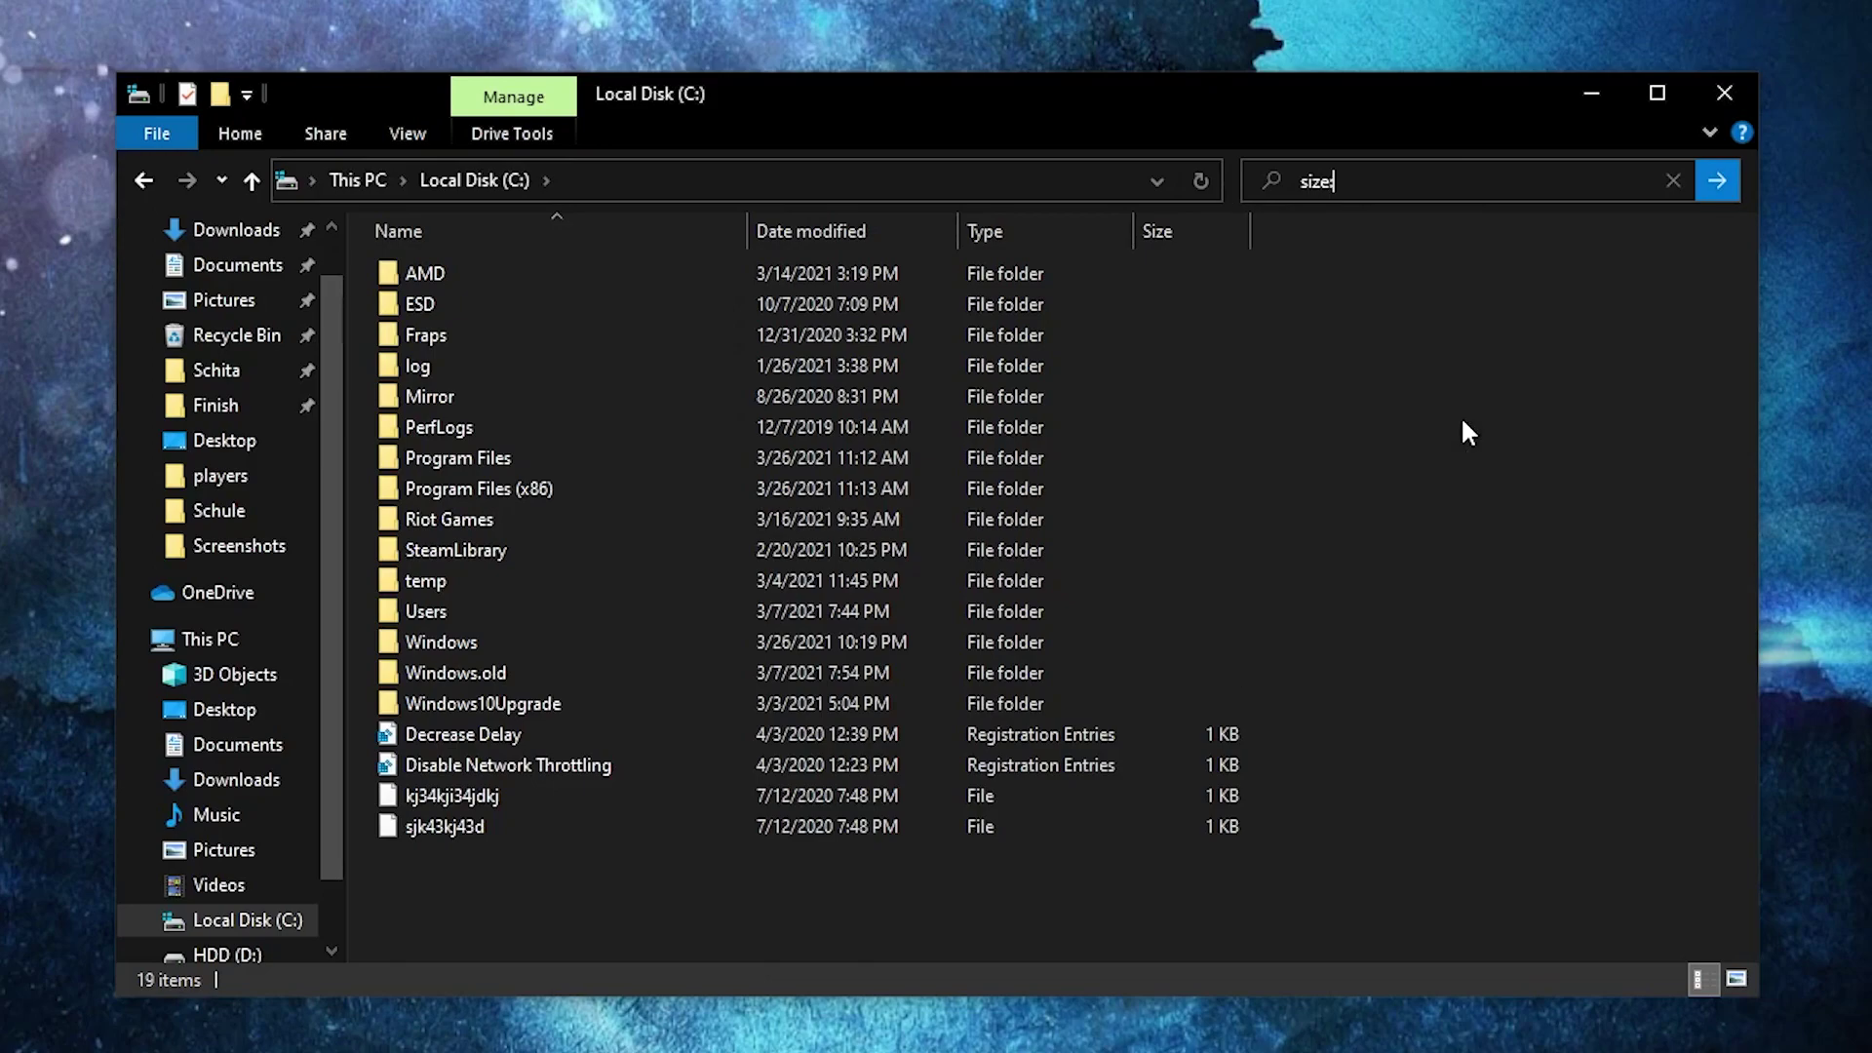
type(":huge")
key("Return")
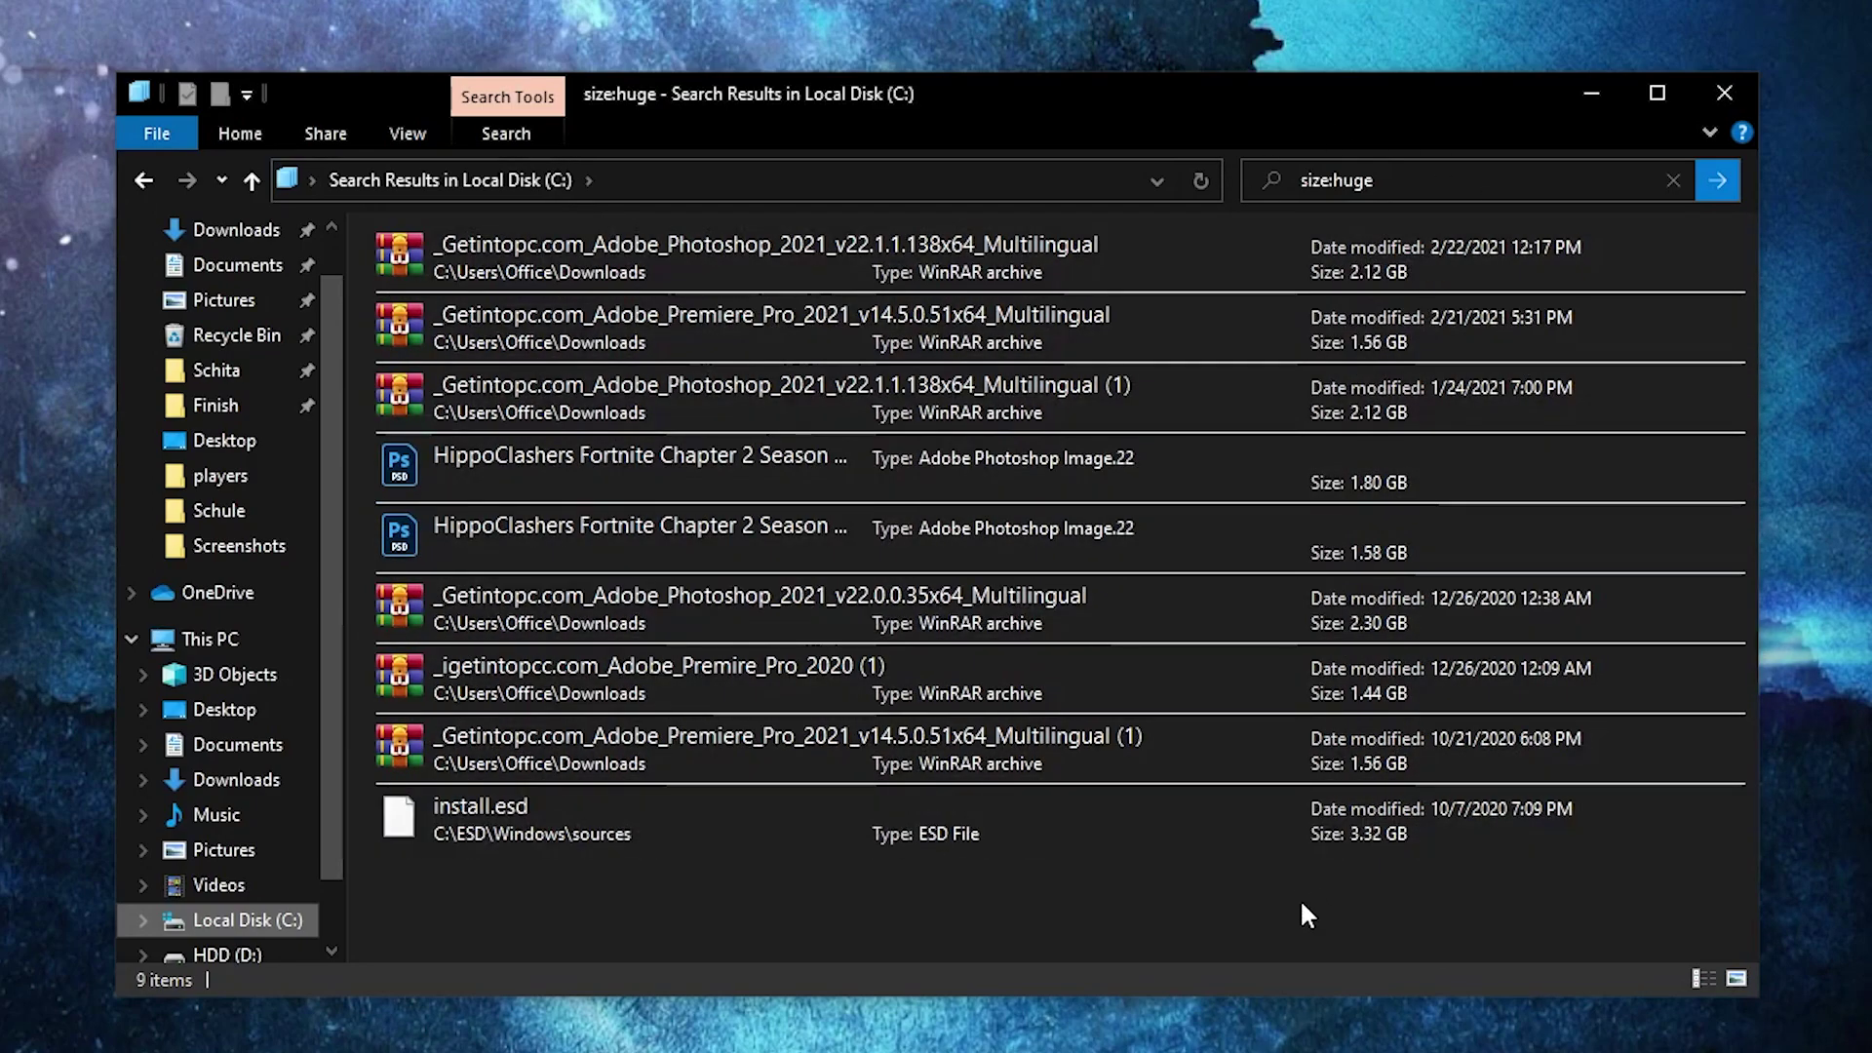
Step: Review the nine huge-file results, then return to This PC and select HDD (D:)
right_click(1116, 254)
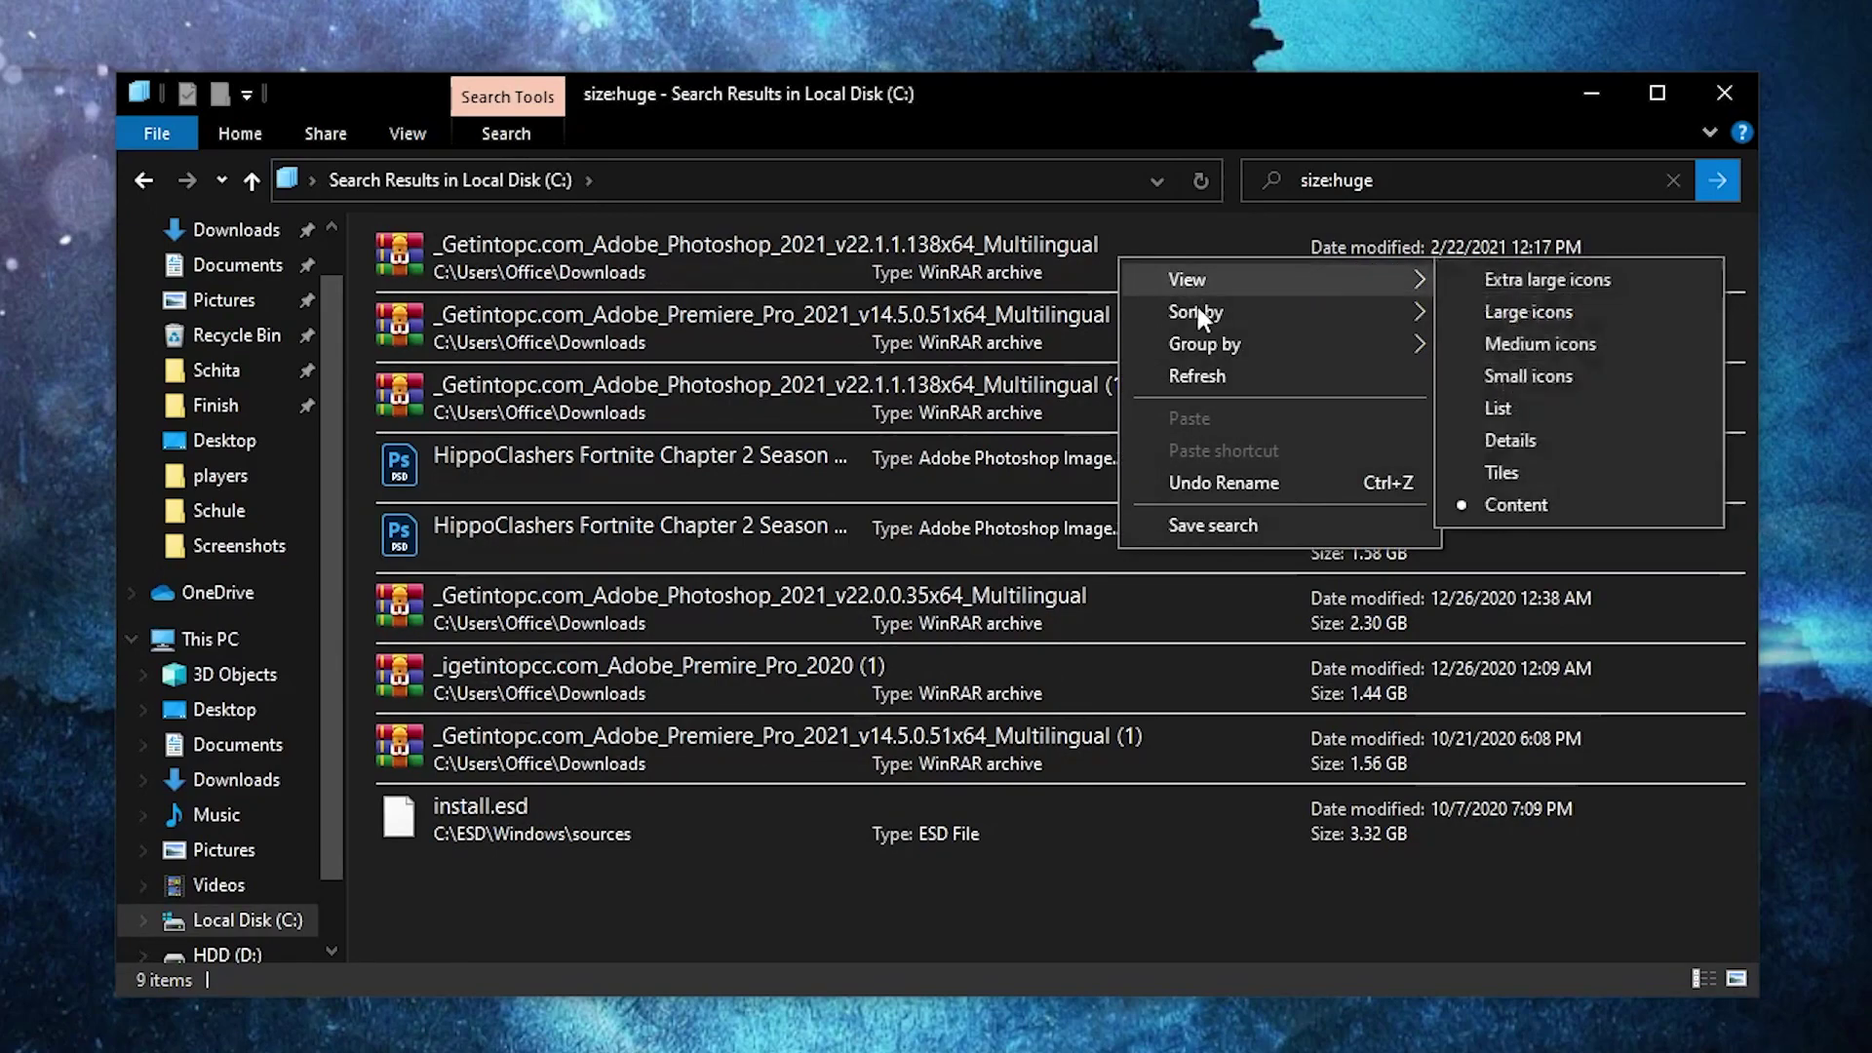
key("Escape")
left_click(209, 640)
left_click(878, 585)
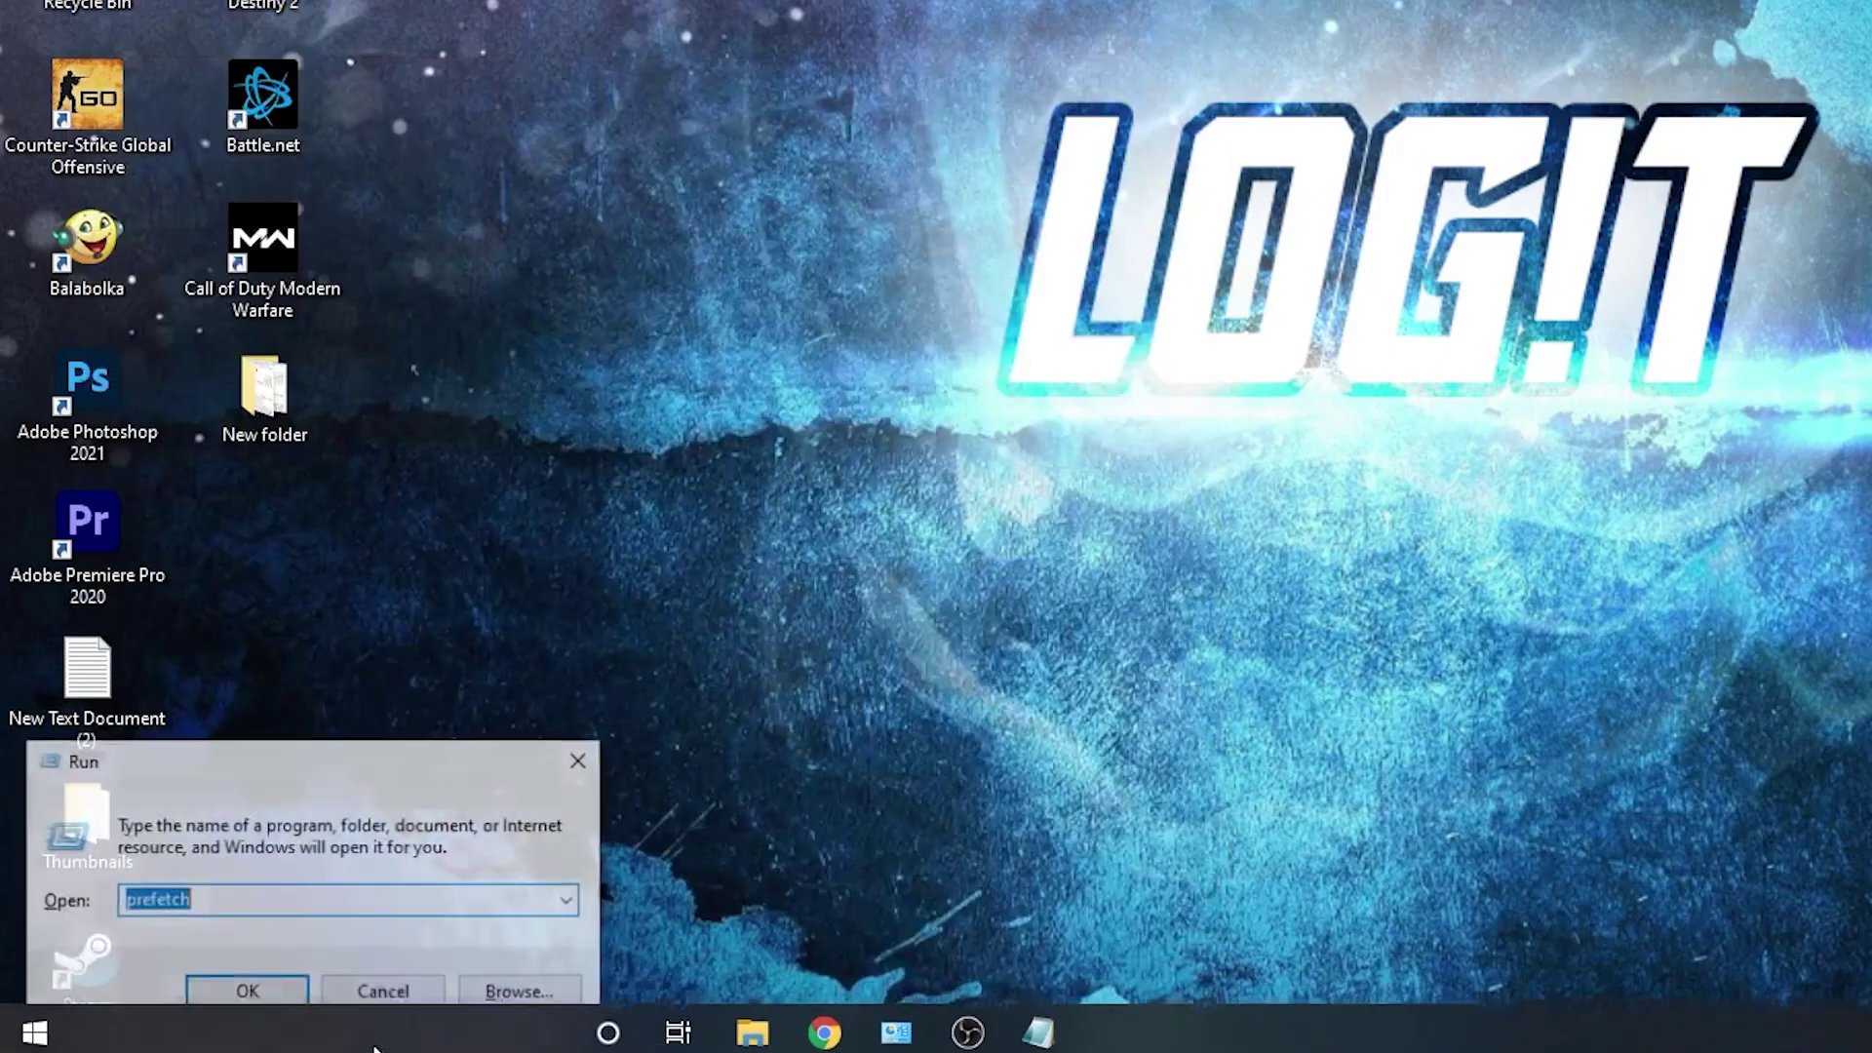
Step: Delete all files in C:\Windows\Temp, then open the 90-item %temp% folder
type("temp")
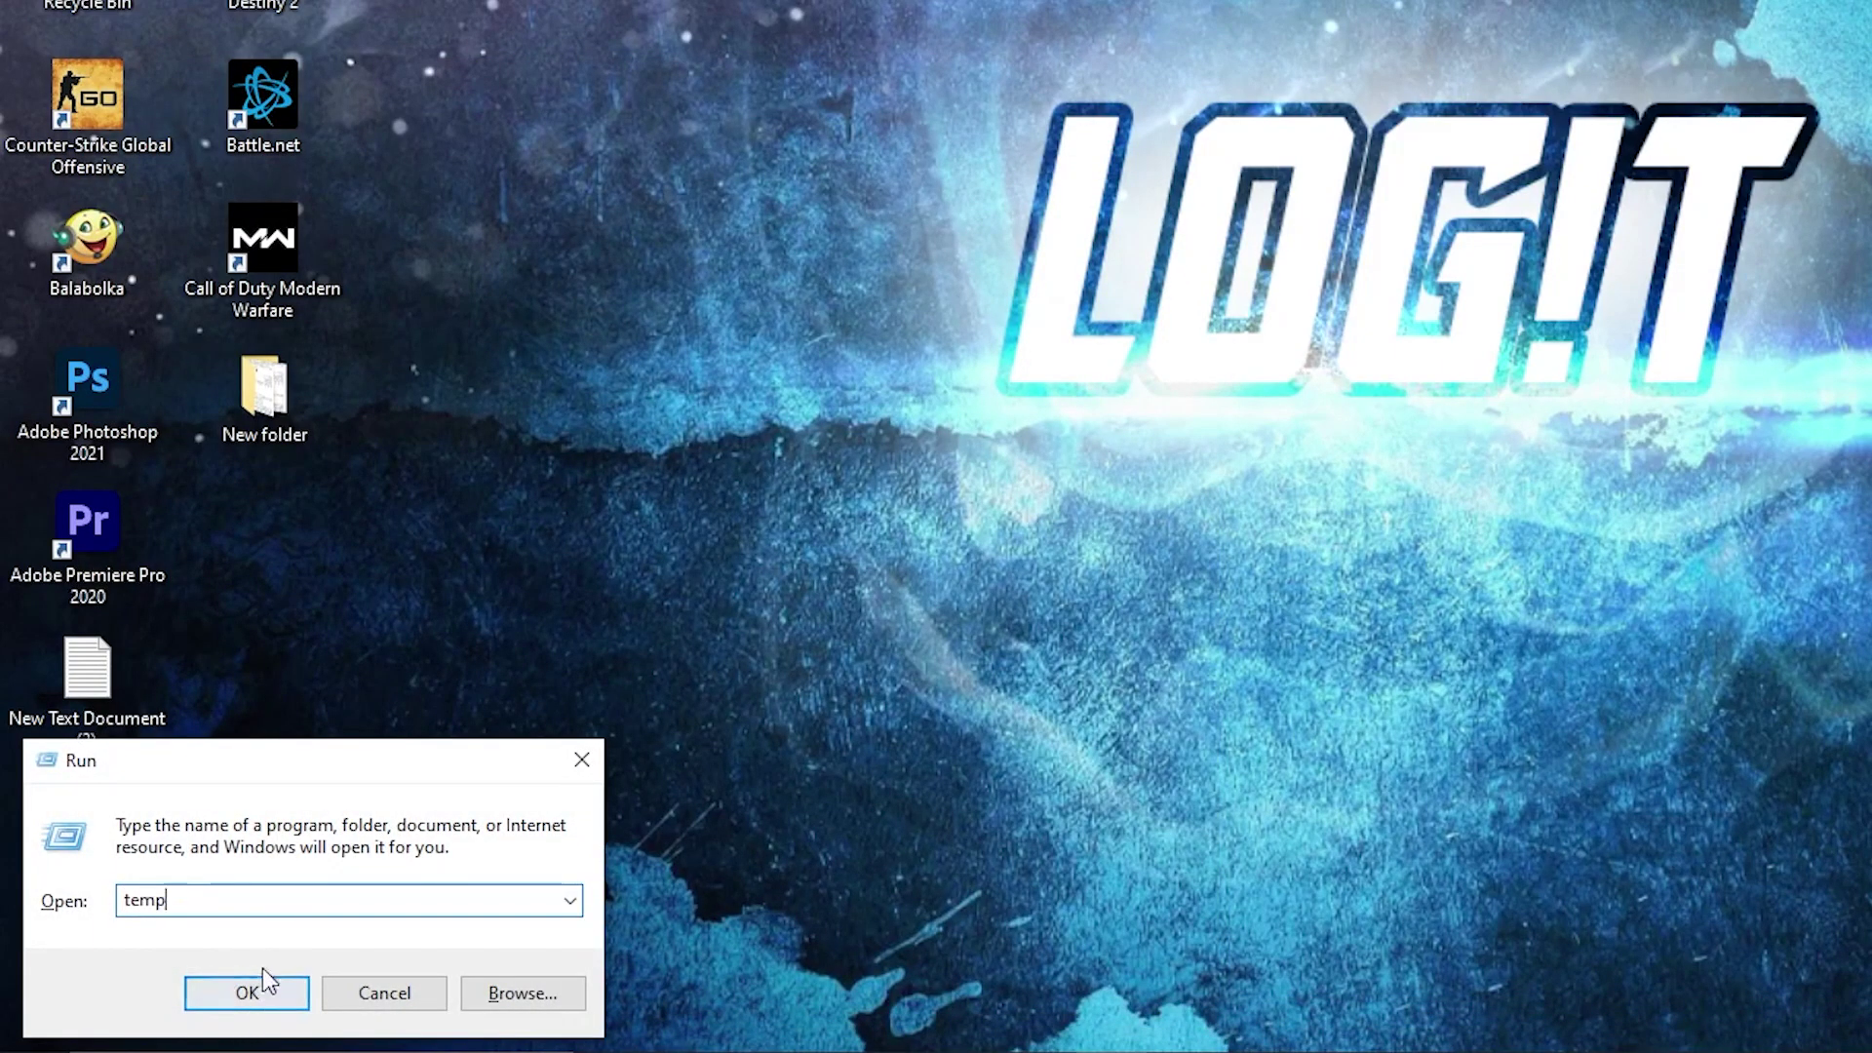
left_click(248, 994)
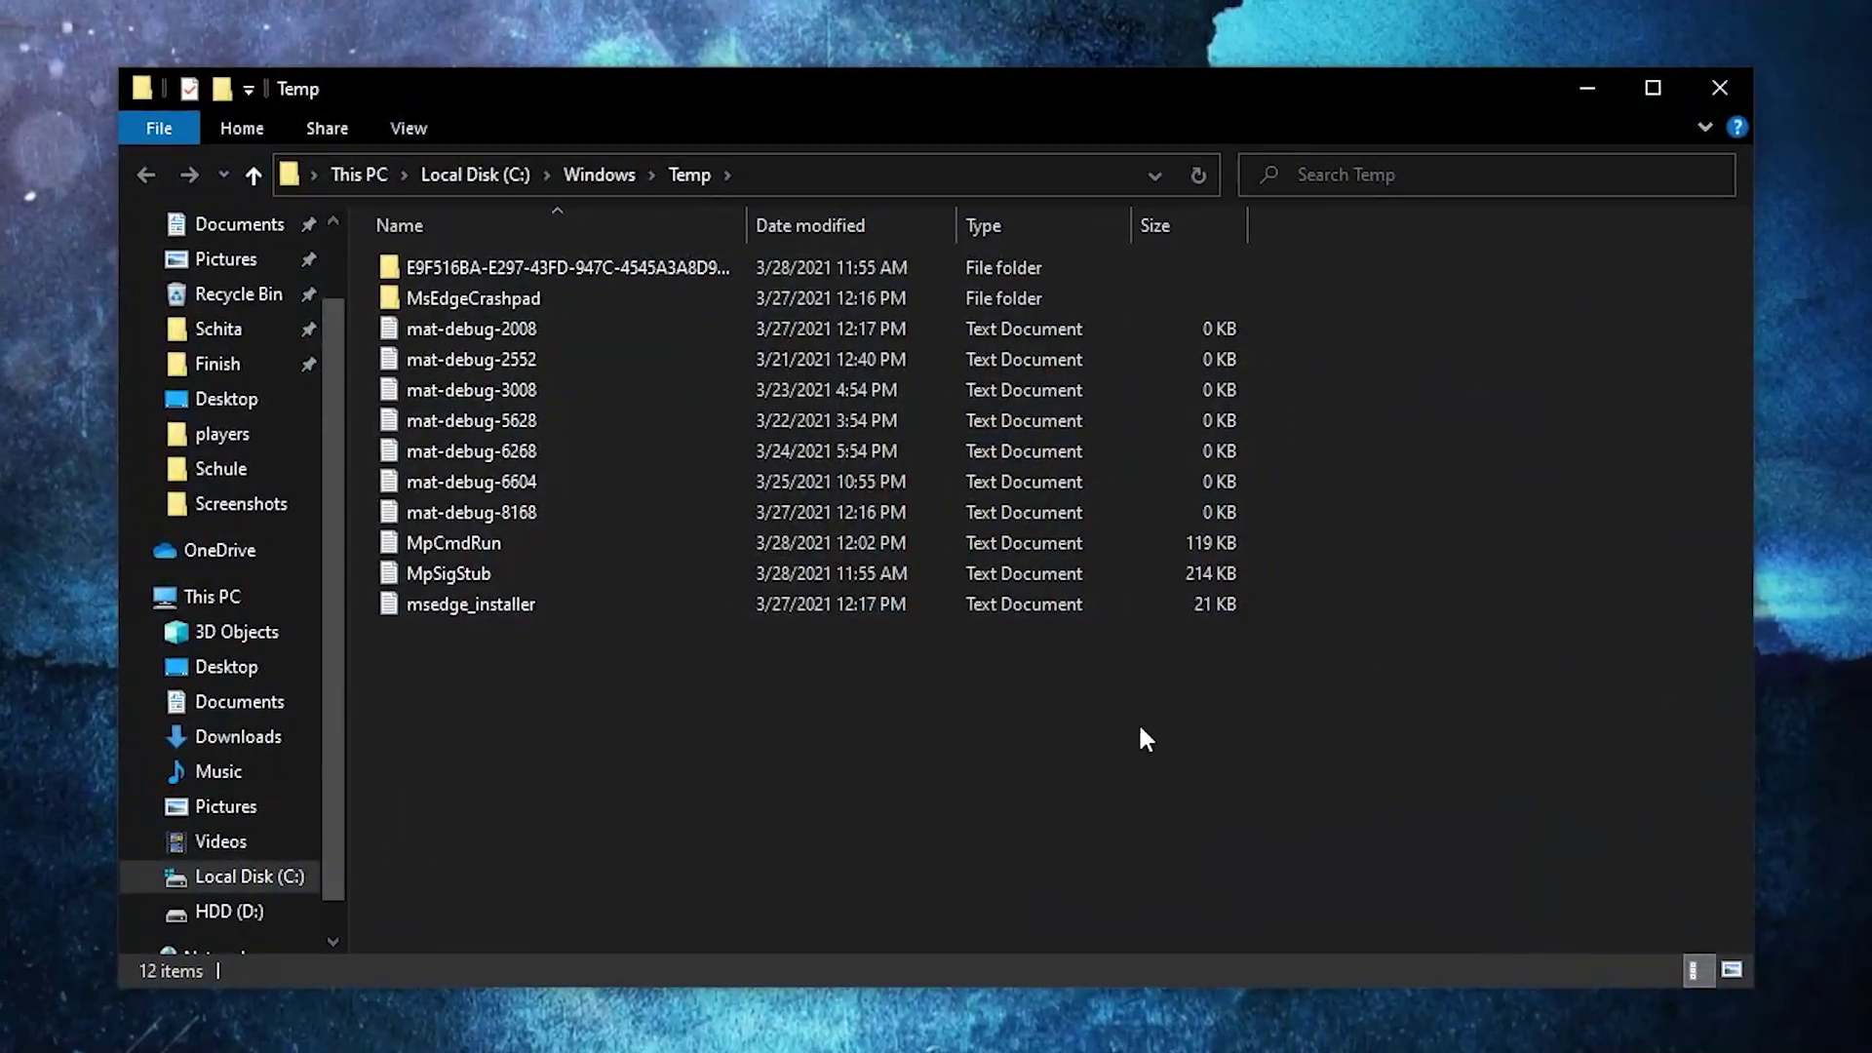
left_click_drag(1310, 817, 688, 273)
right_click(710, 342)
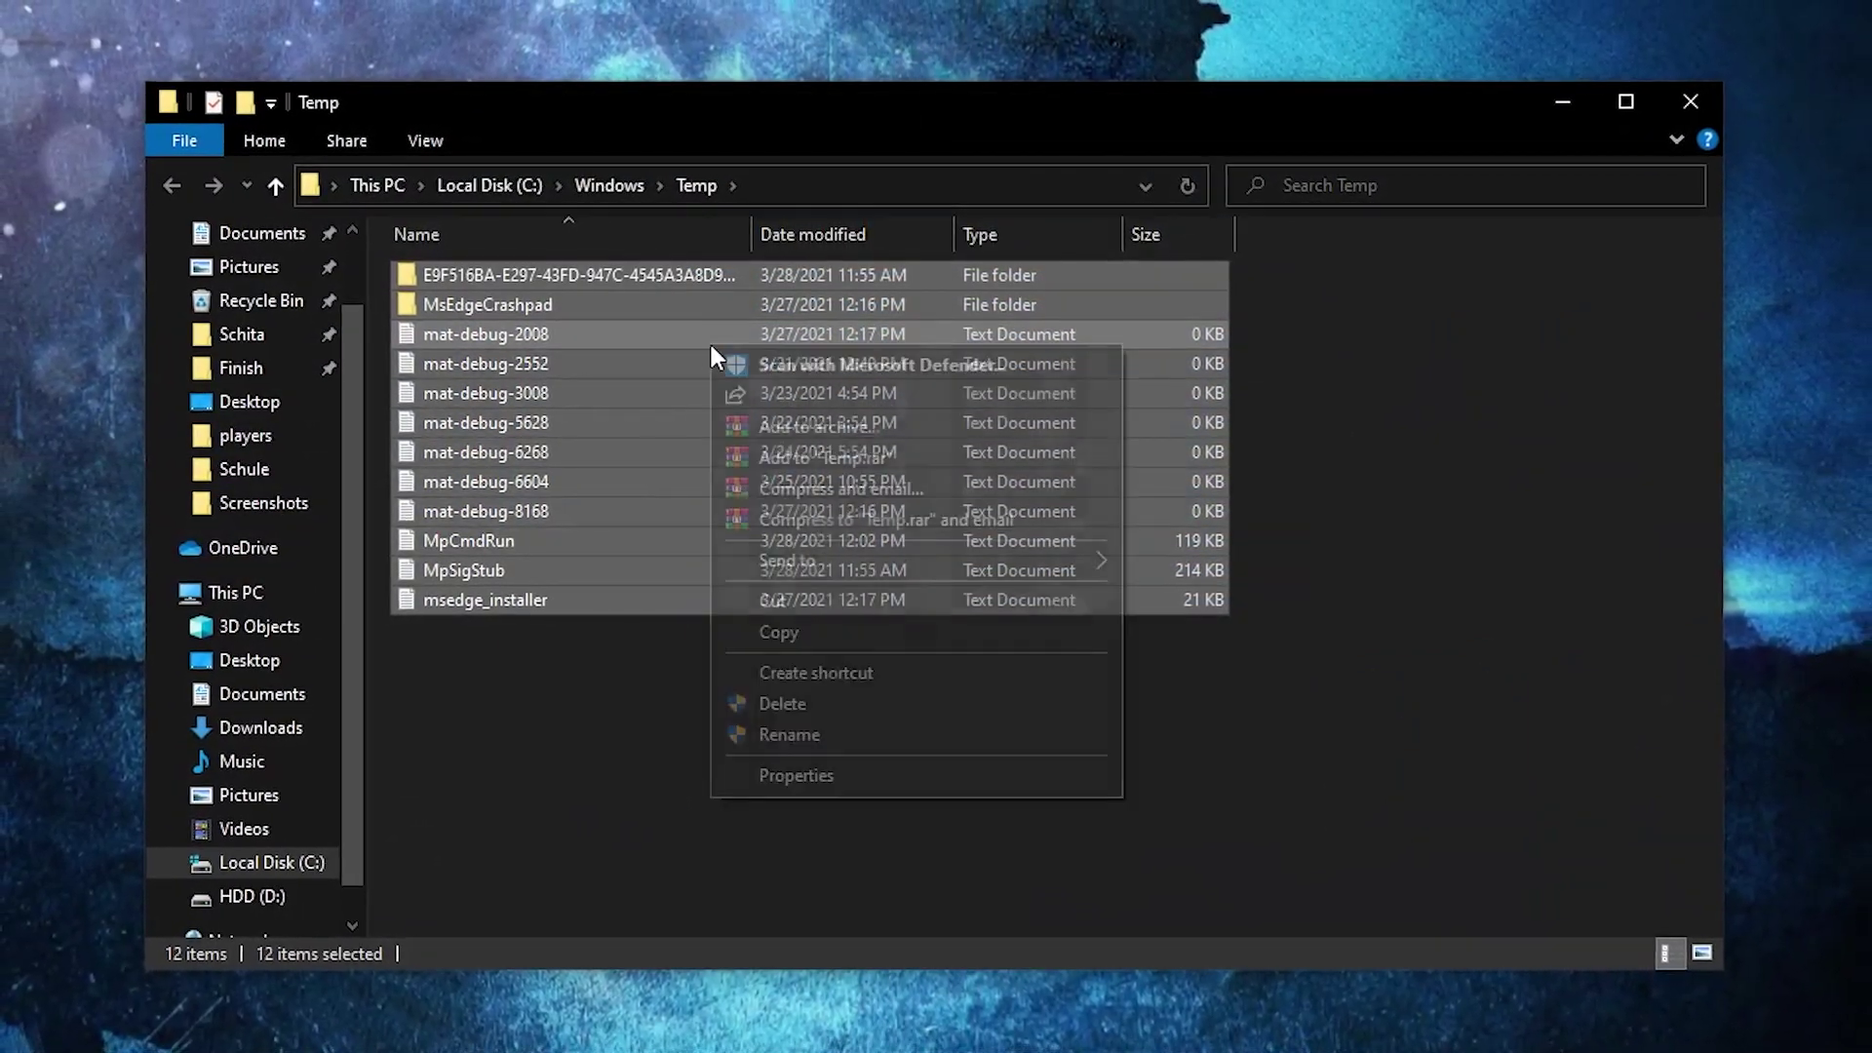
left_click(819, 702)
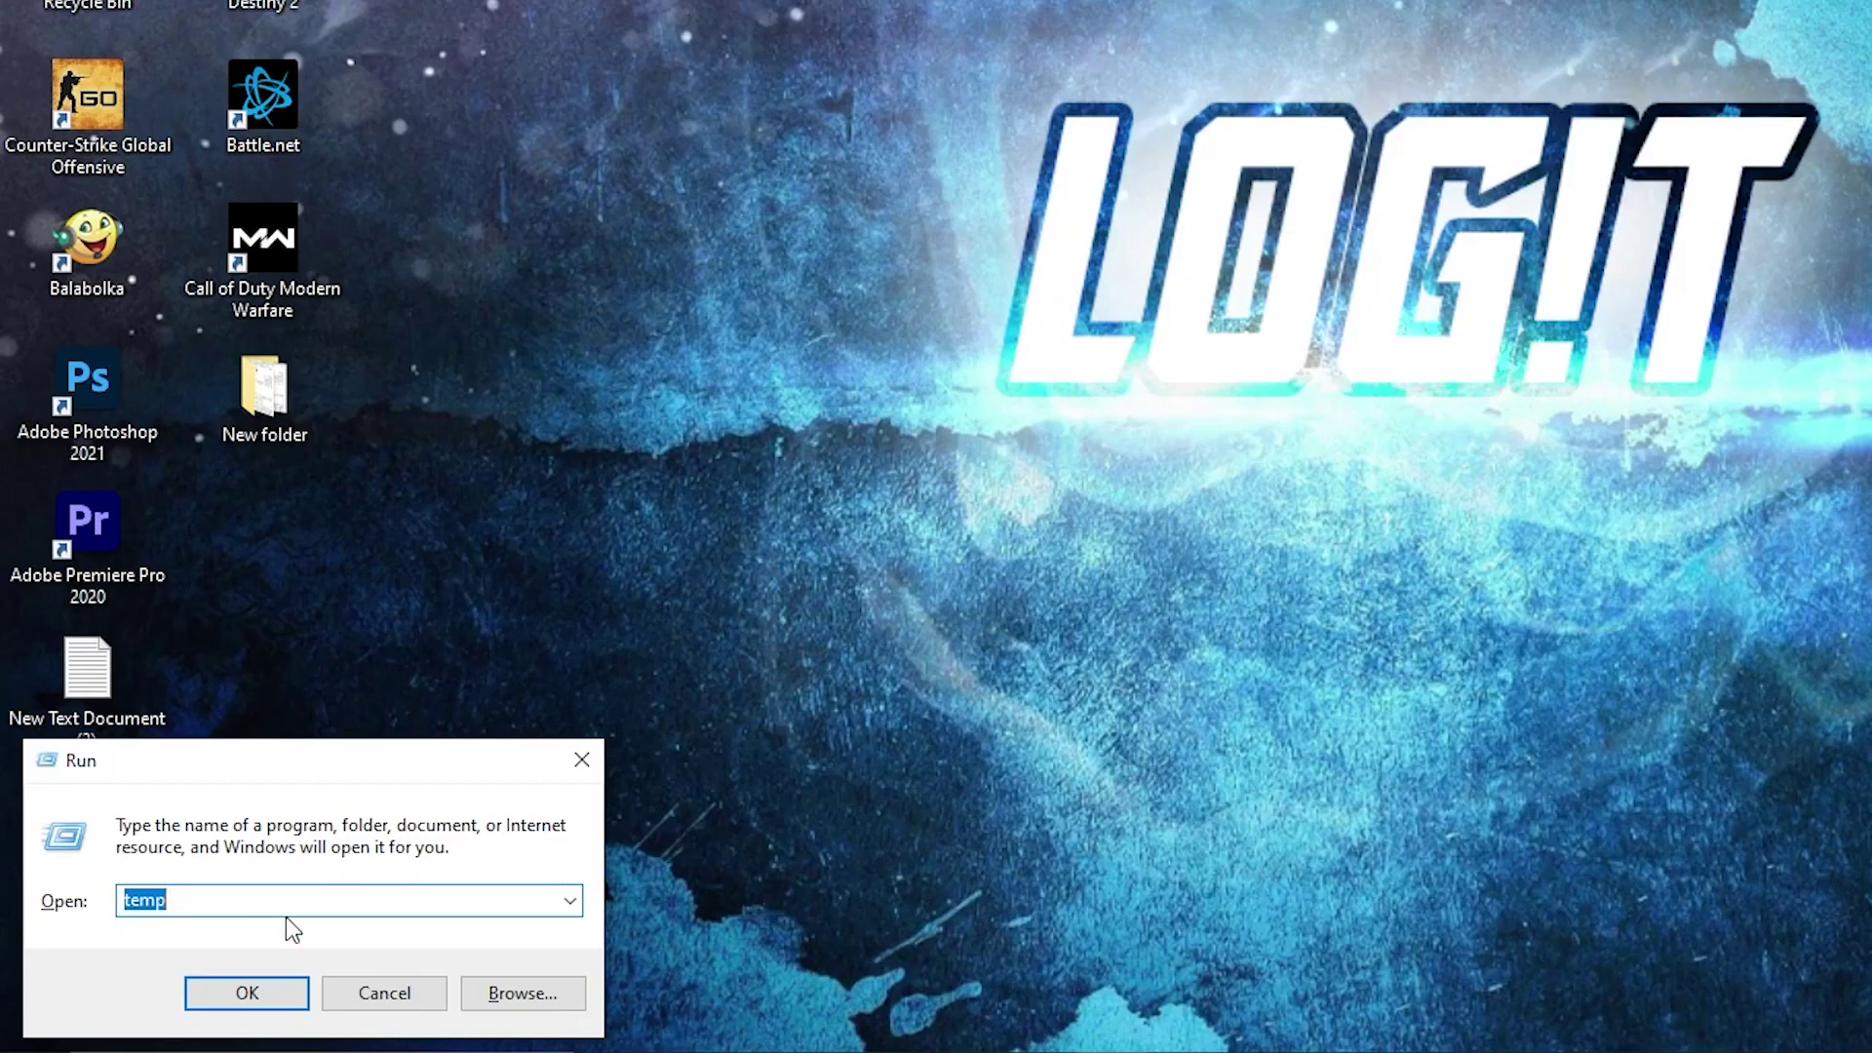
type("%temp%")
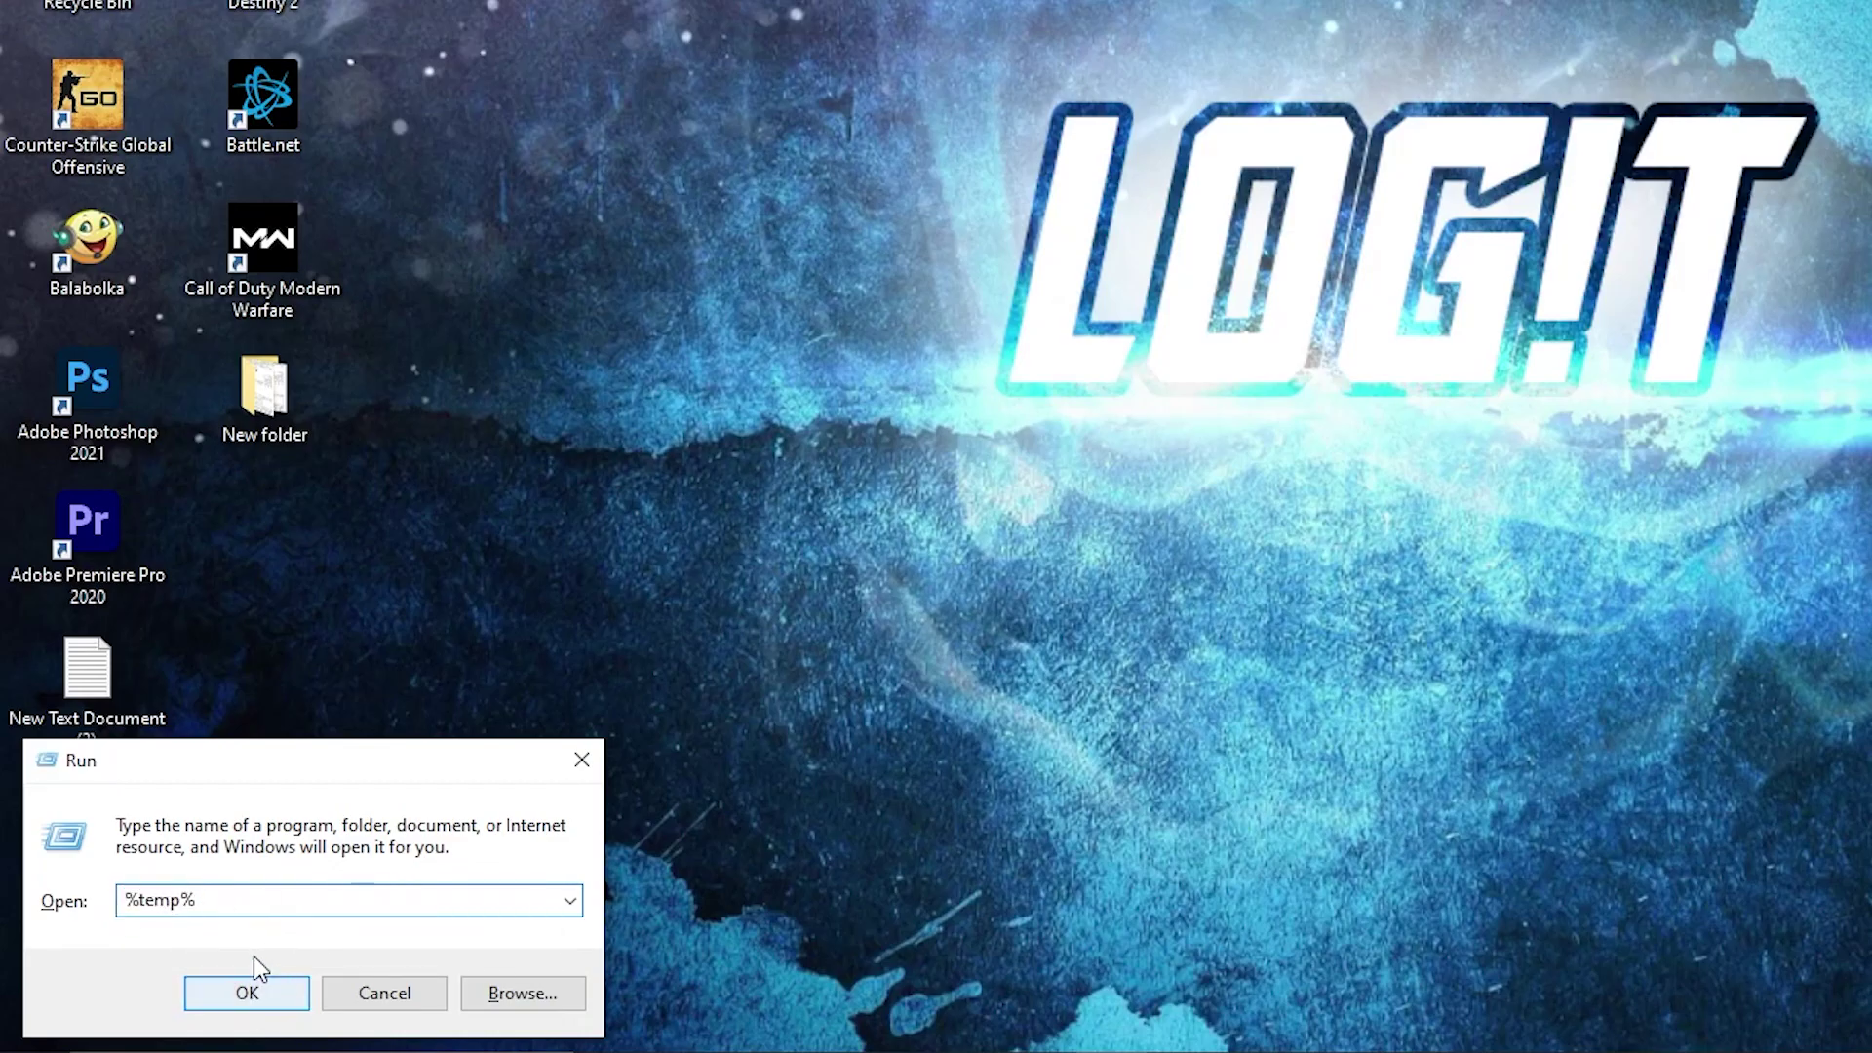
left_click(247, 993)
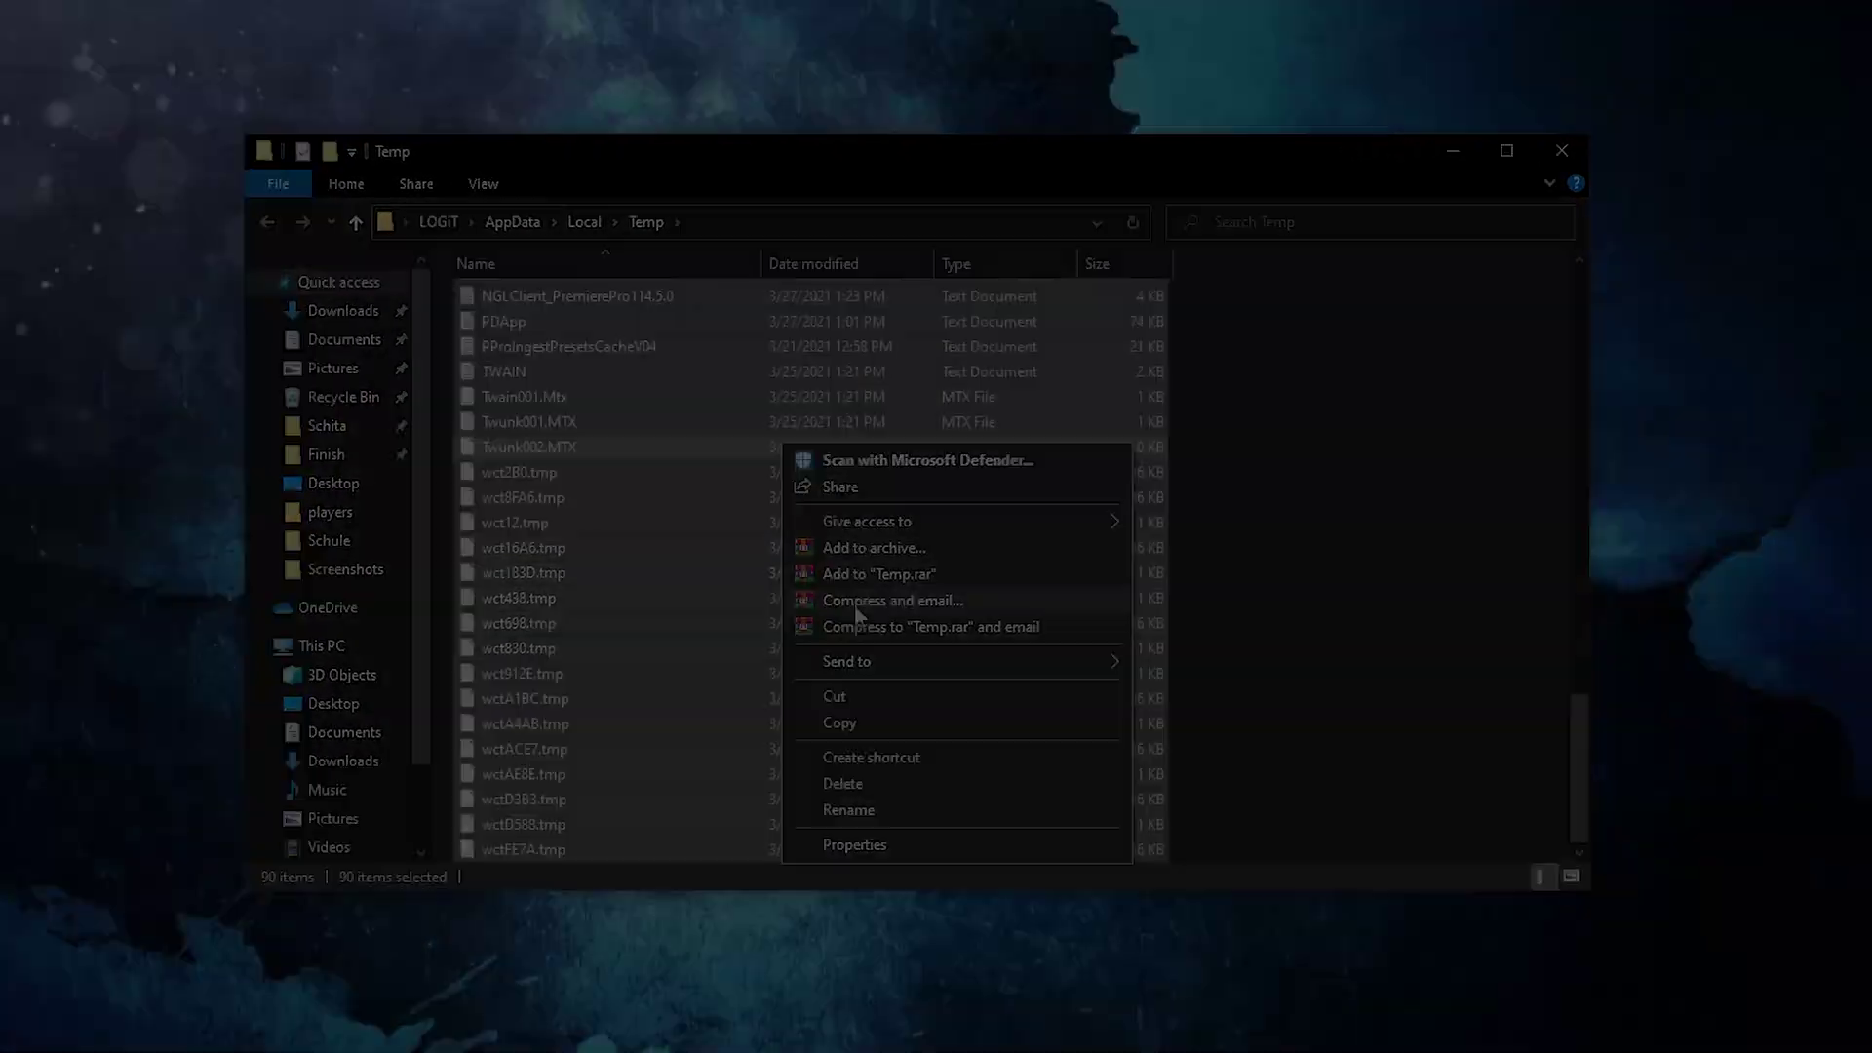
Step: Delete all 250 Prefetch files, skipping every file still in use
type("prefe")
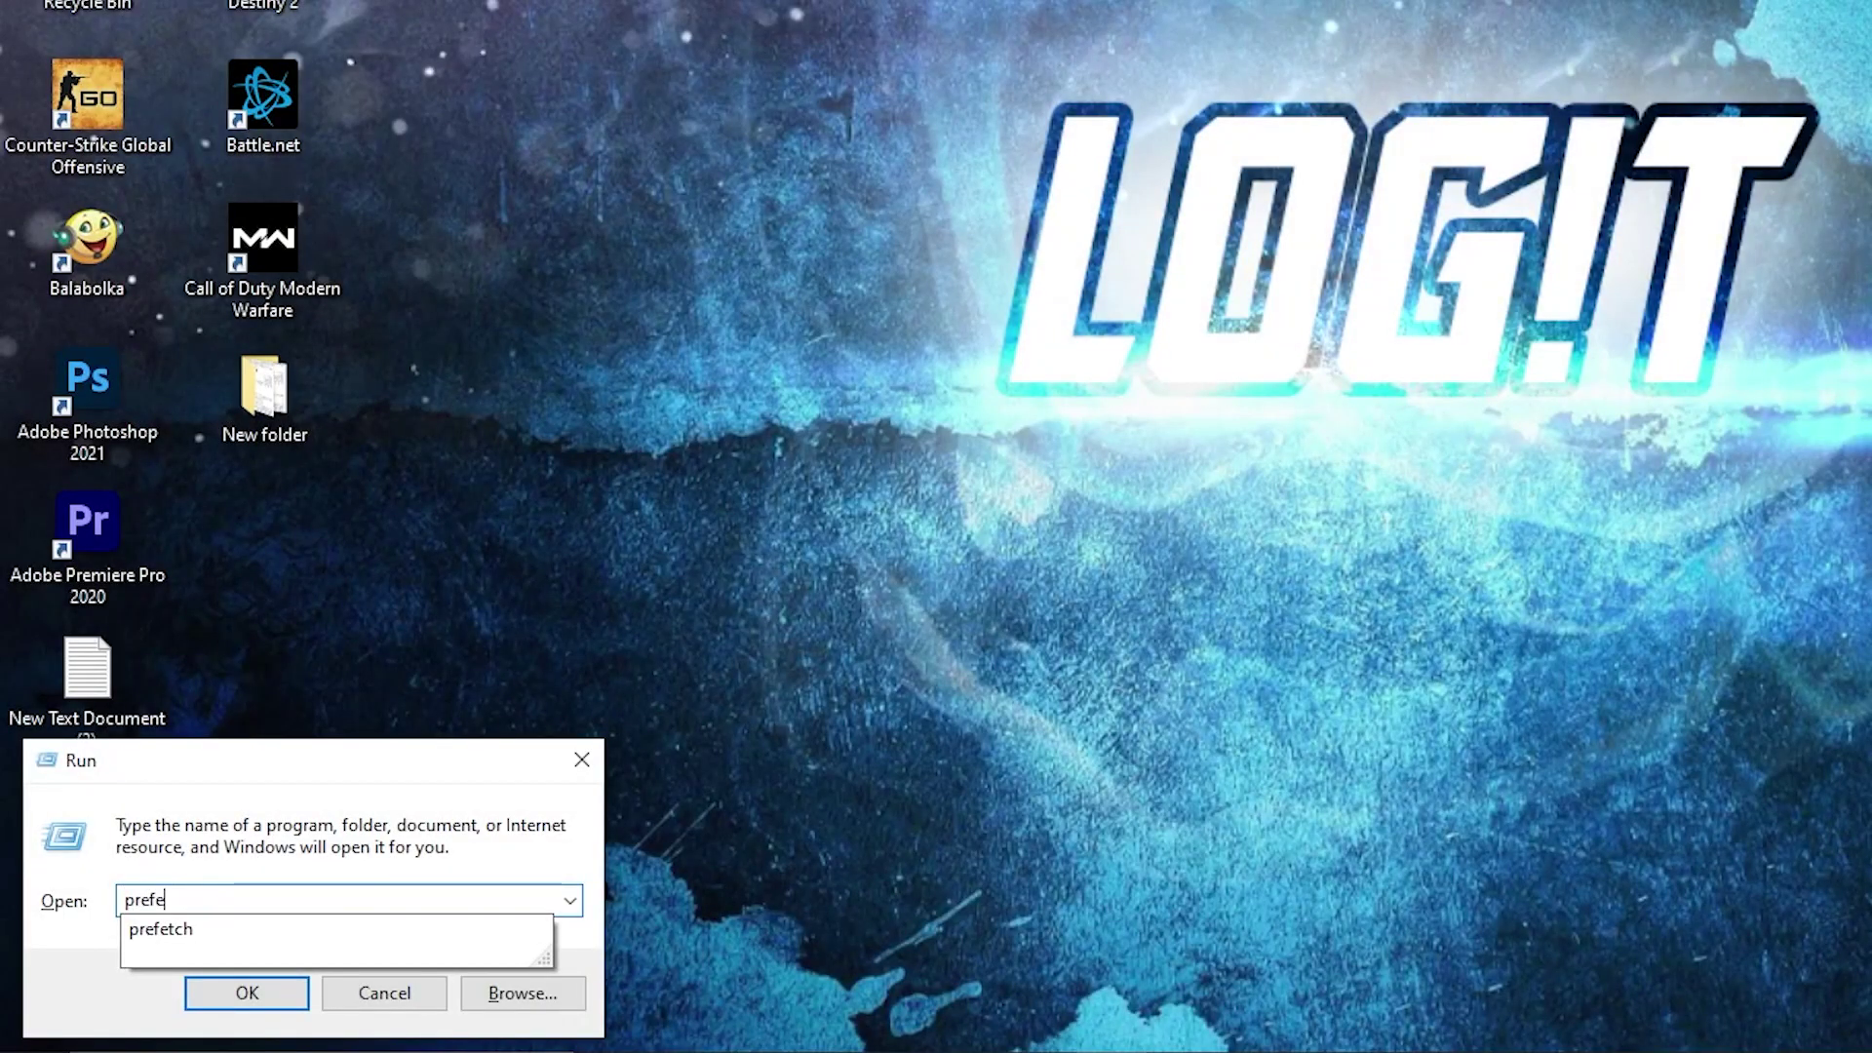
type("tch")
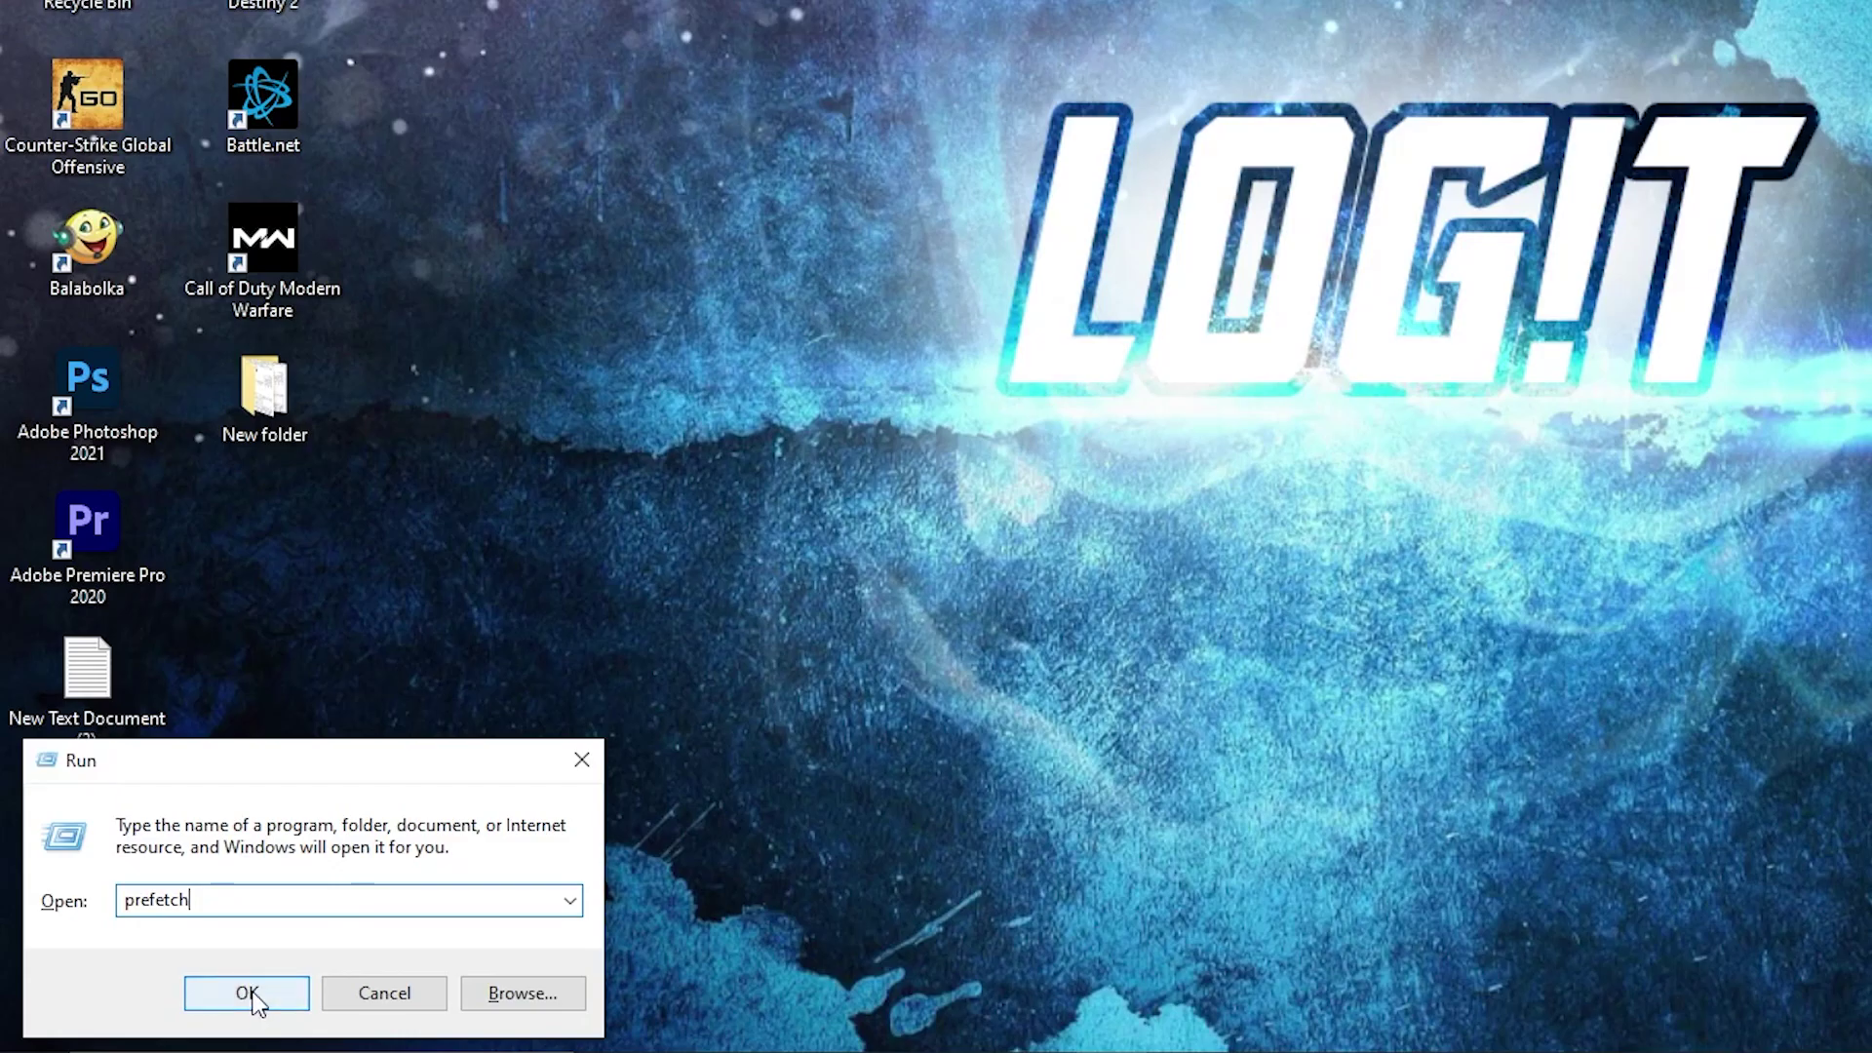
left_click(253, 995)
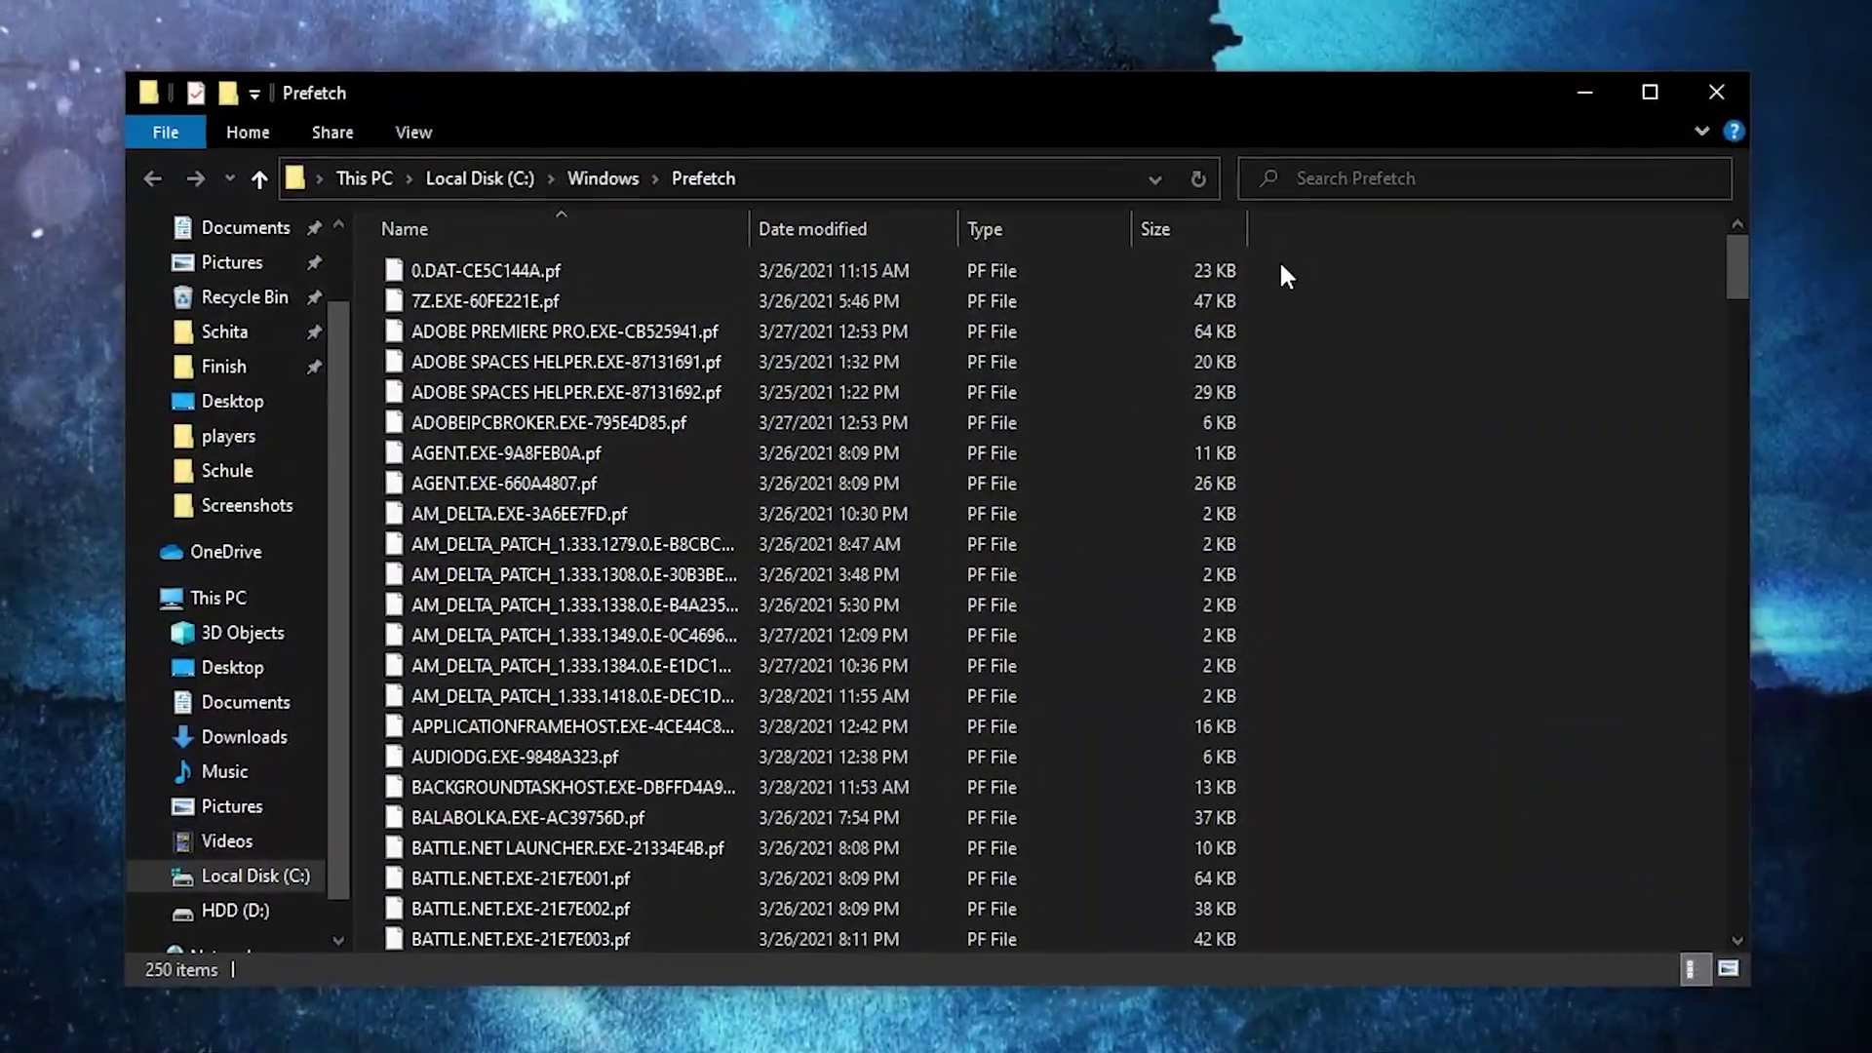
mouse_move(1285, 263)
left_mouse_down()
mouse_move(858, 966)
mouse_move(880, 927)
left_mouse_up()
right_click(790, 391)
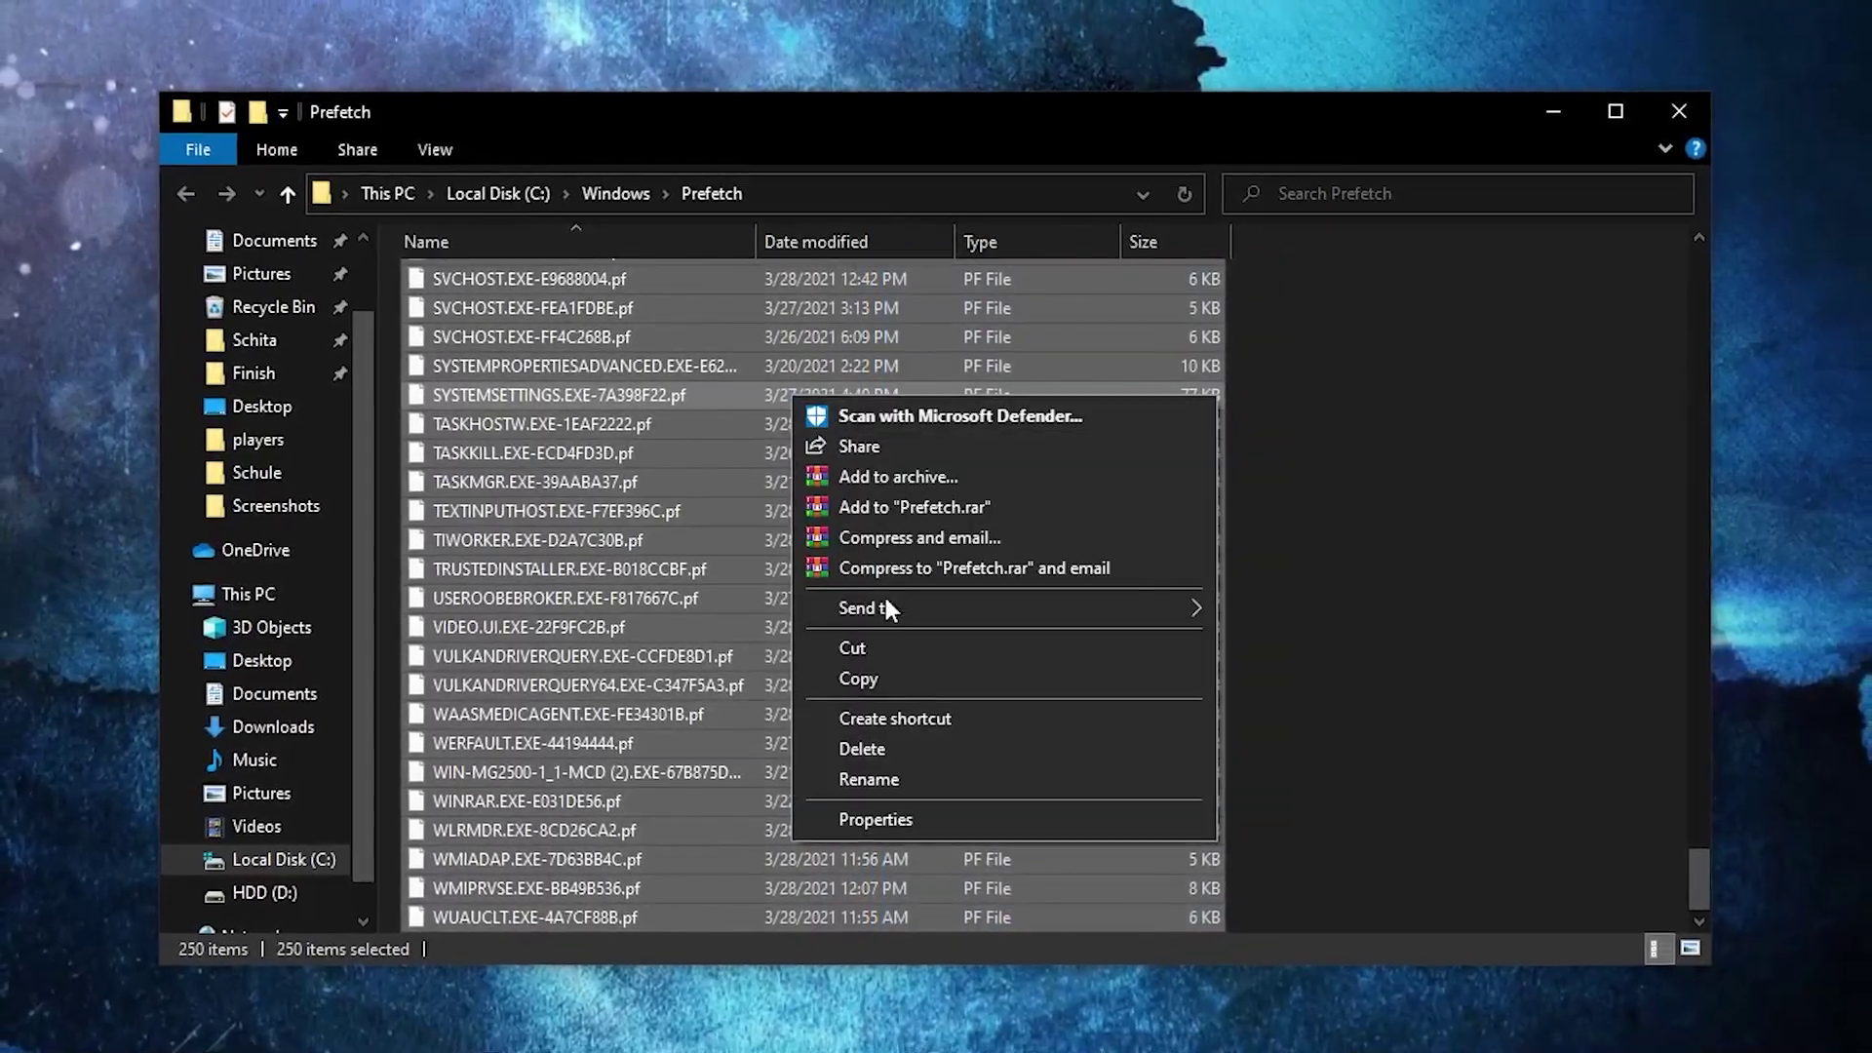
left_click(877, 746)
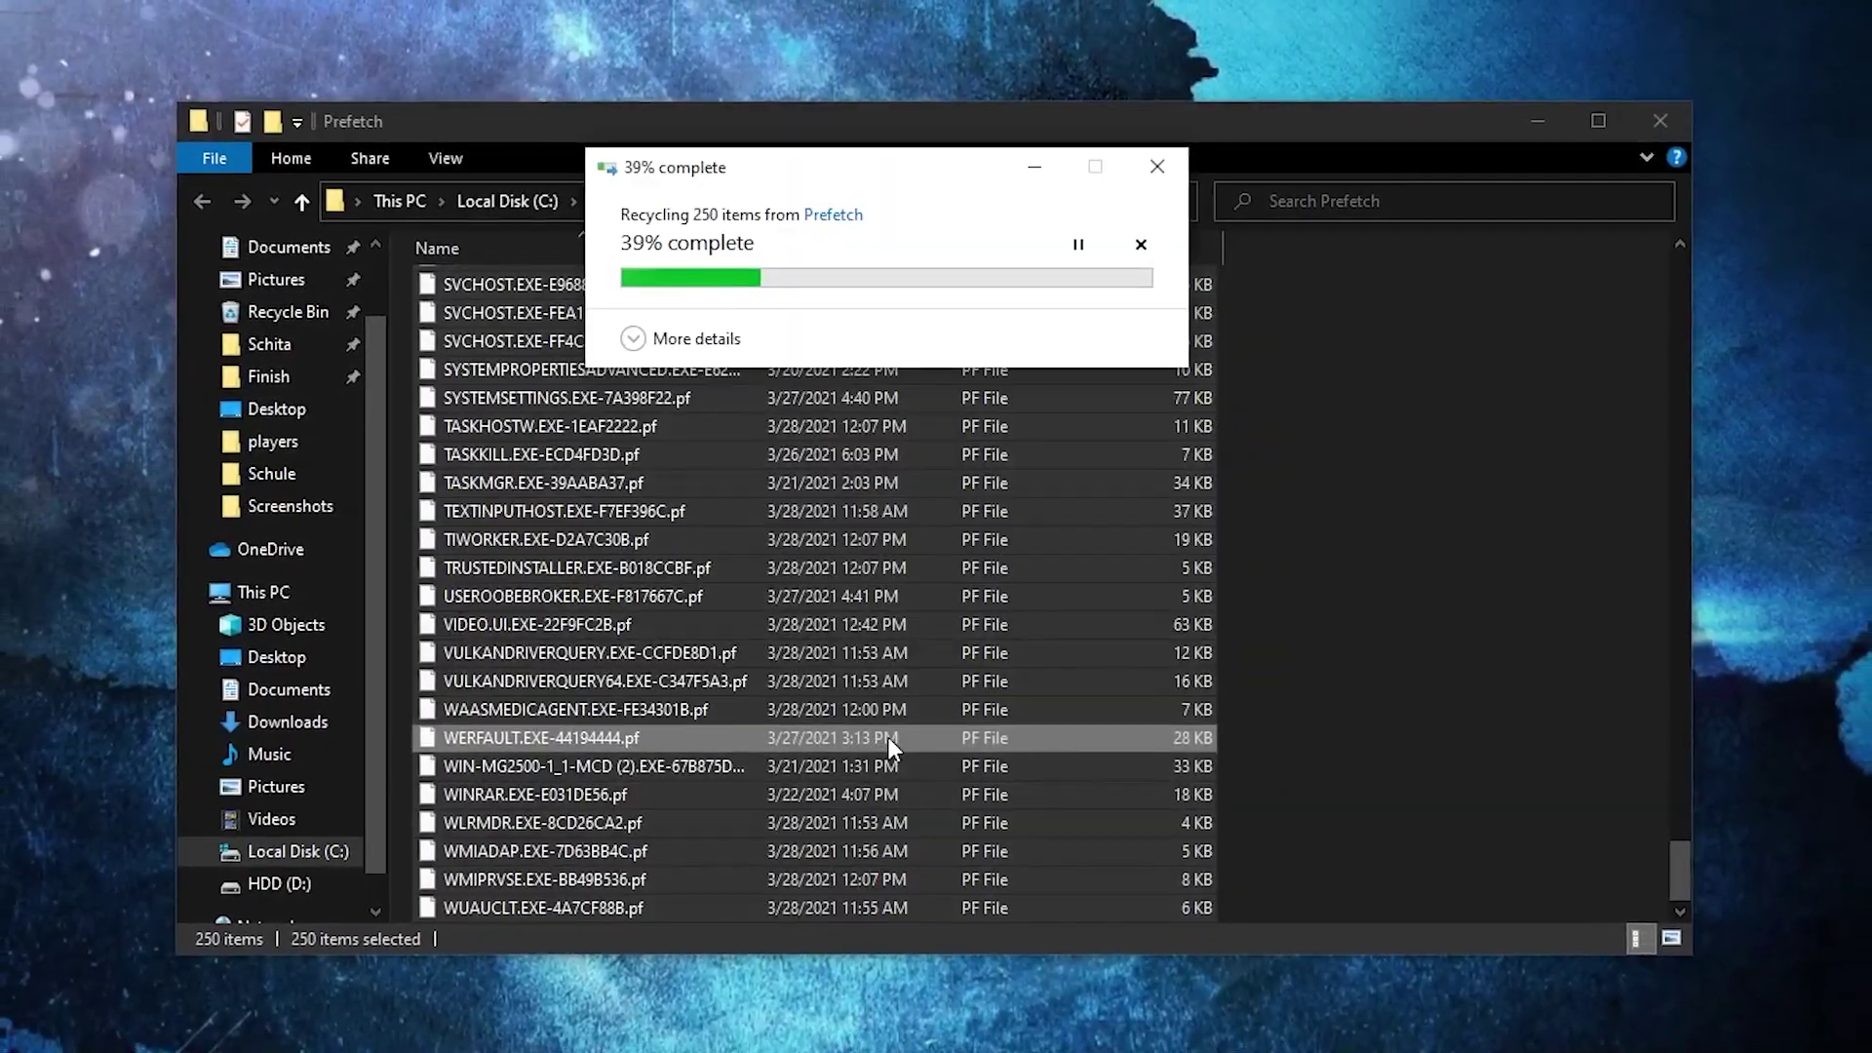
left_click(628, 398)
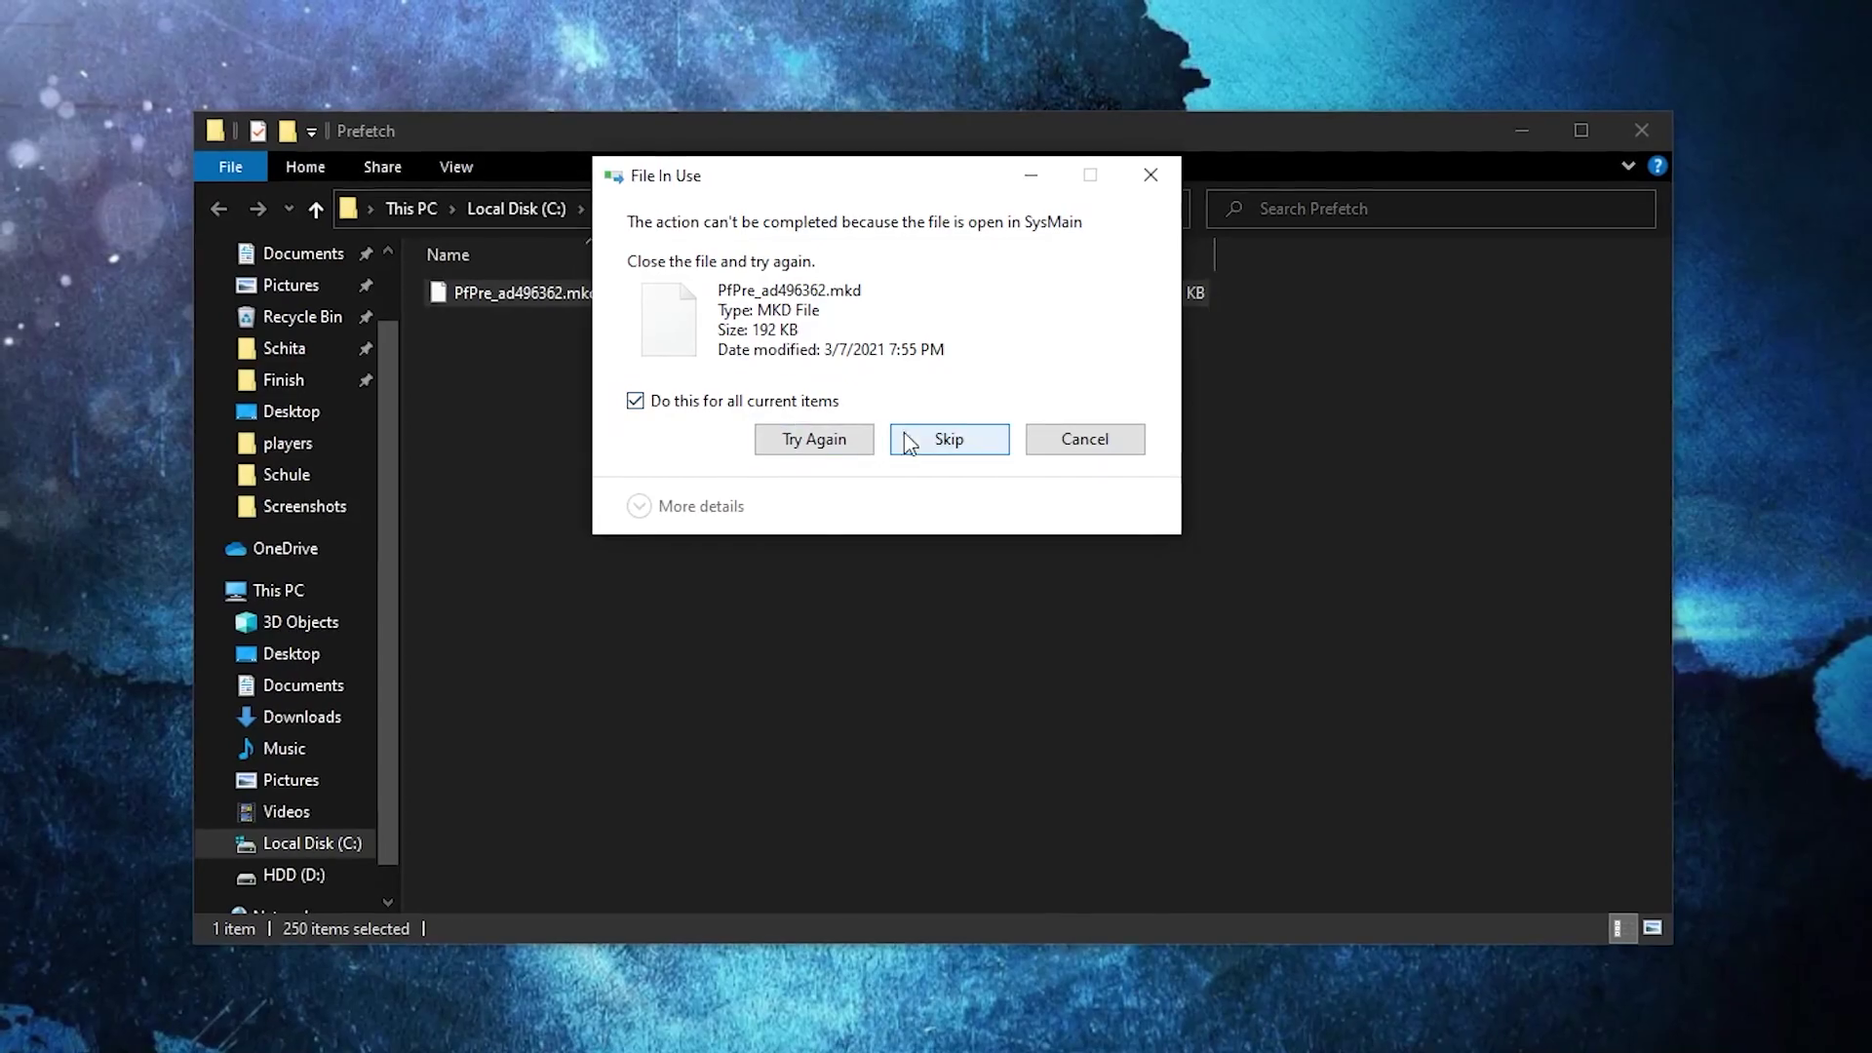
left_click(906, 441)
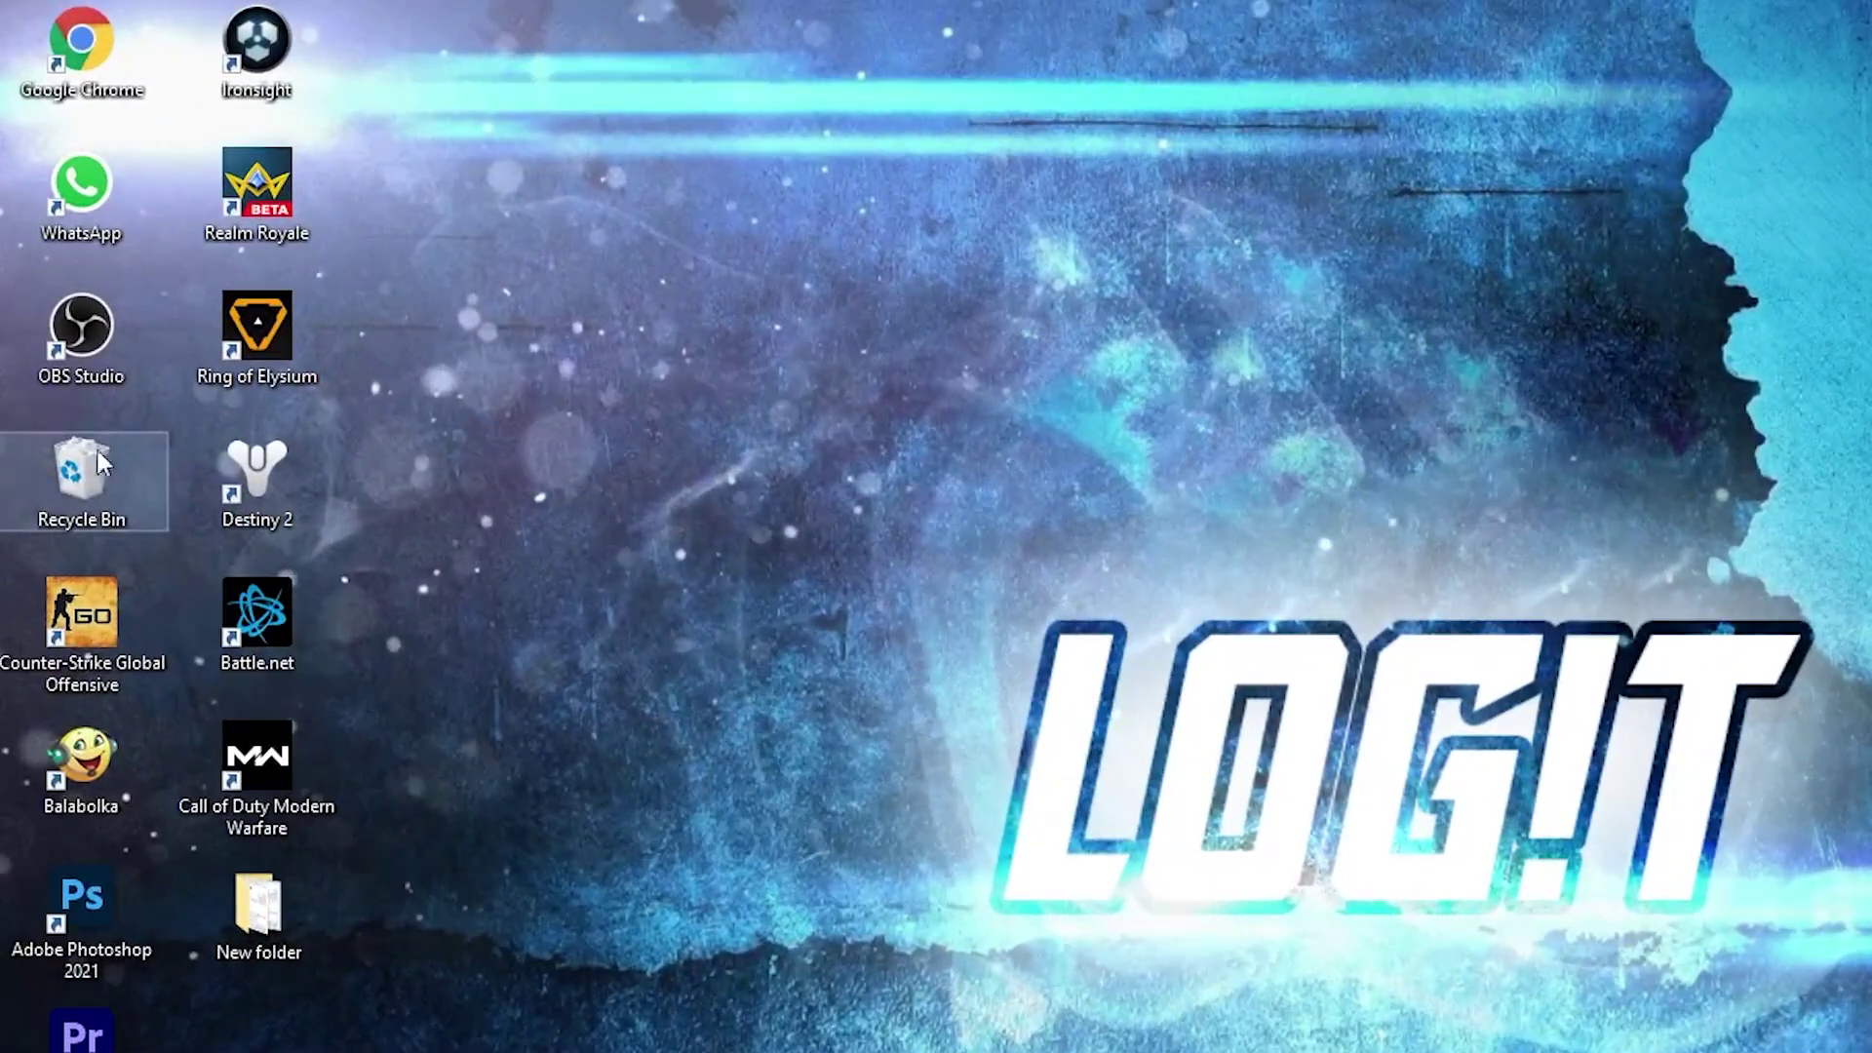
Step: Empty the Recycle Bin and confirm permanent deletion
right_click(78, 477)
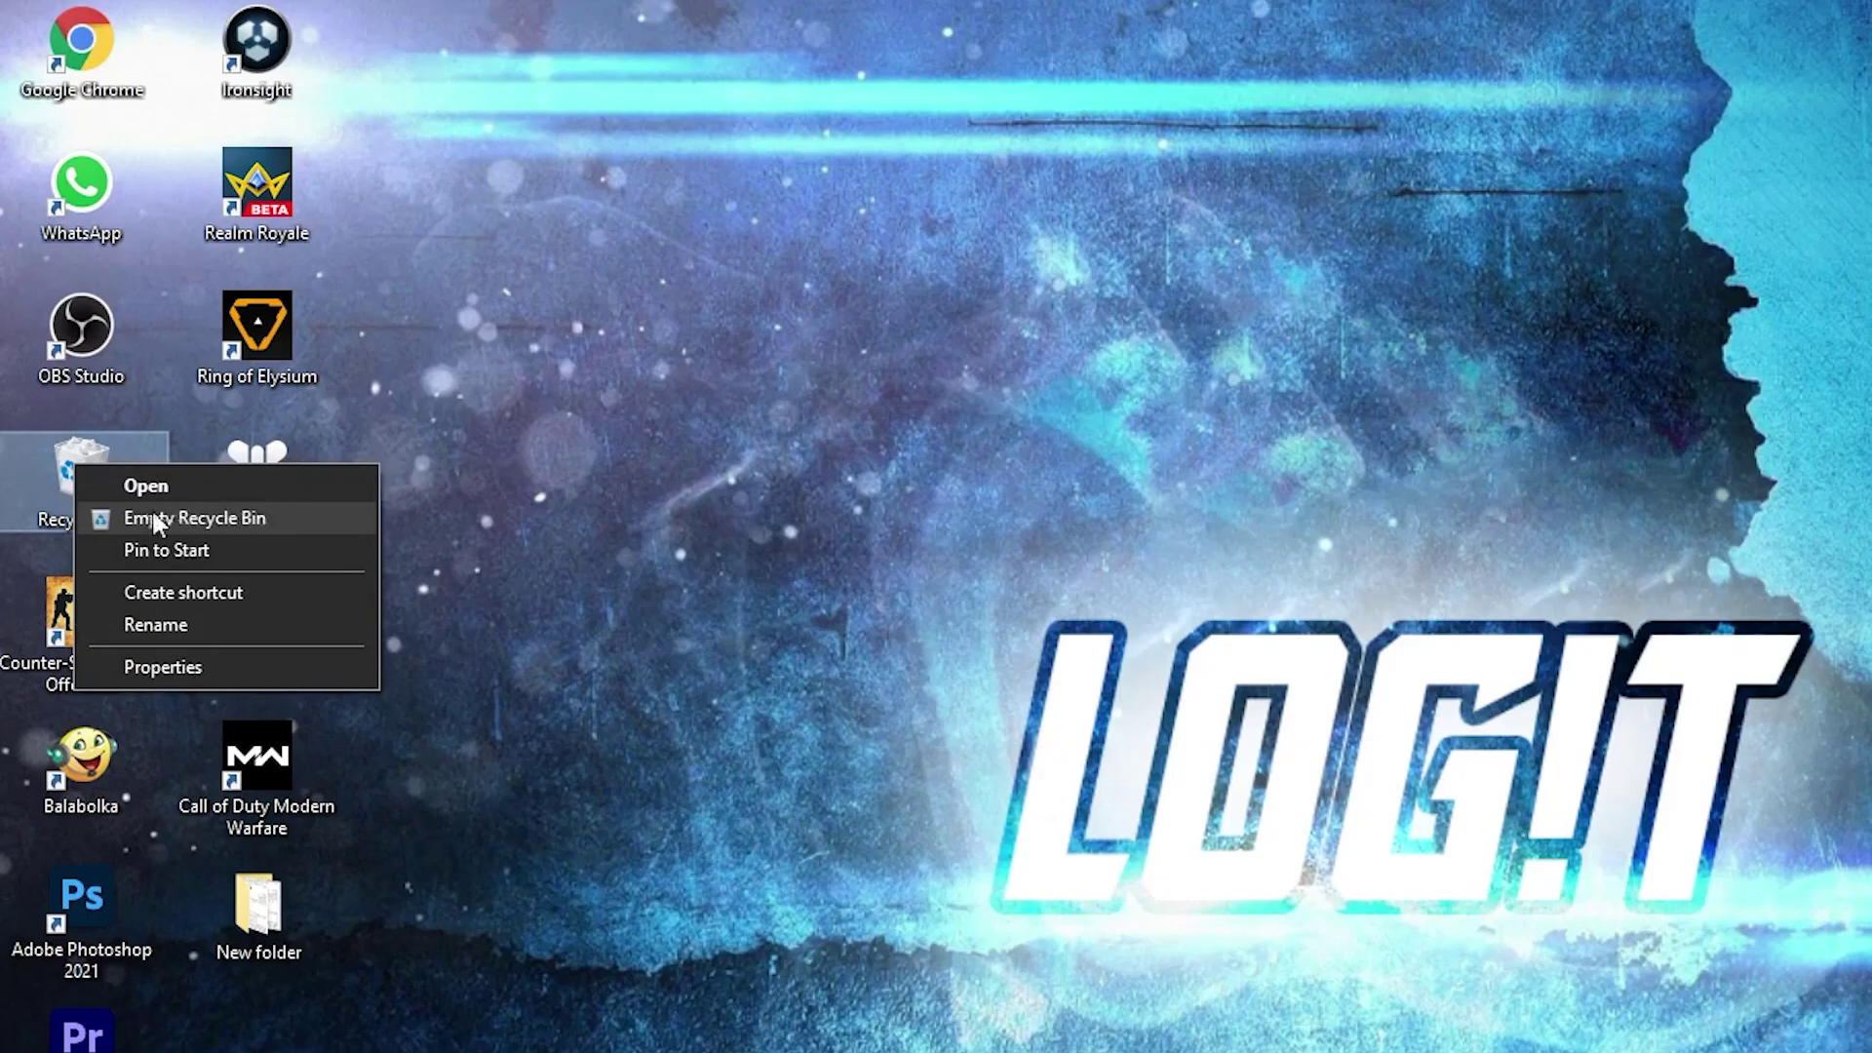
left_click(200, 518)
left_click(1044, 607)
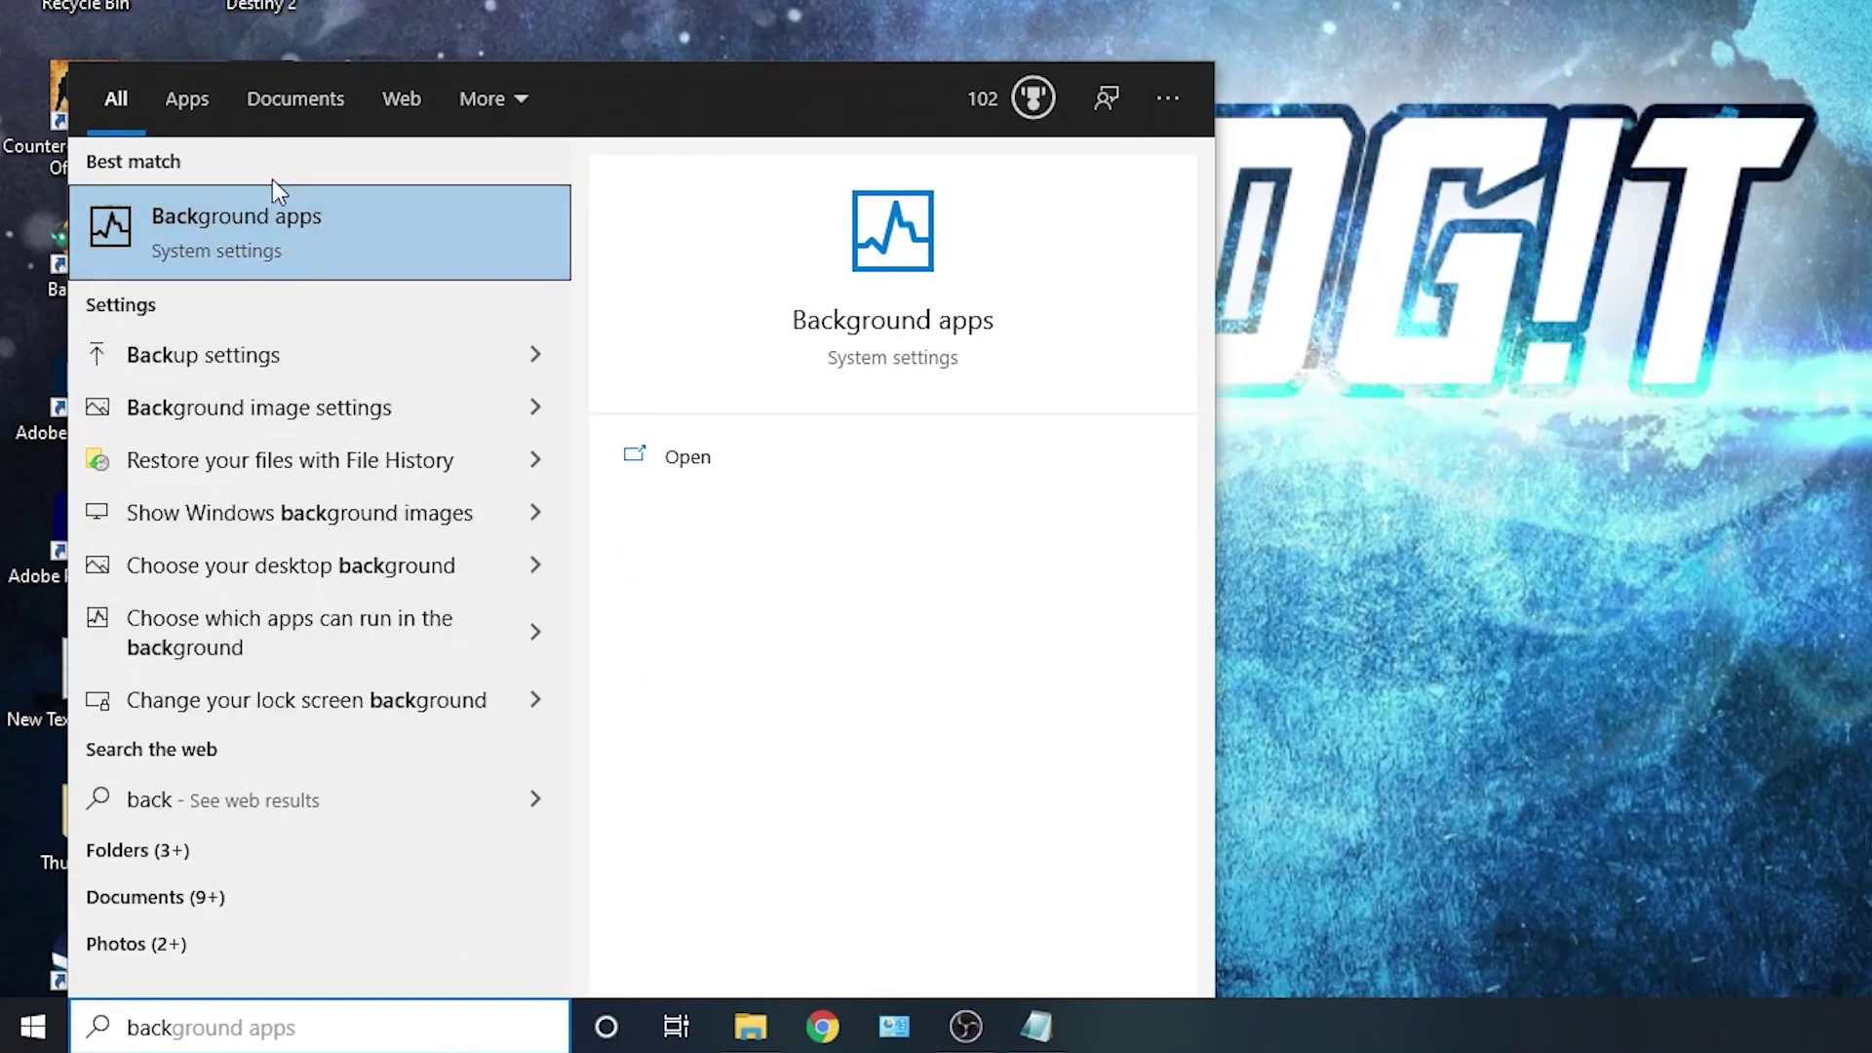
Step: Open Background apps settings and scroll to confirm every app's toggle is Off
left_click(249, 236)
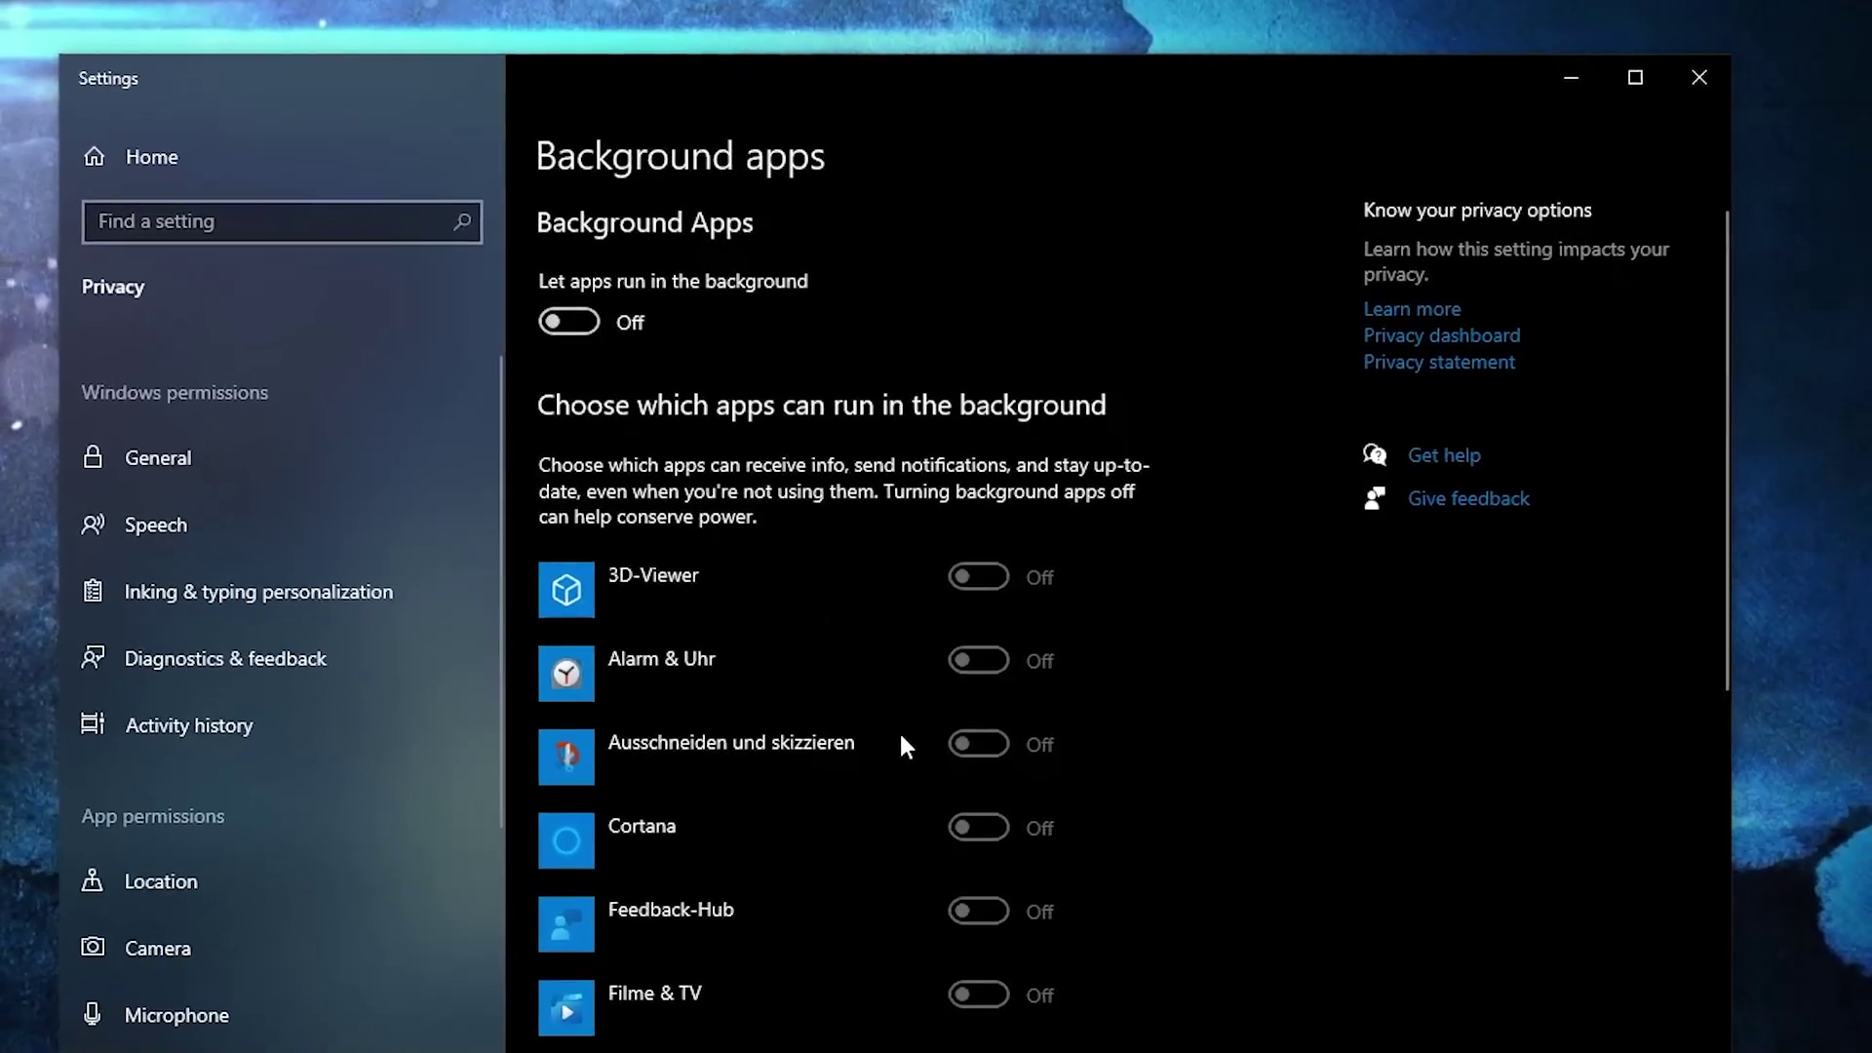
scroll(920, 932, "down", 10)
scroll(927, 938, "down", 2)
scroll(933, 858, "up", 10)
scroll(936, 811, "down", 8)
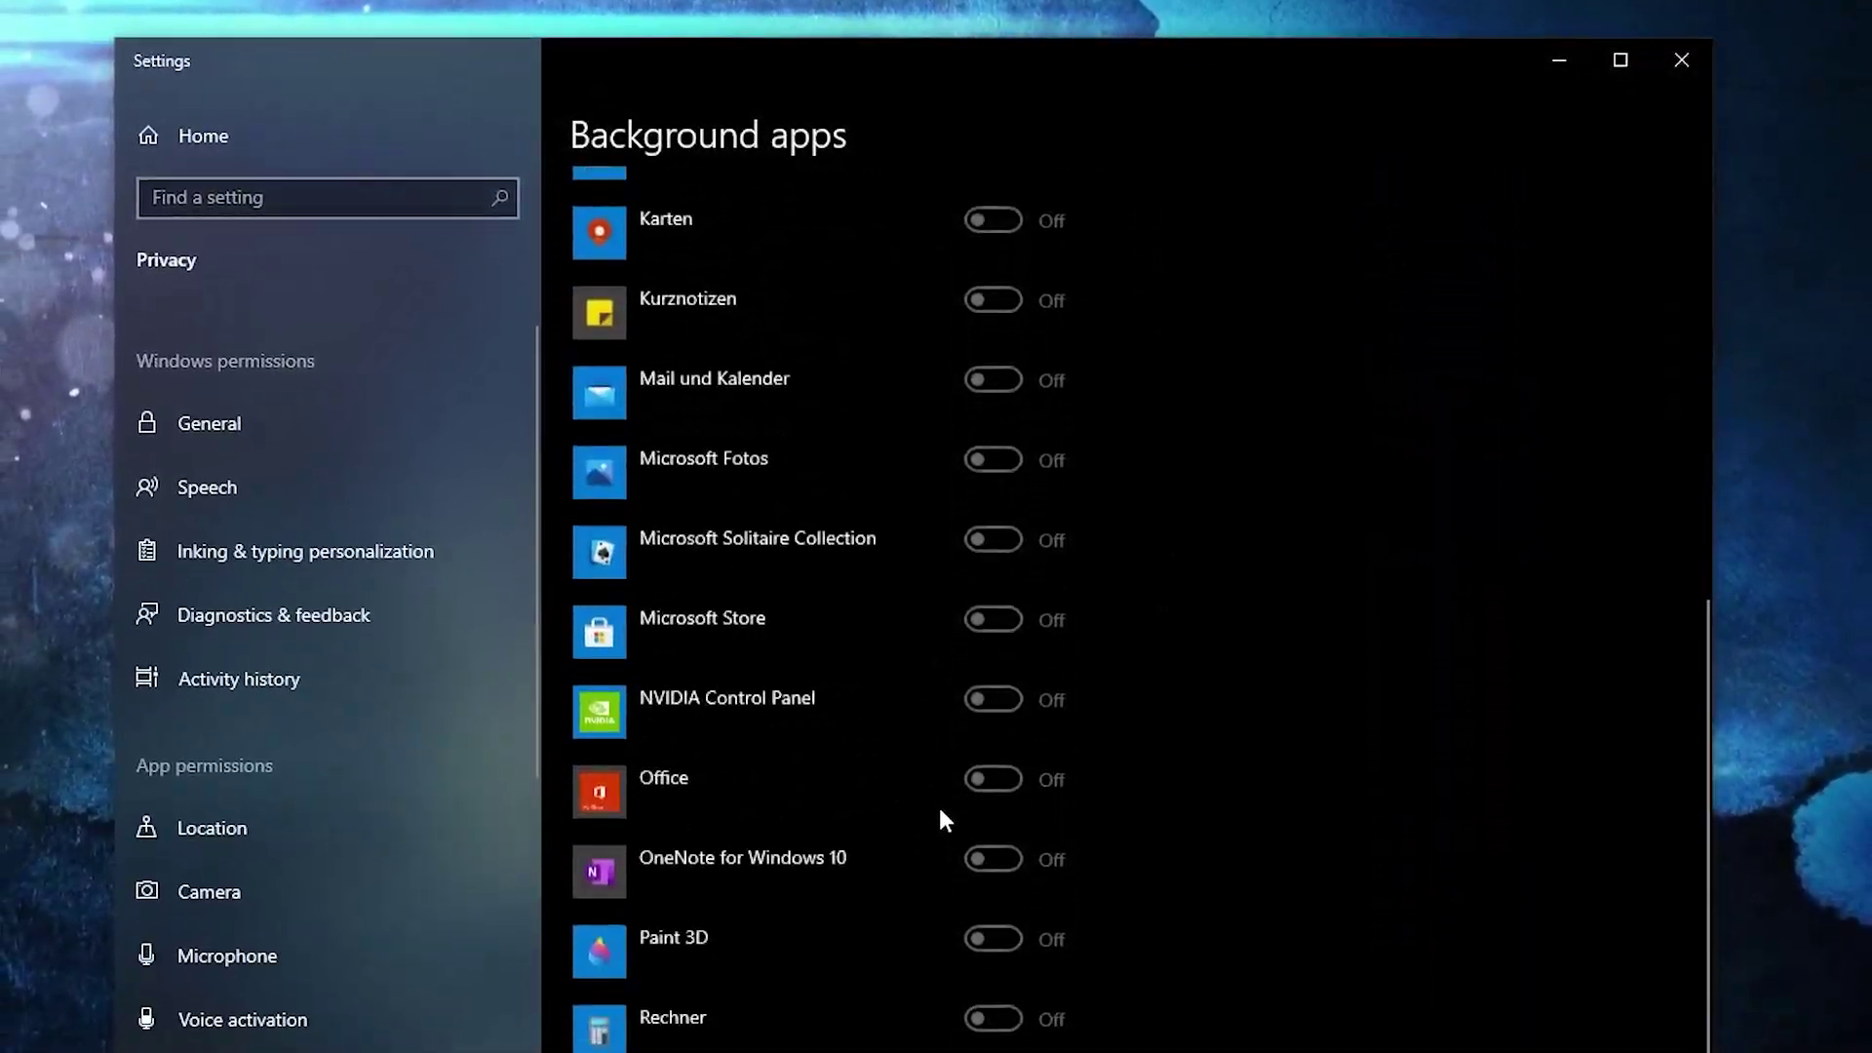
scroll(946, 780, "up", 8)
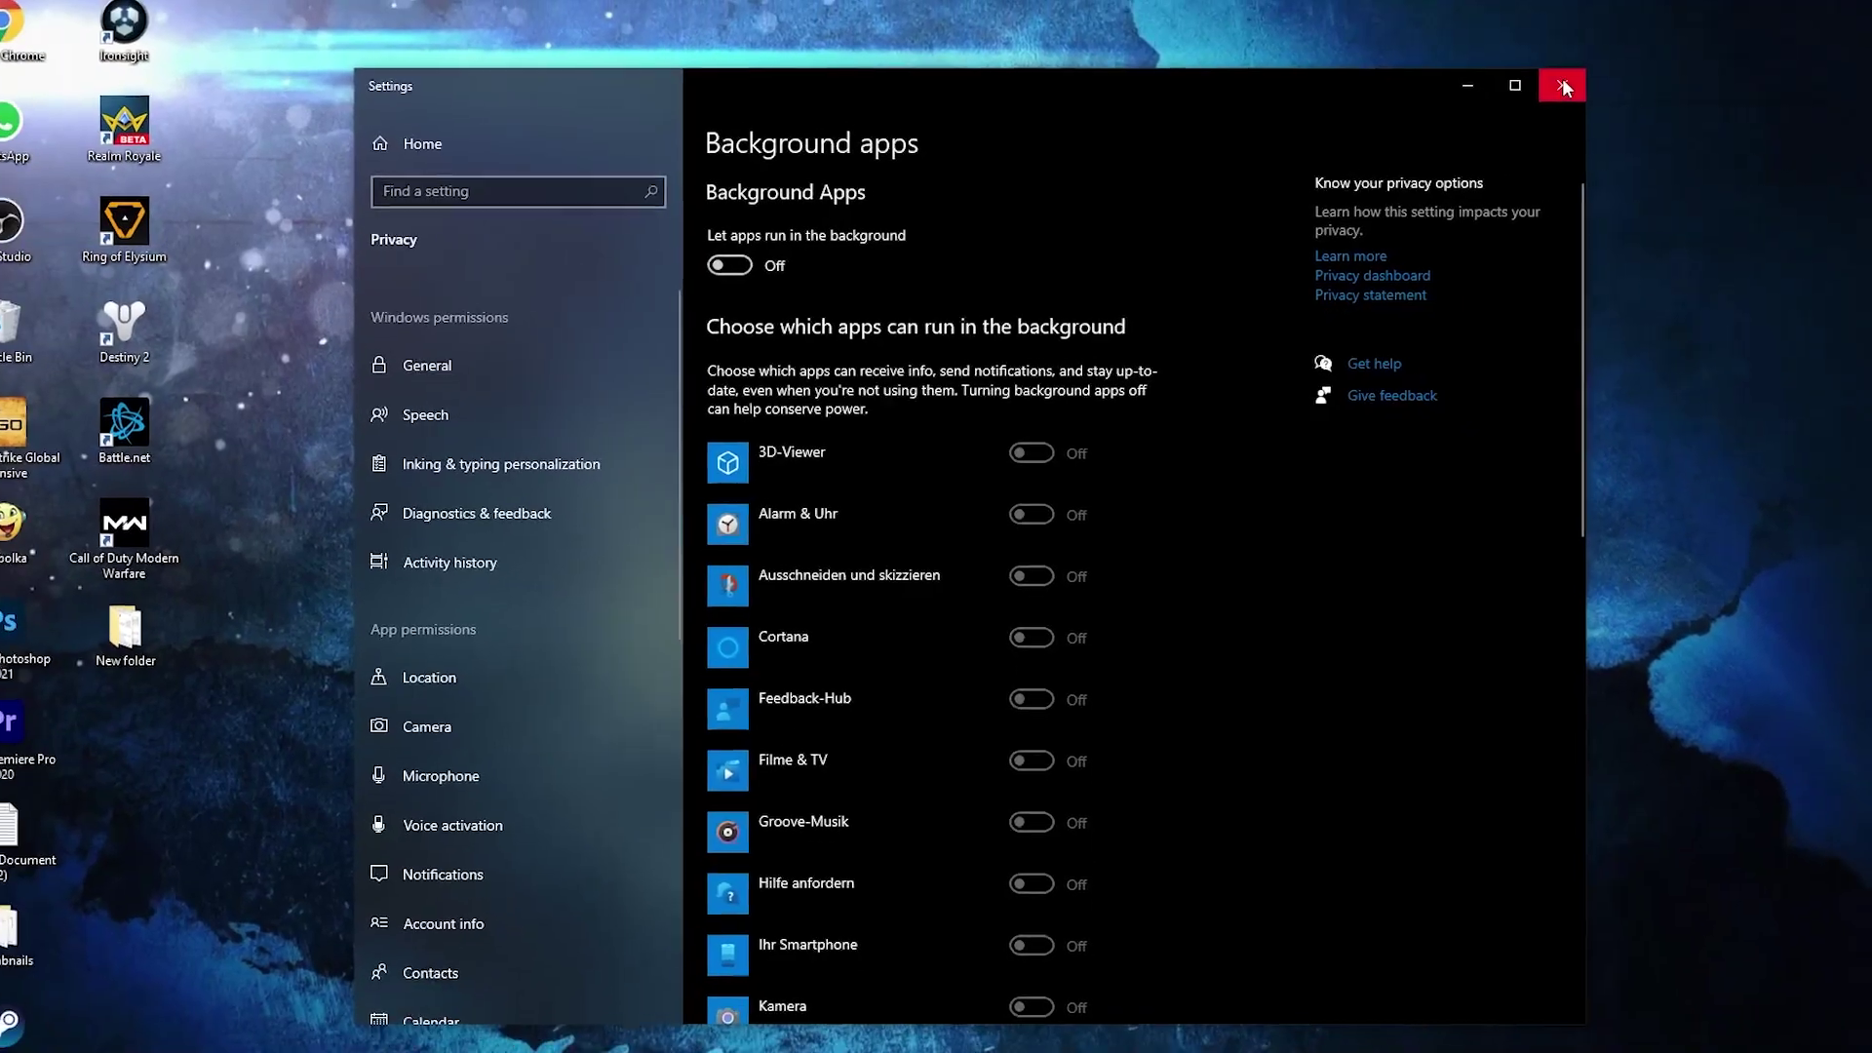
Step: Search 'game' and check Xbox Game Bar and Captures recording are Off and Game Mode On
left_click(1562, 86)
left_click(305, 1029)
type("ga")
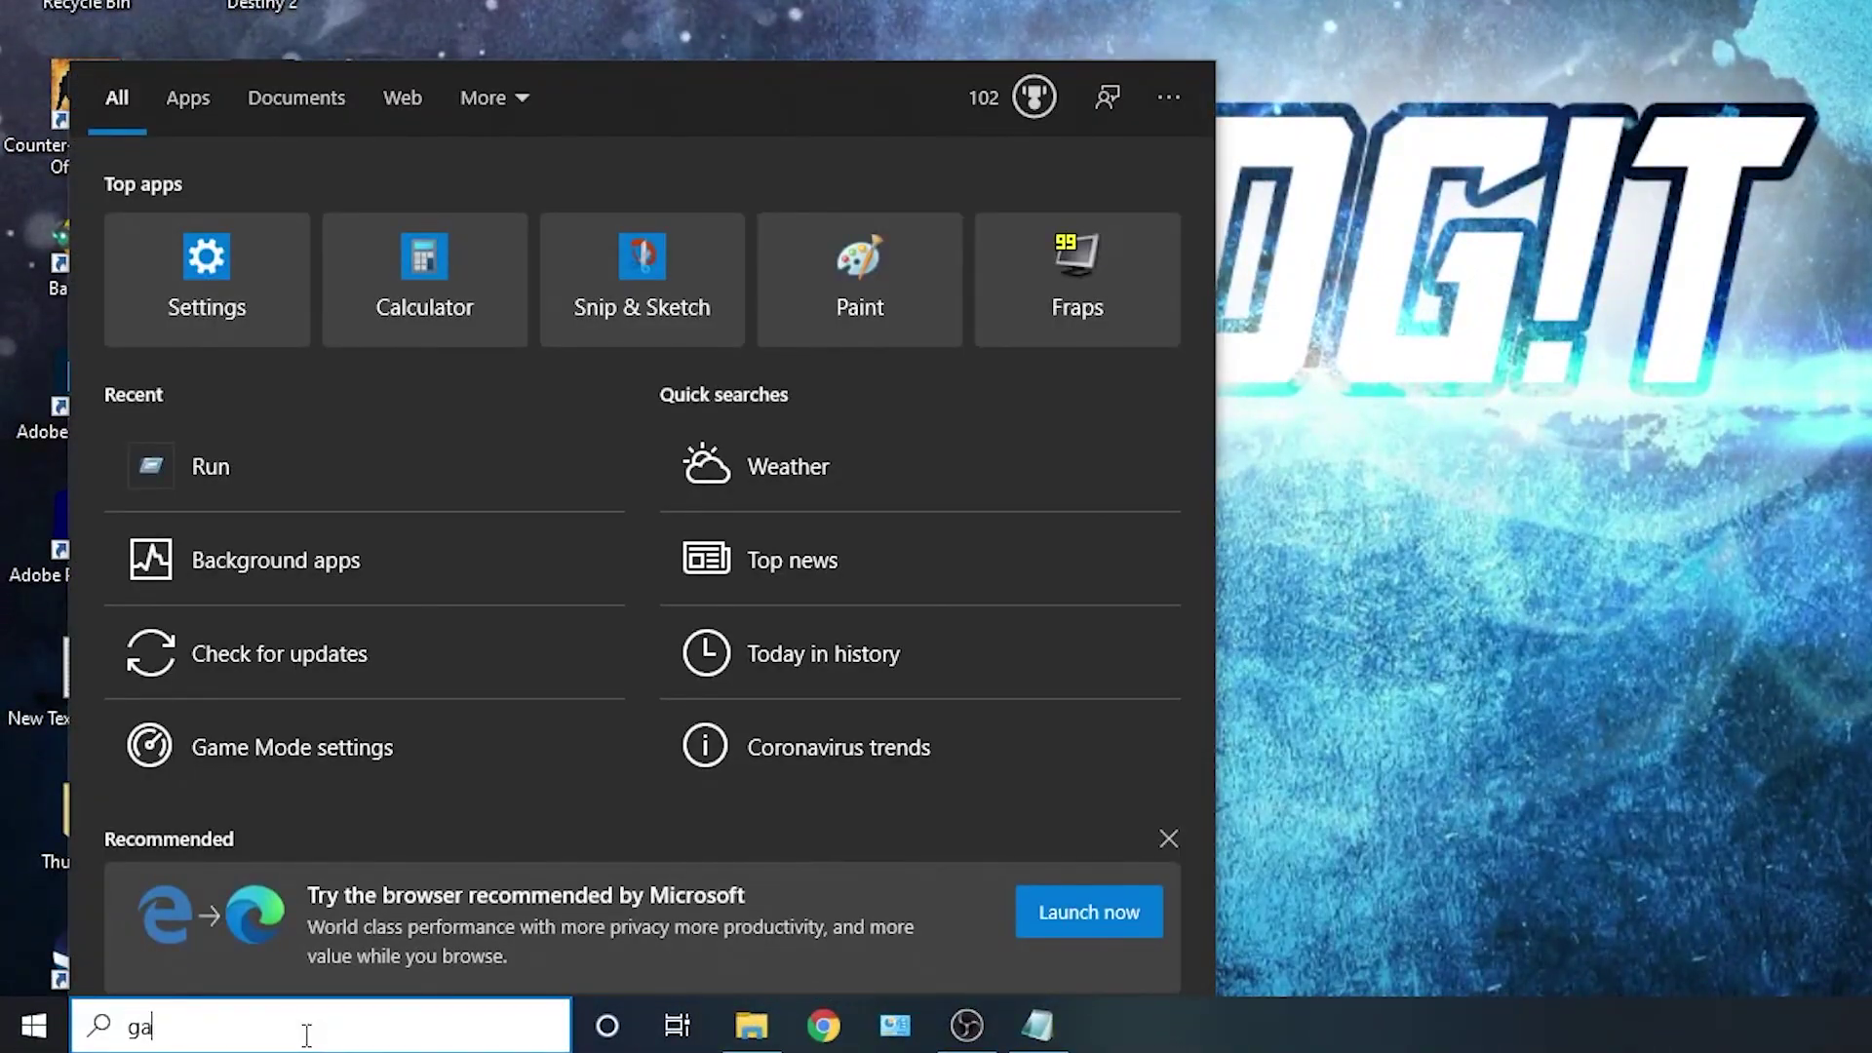
type("me")
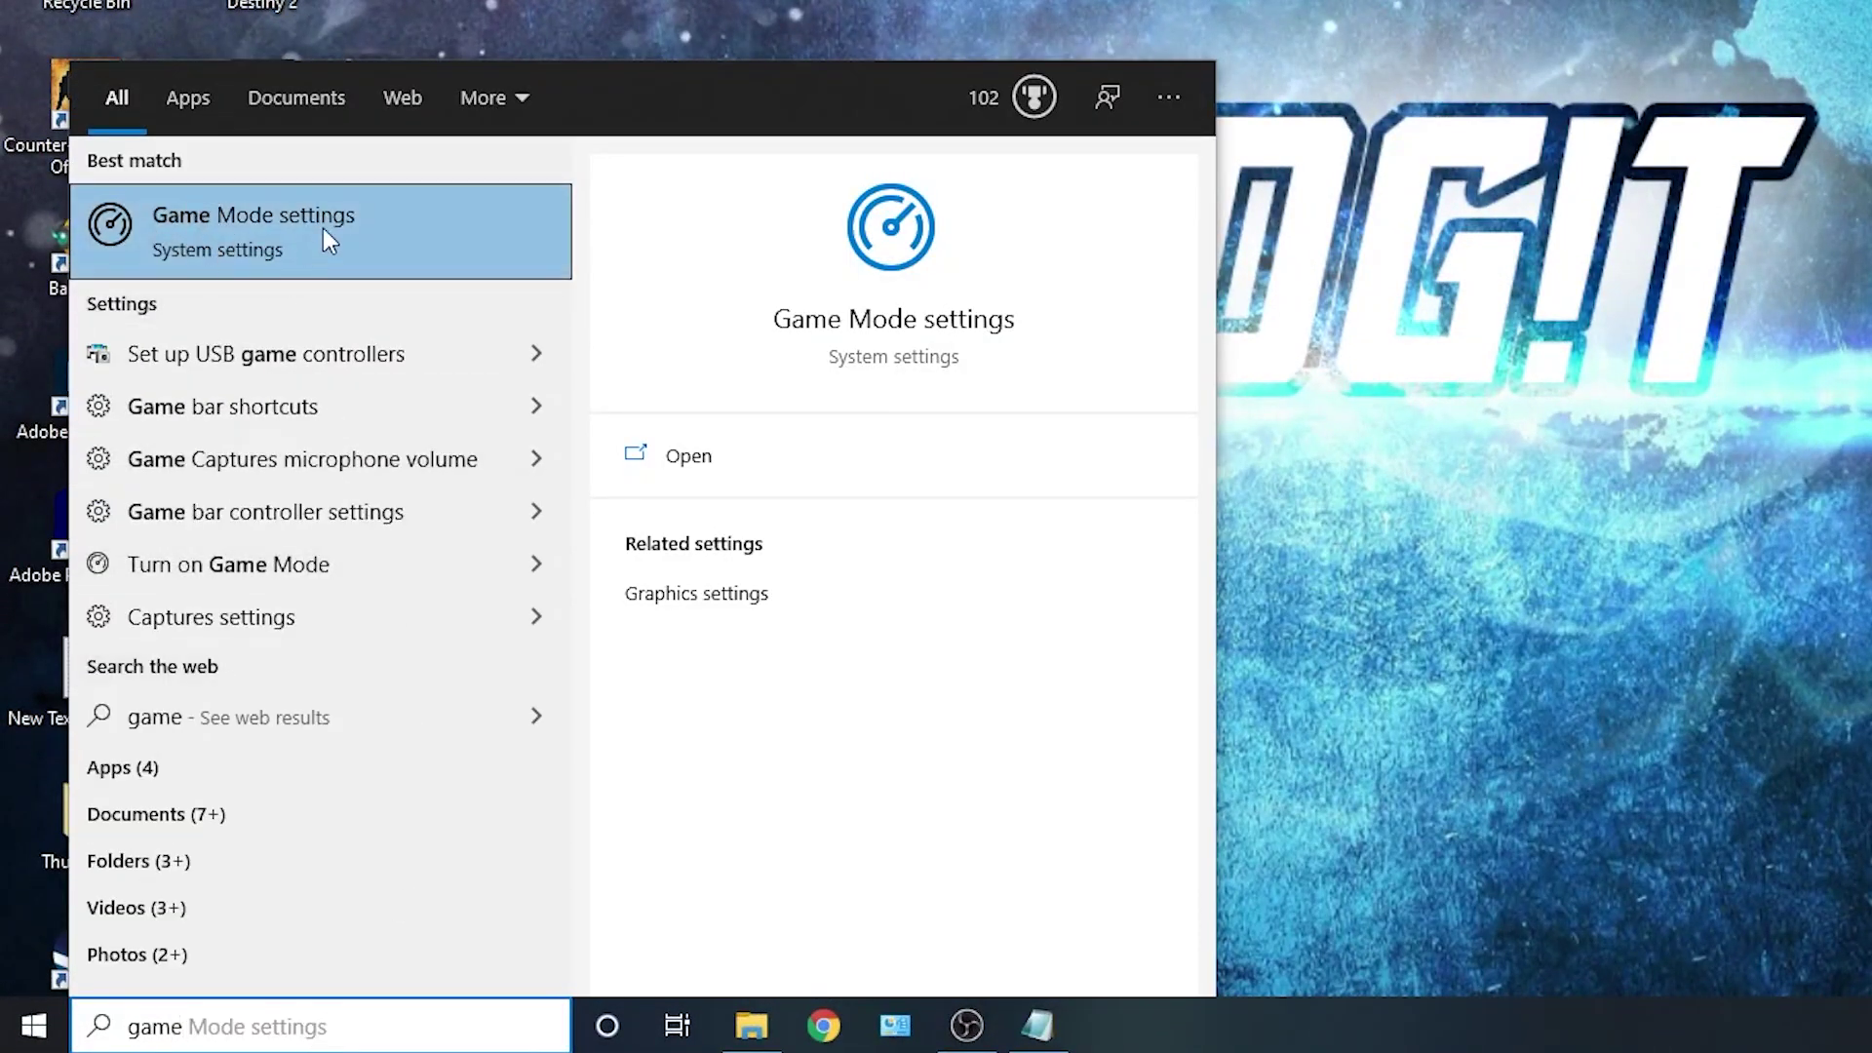
left_click(244, 232)
left_click(324, 314)
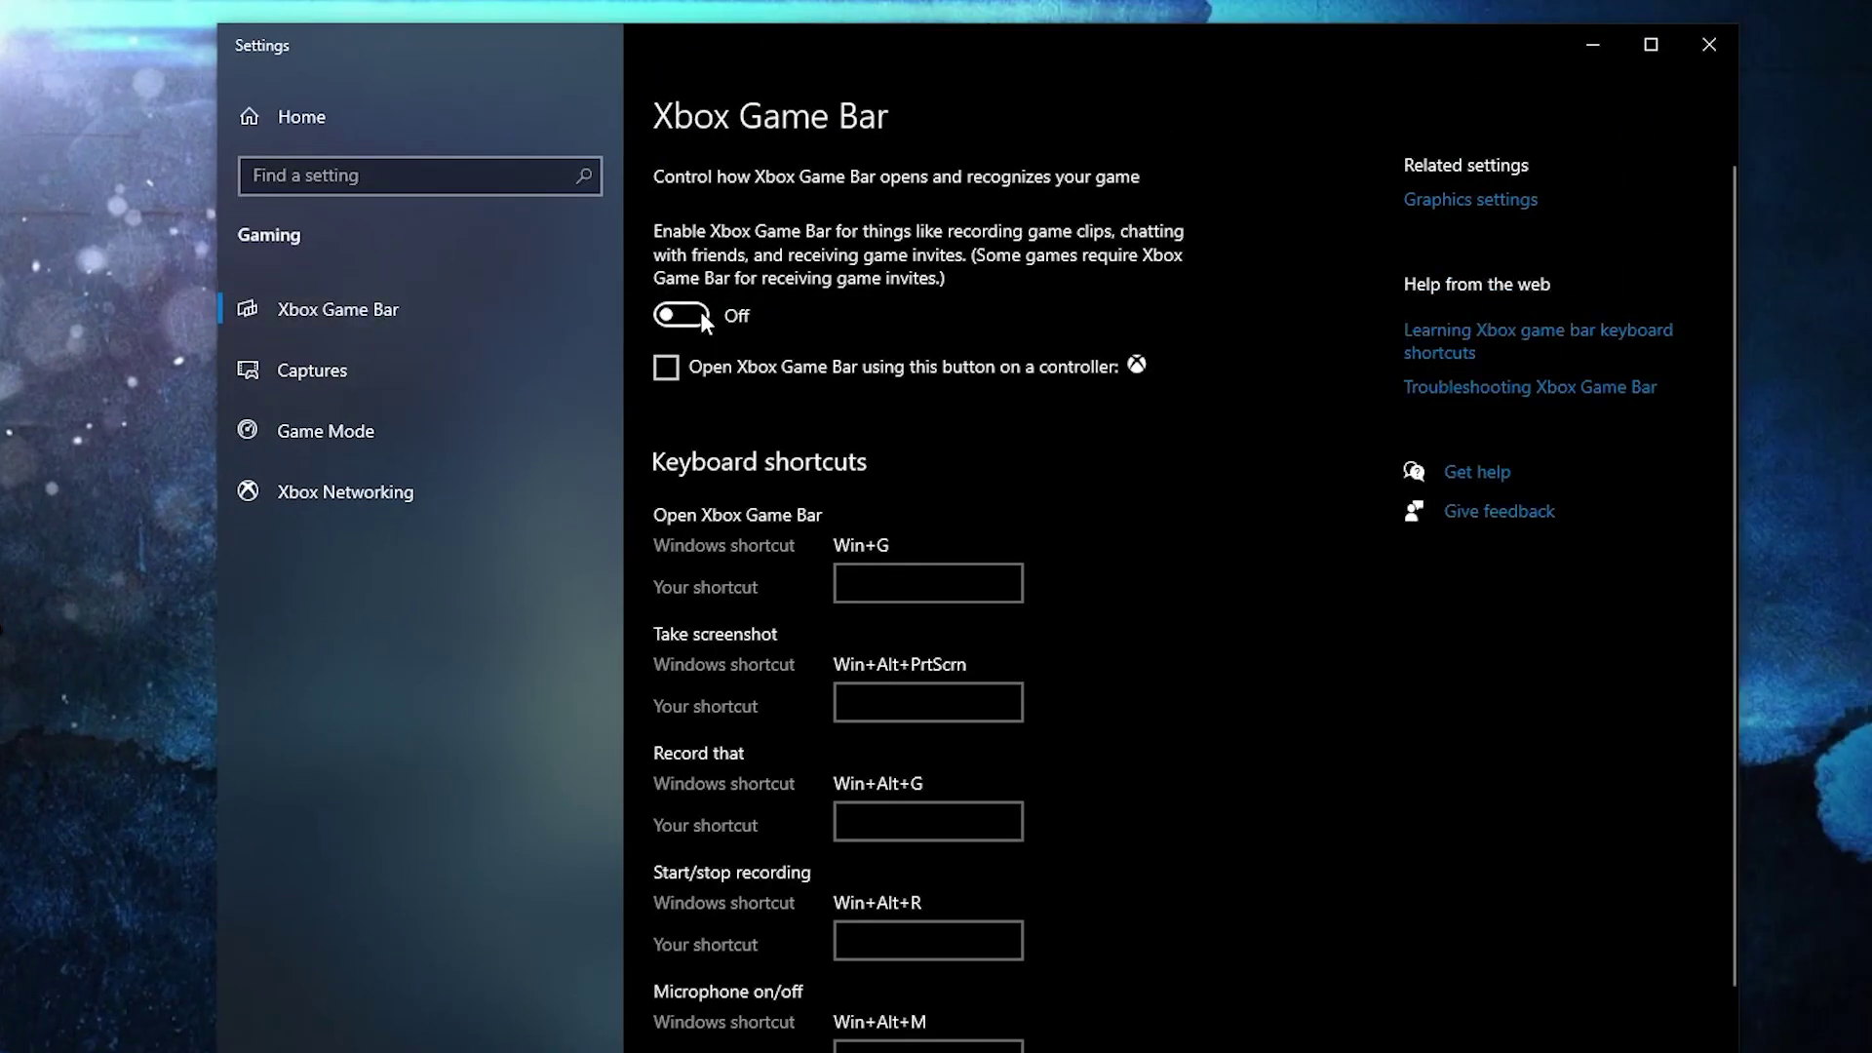
left_click(244, 372)
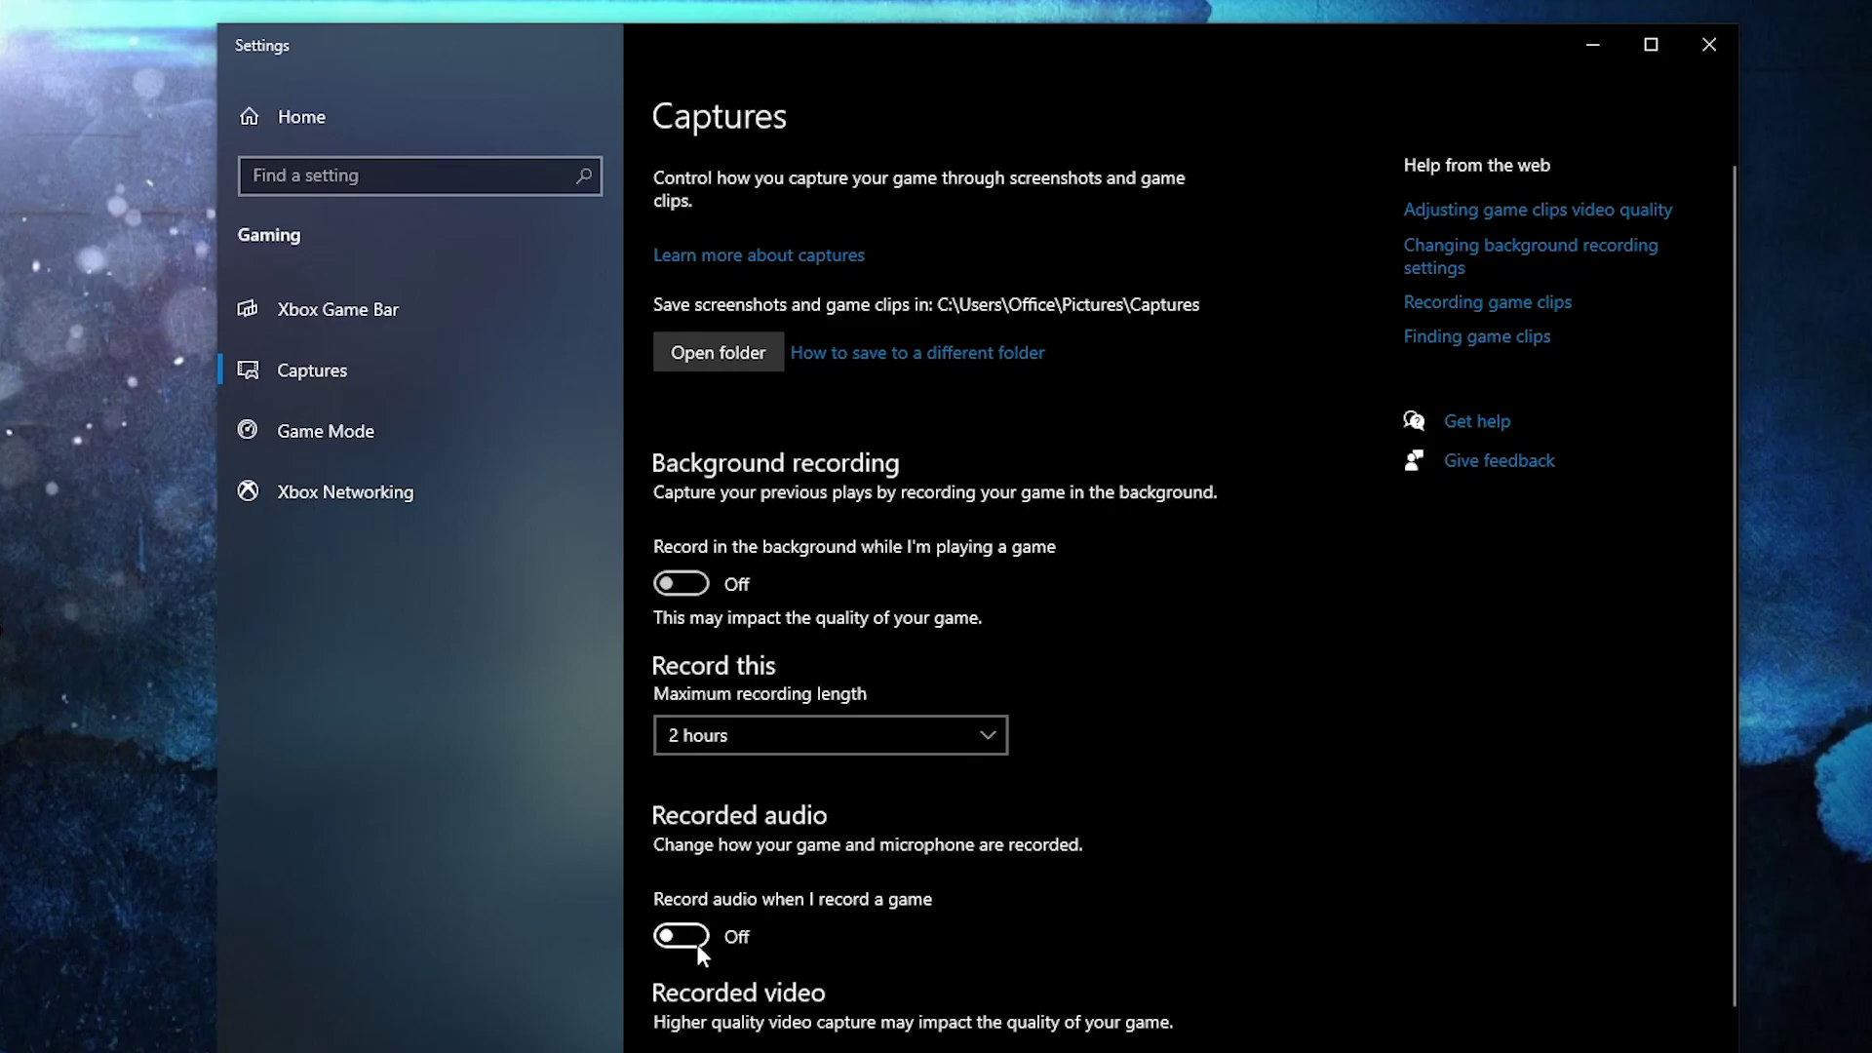
left_click(381, 451)
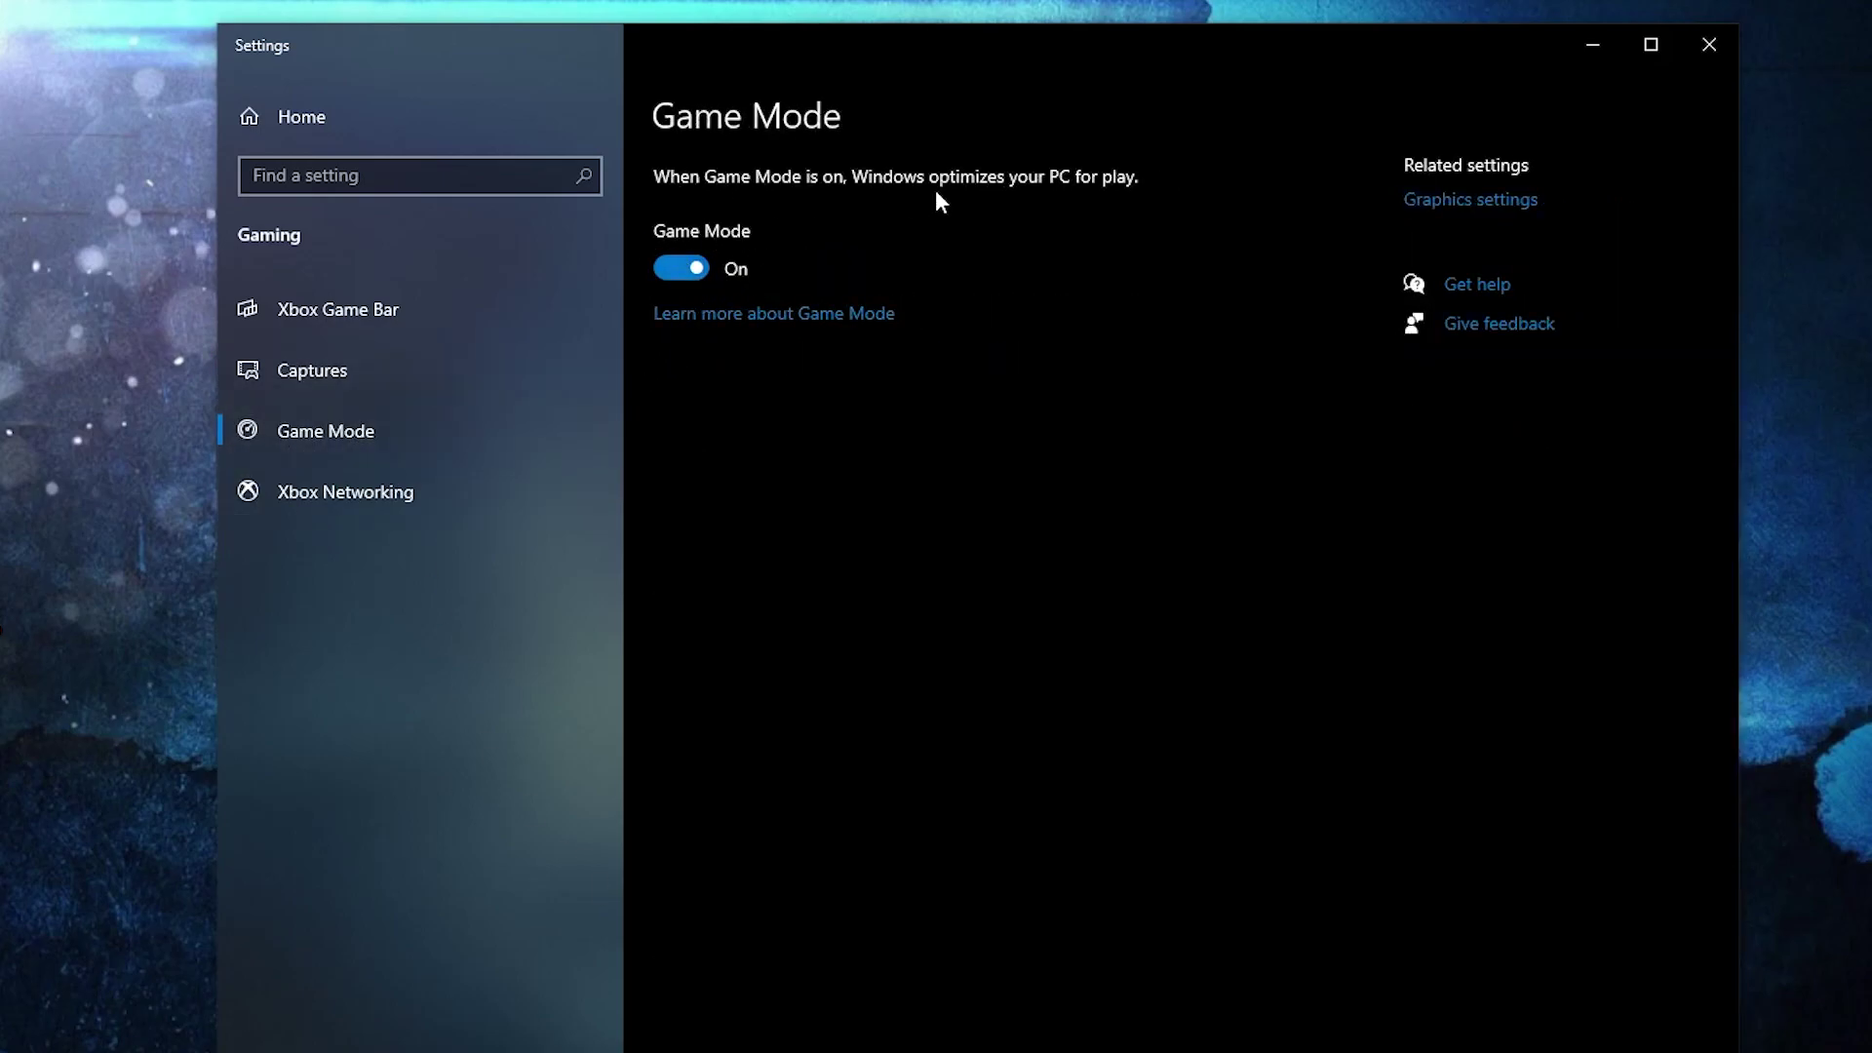
Step: From Graphics settings, browse for an app and open D:\Games
left_click(1460, 198)
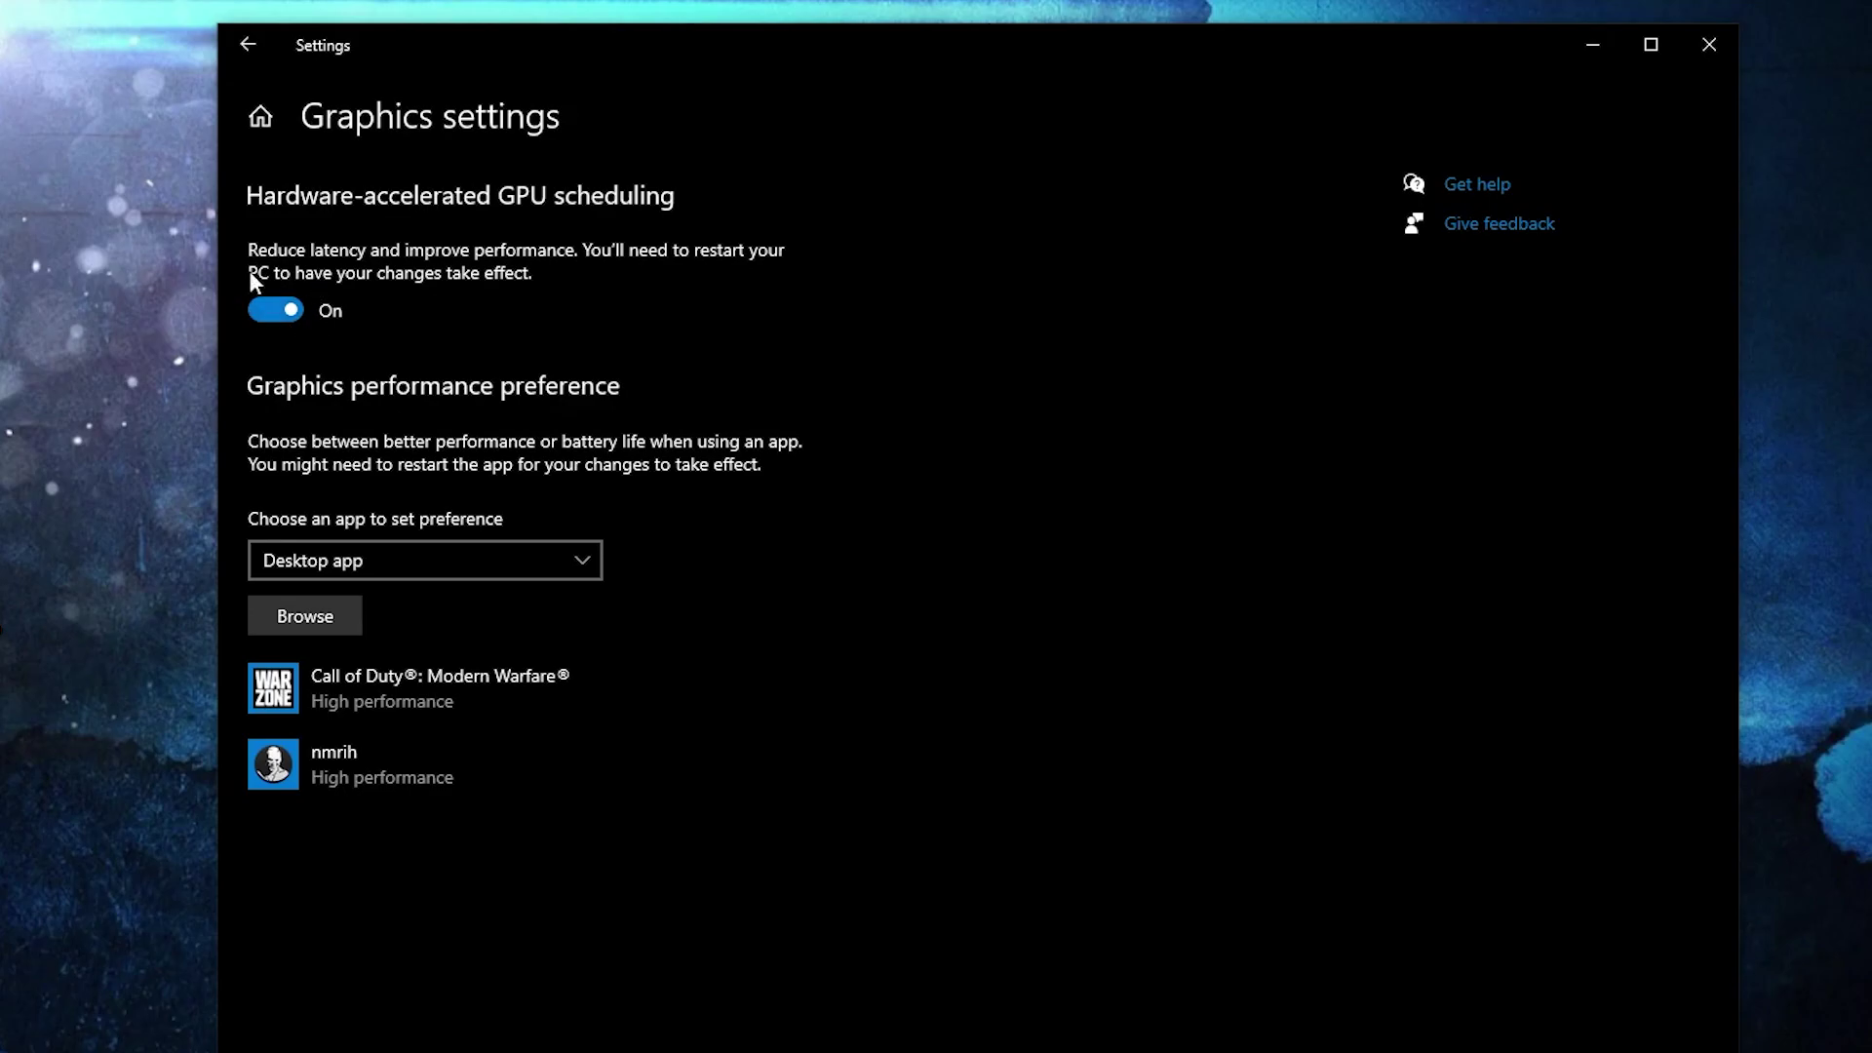
left_click(308, 612)
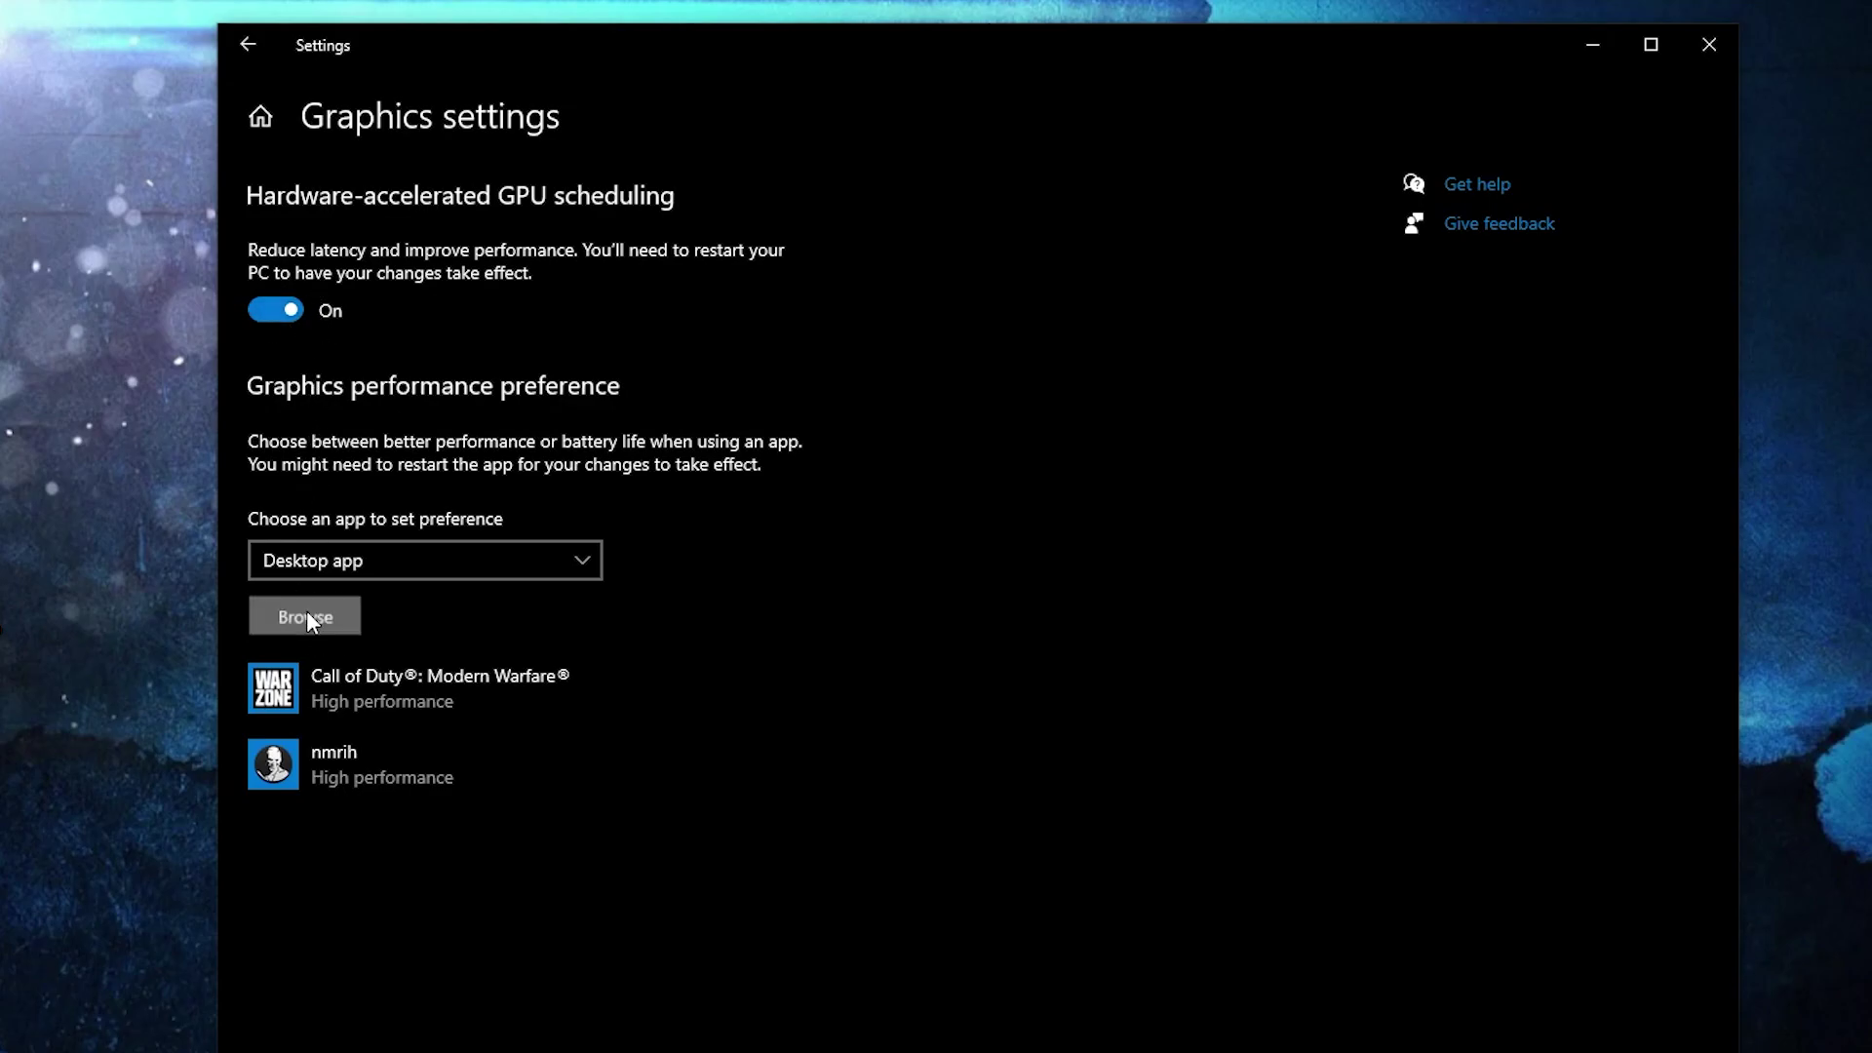
left_click(322, 553)
double_click(569, 526)
scroll(566, 528, "down", 5)
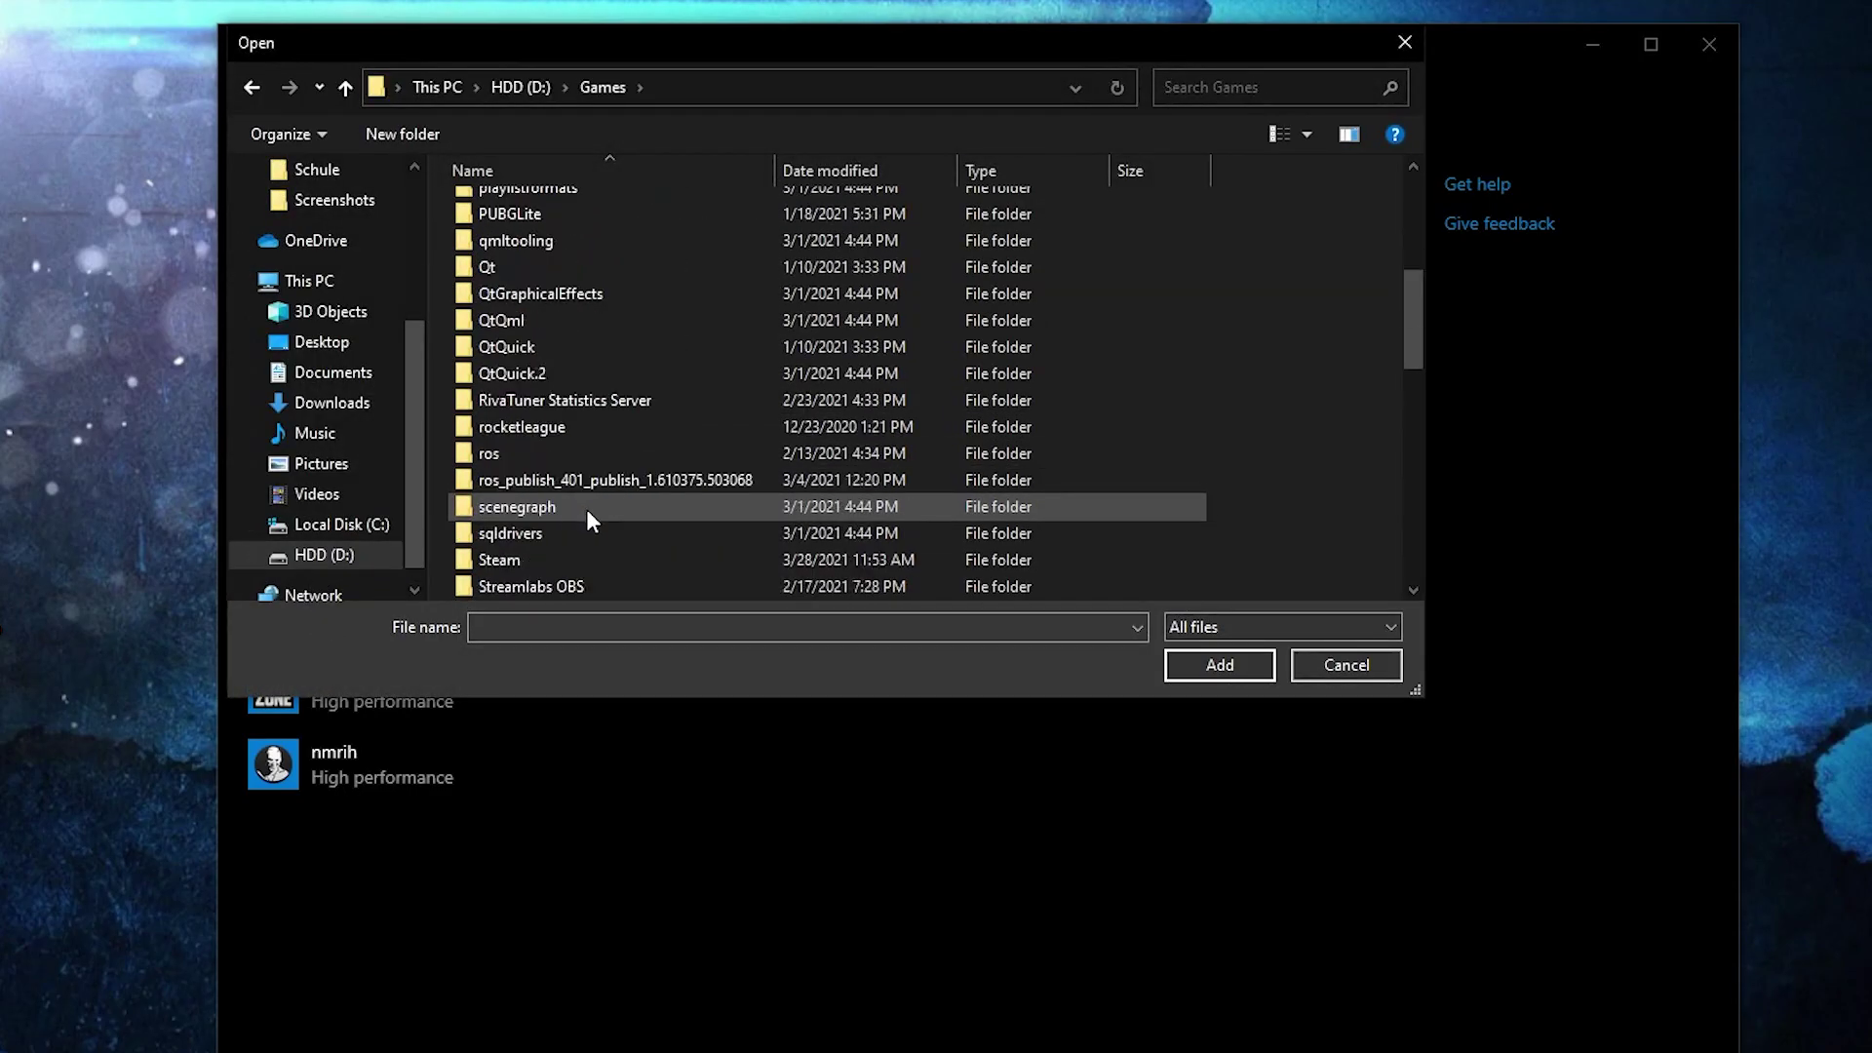
scroll(587, 509, "down", 1)
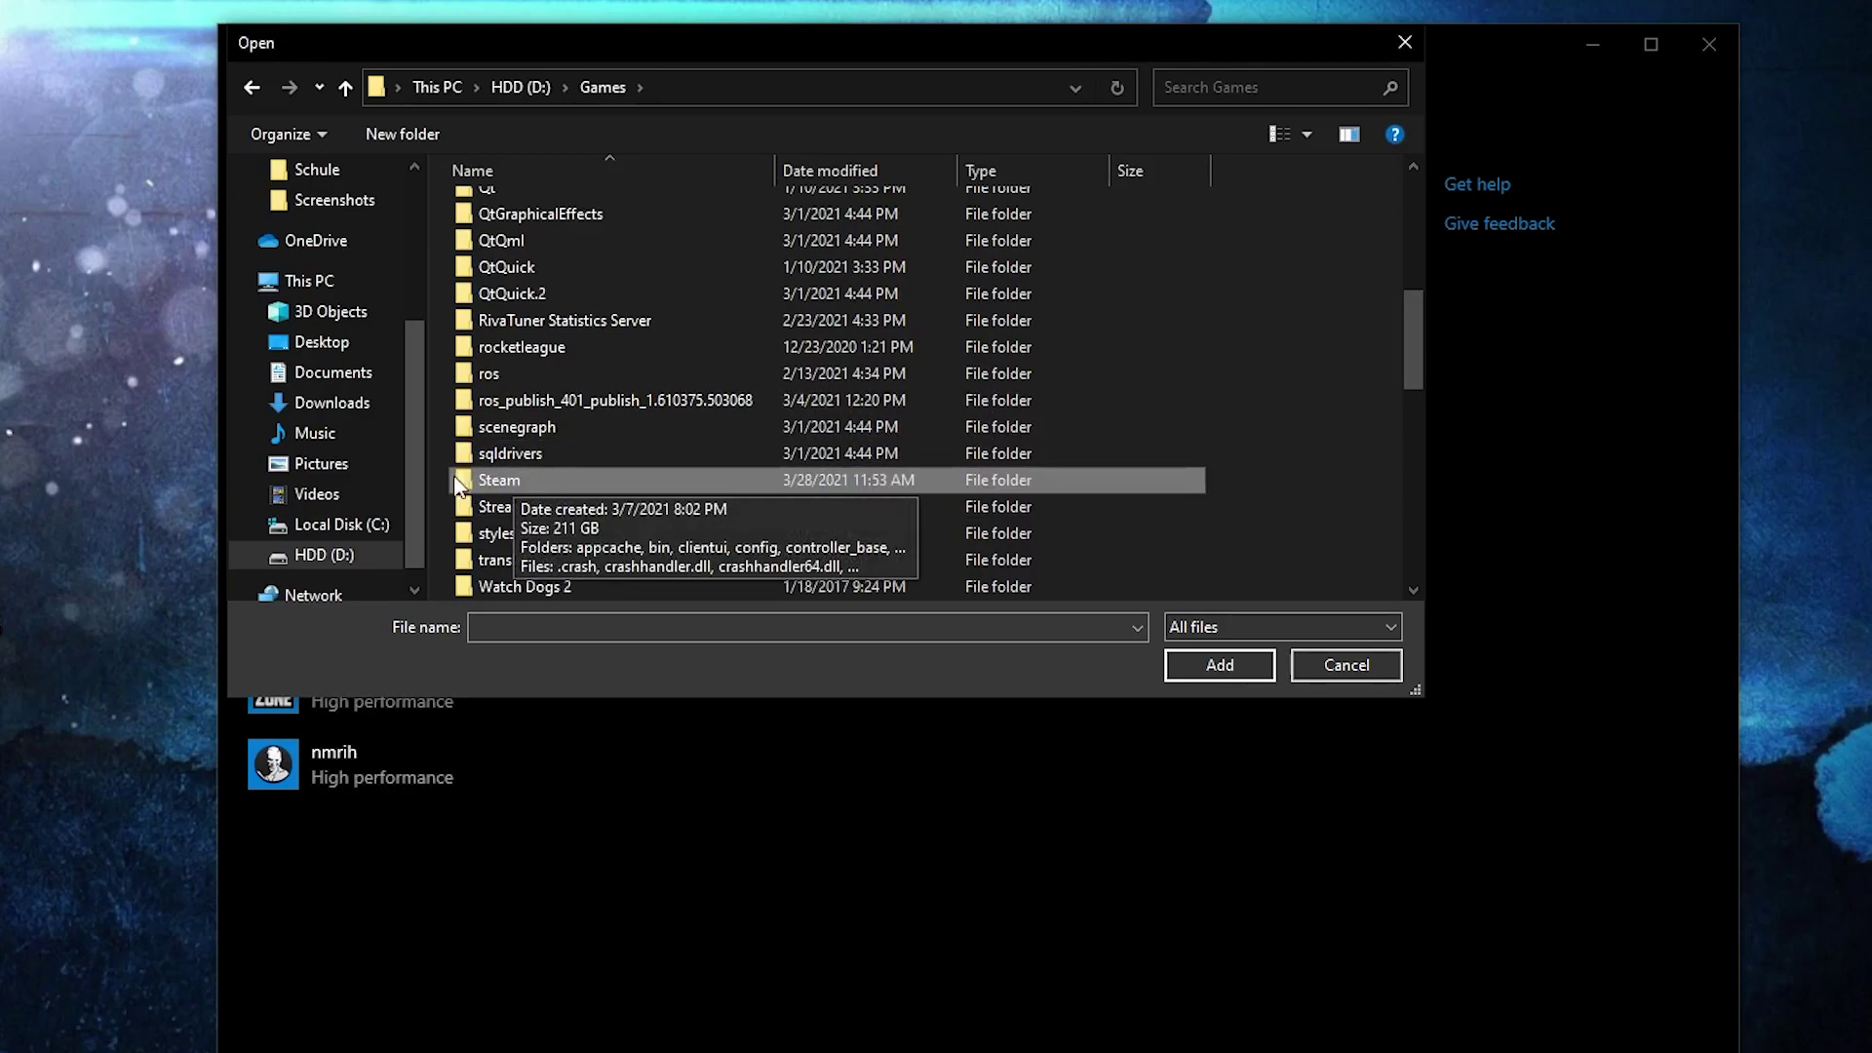
Step: Navigate to Steam\steamapps\common\Counter-Strike Global Offensive and select the csgo application
double_click(536, 478)
scroll(541, 479, "down", 1)
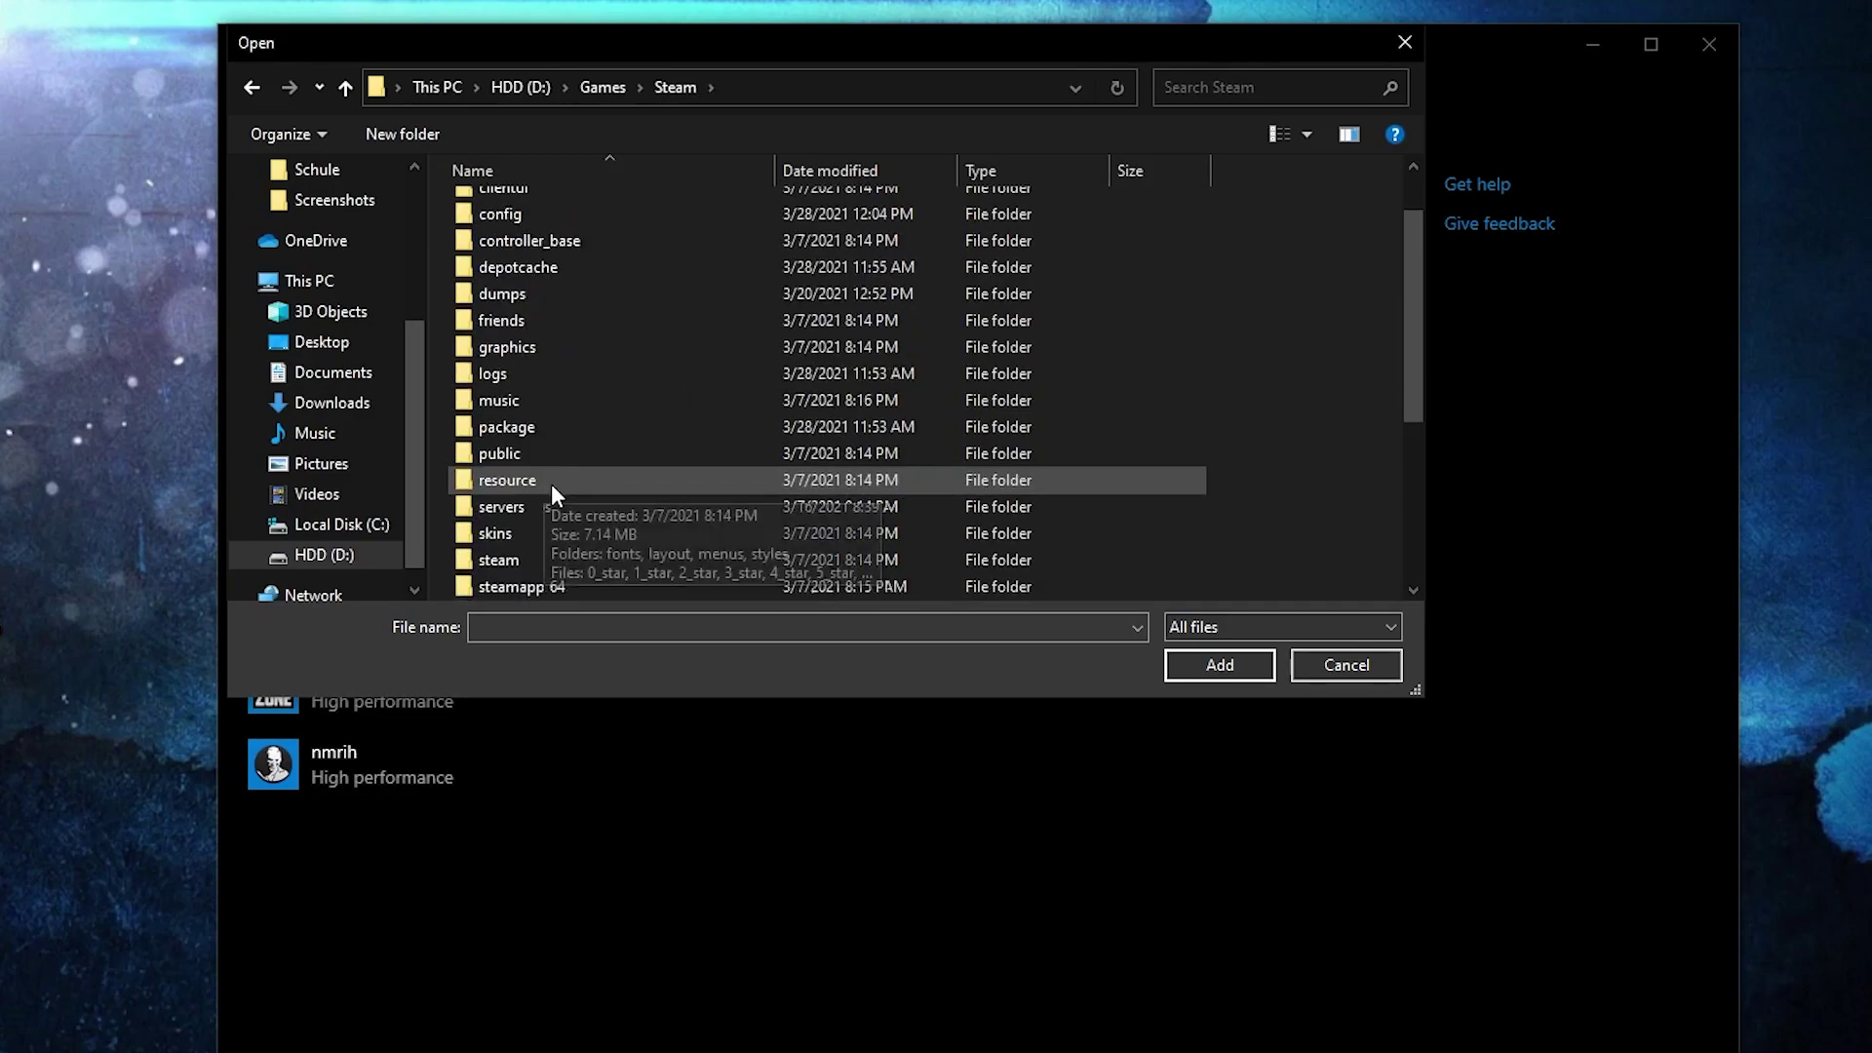
scroll(547, 502, "down", 1)
double_click(534, 507)
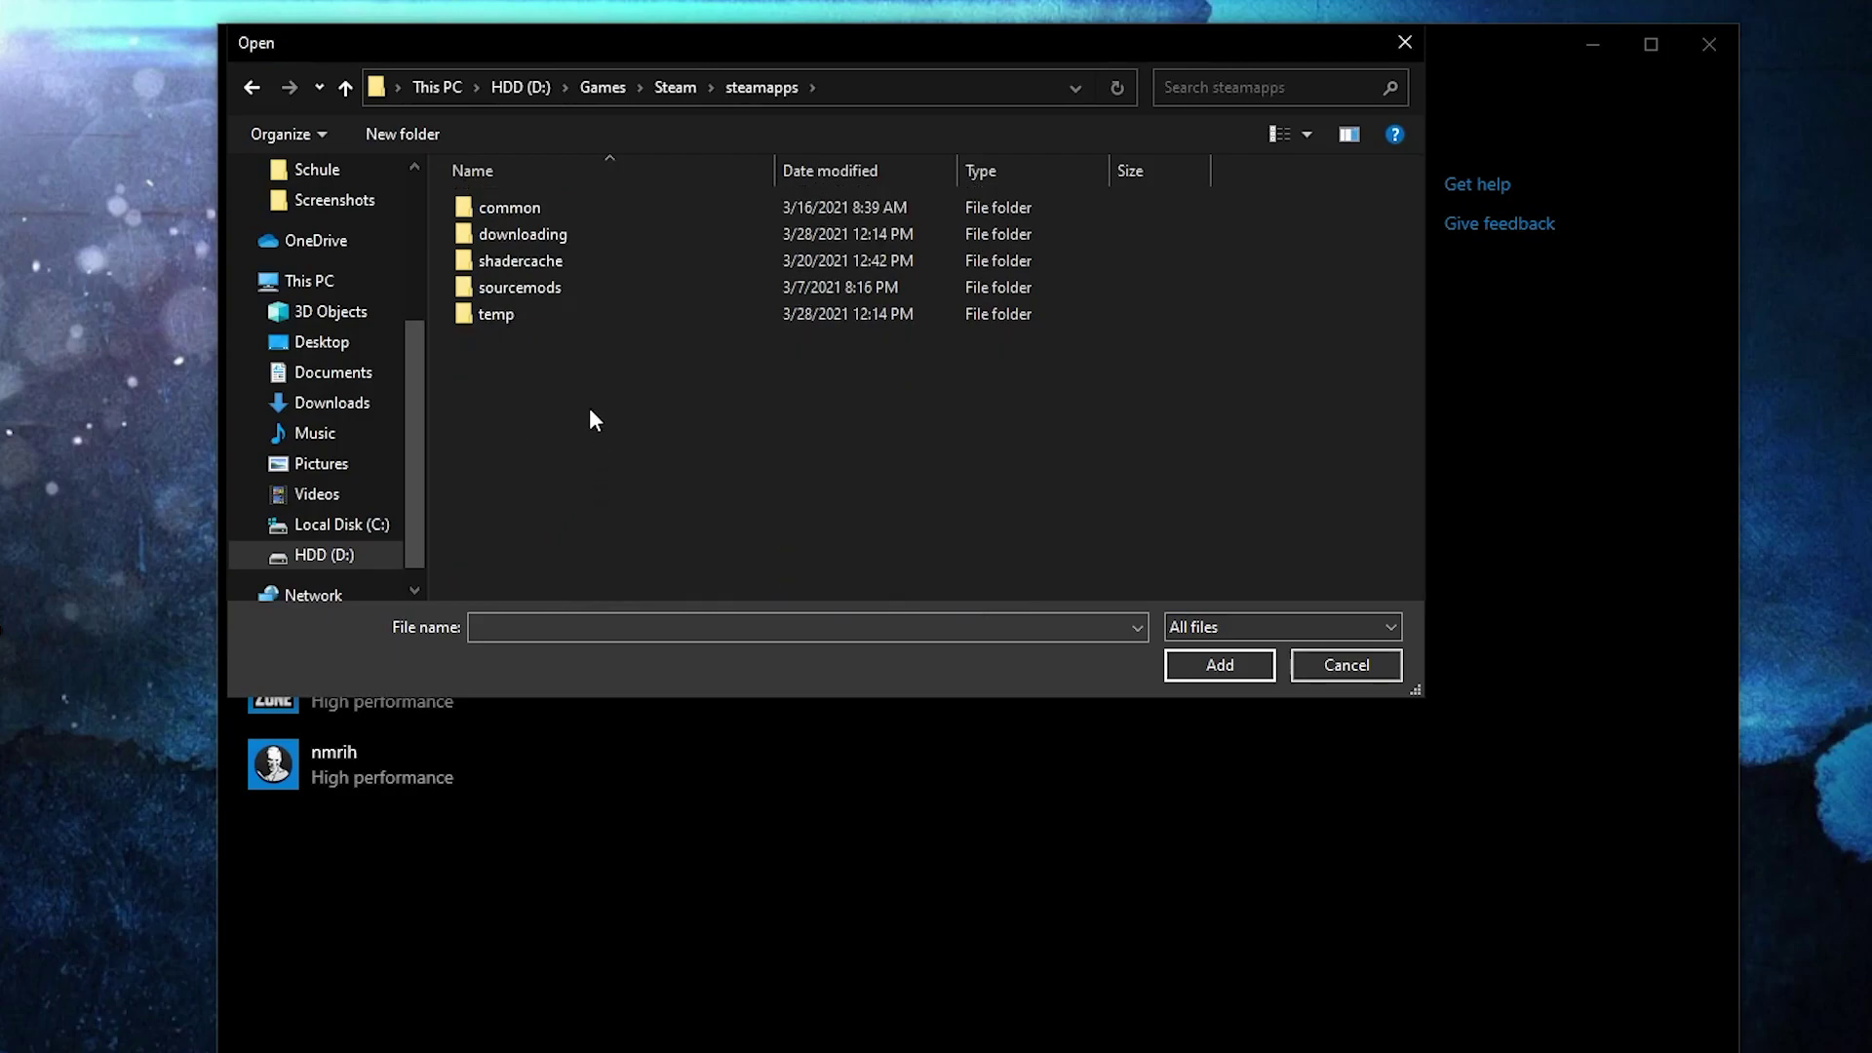
double_click(534, 211)
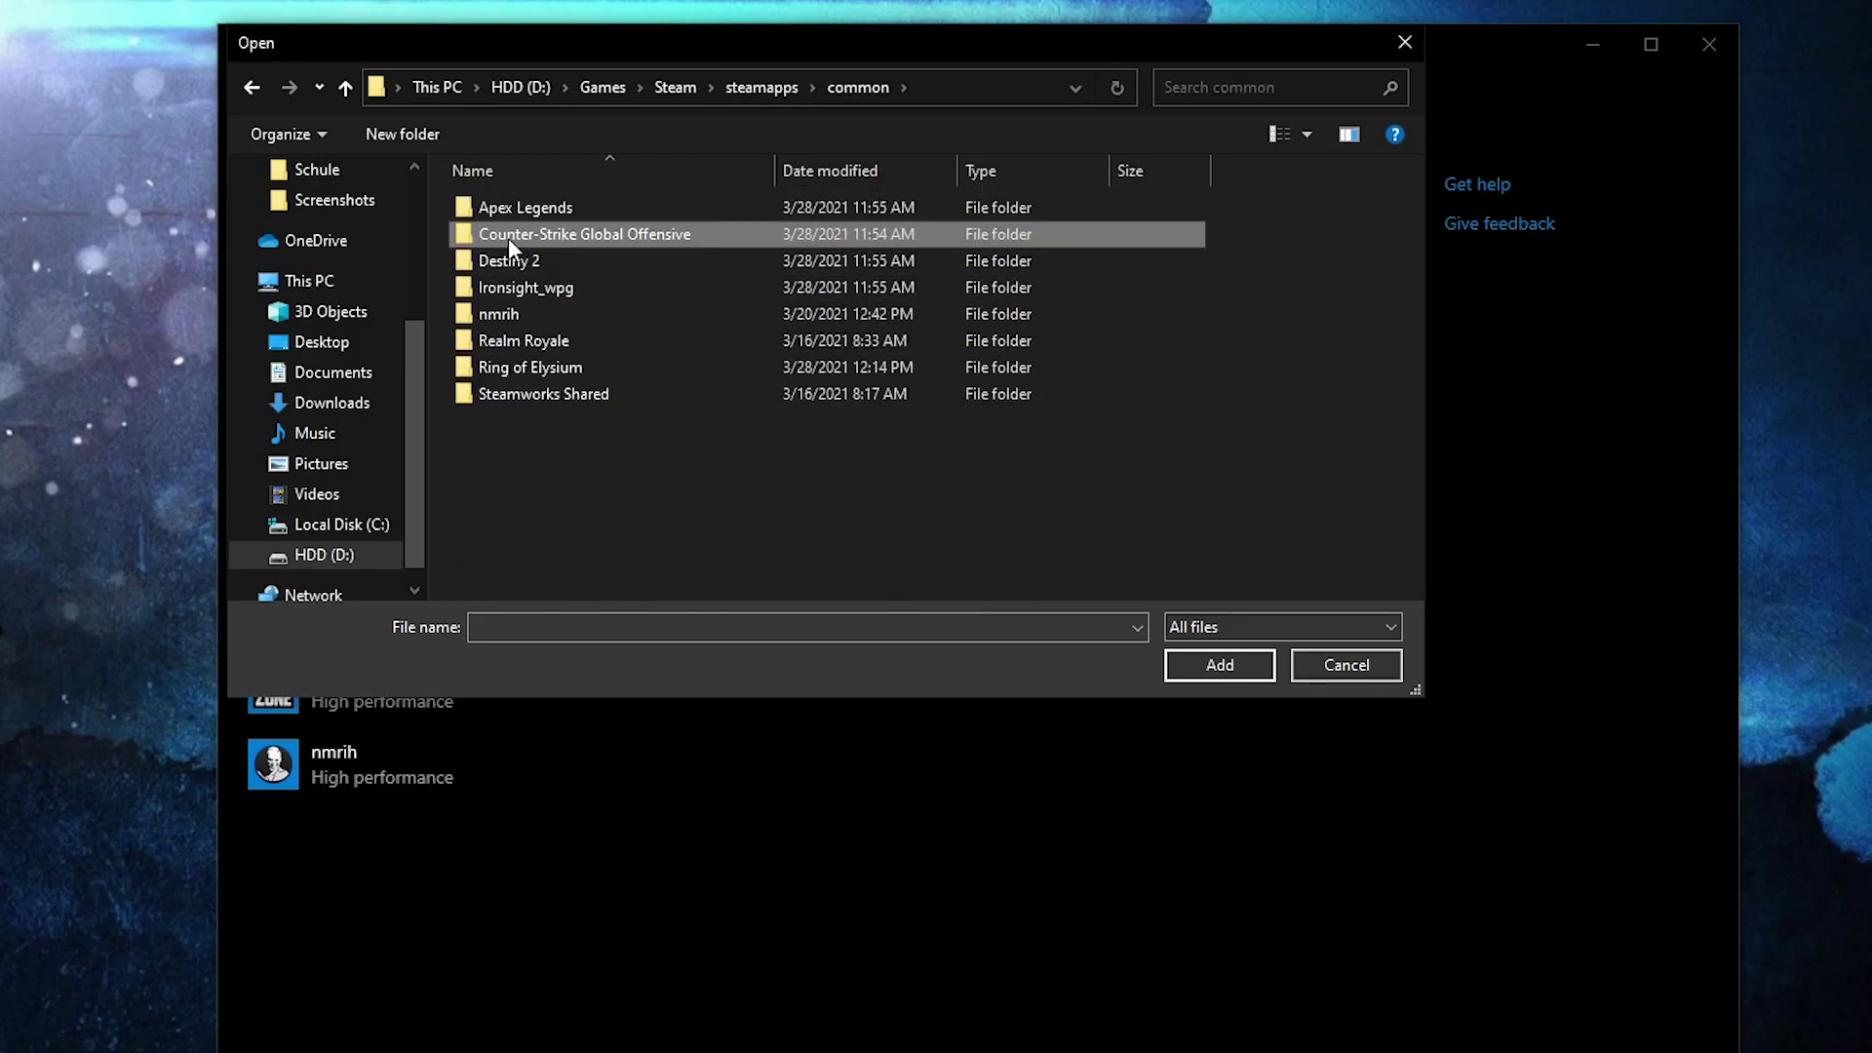
double_click(590, 236)
left_click(500, 340)
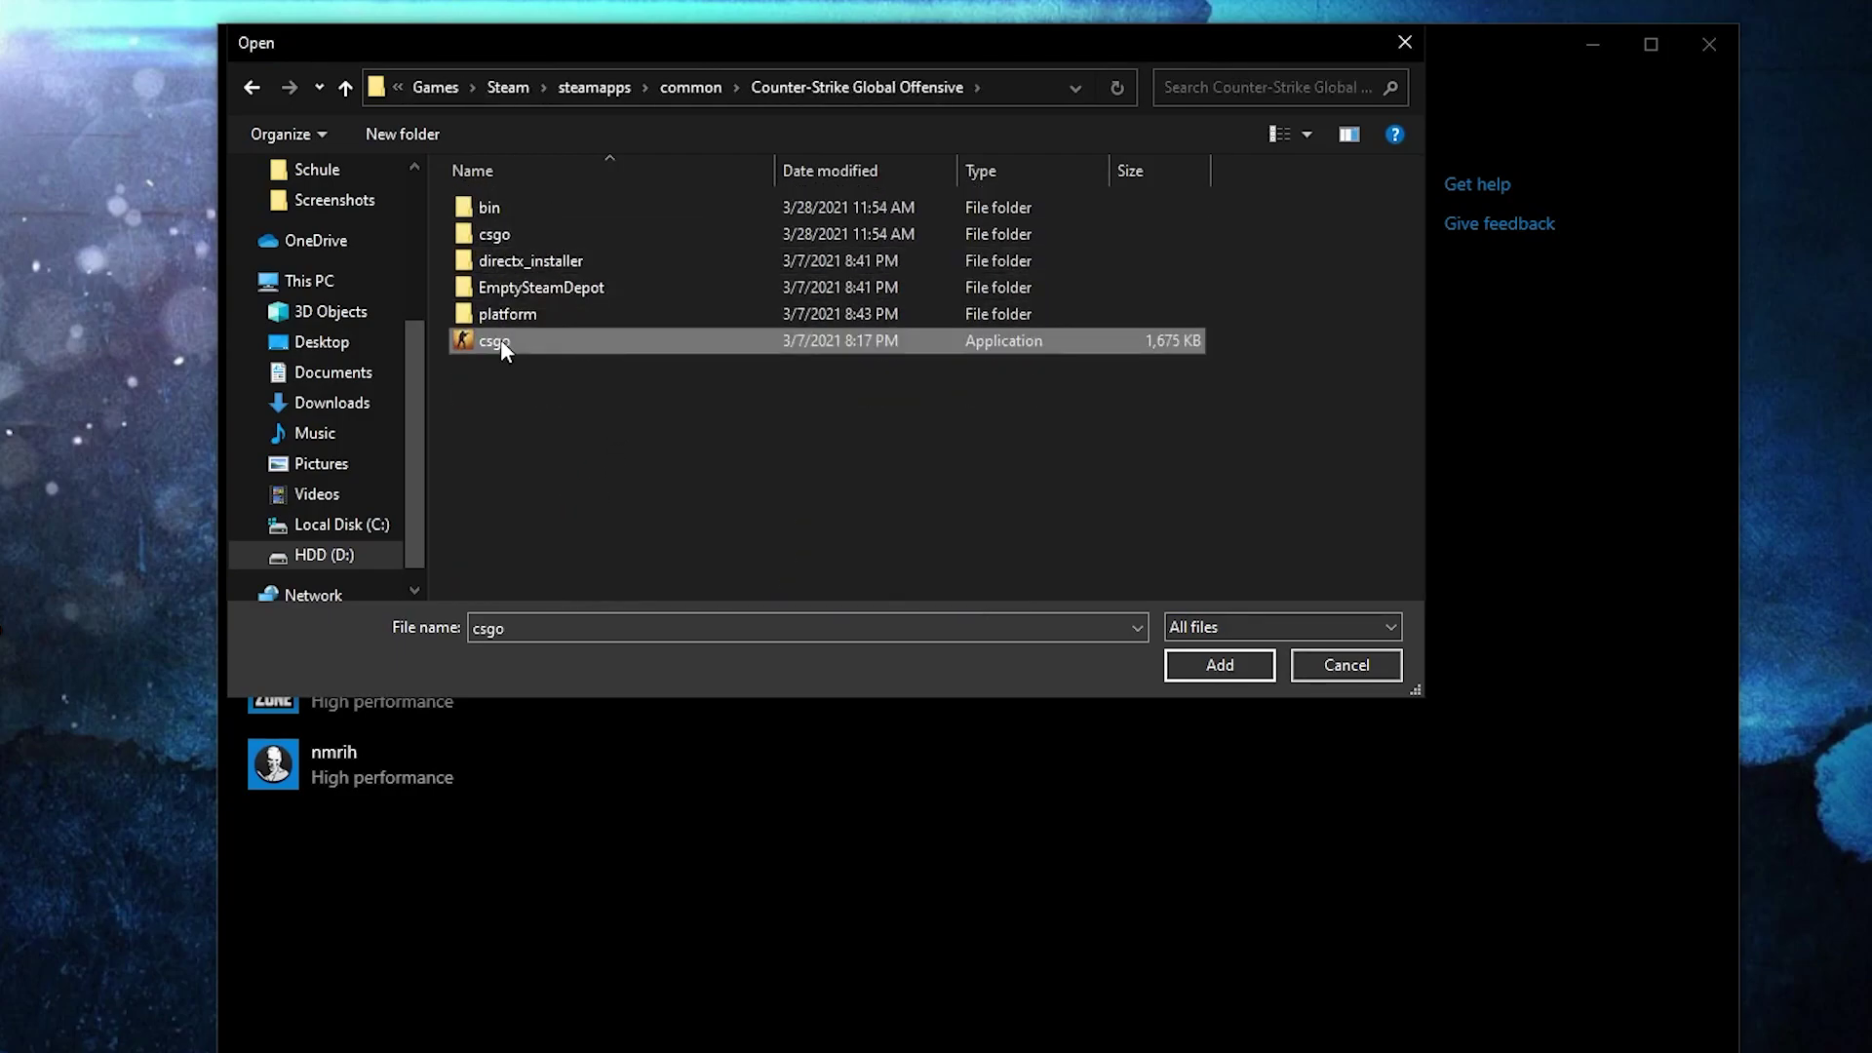
Step: Tick Disable fullscreen optimizations in csgo's Compatibility properties
right_click(548, 338)
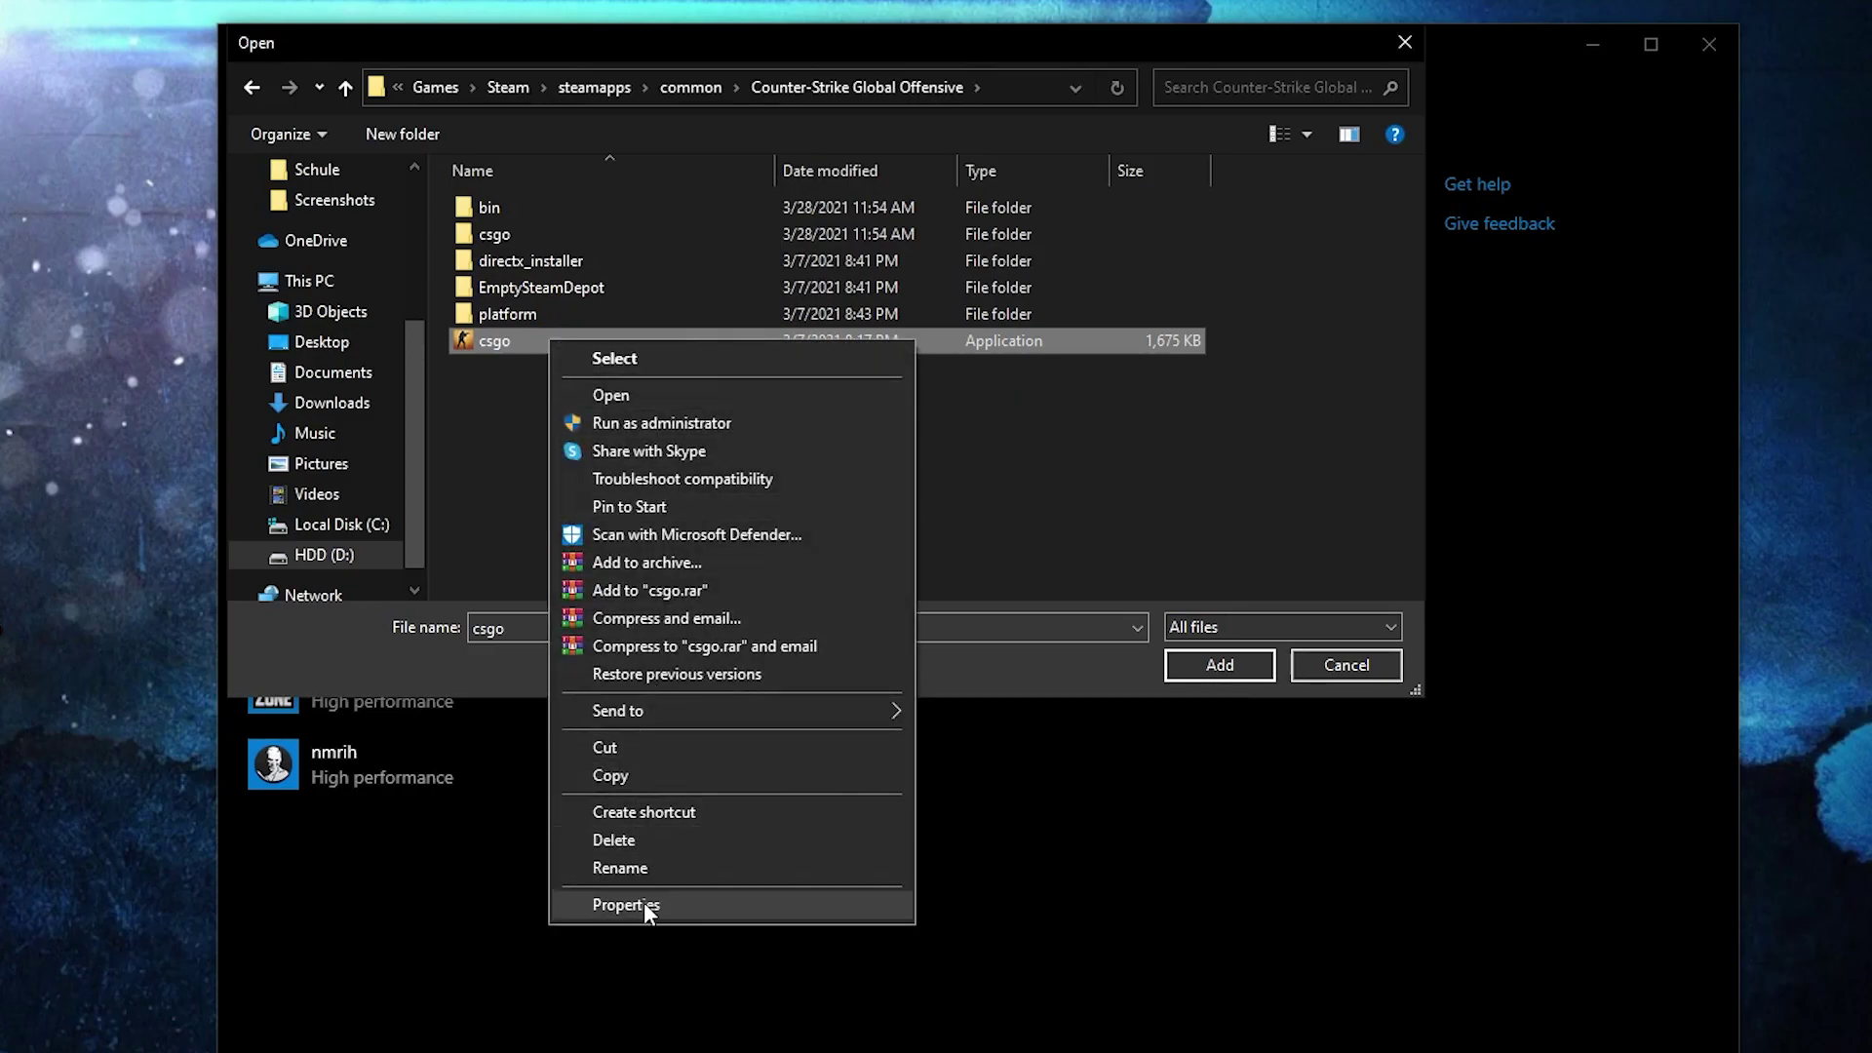
left_click(605, 905)
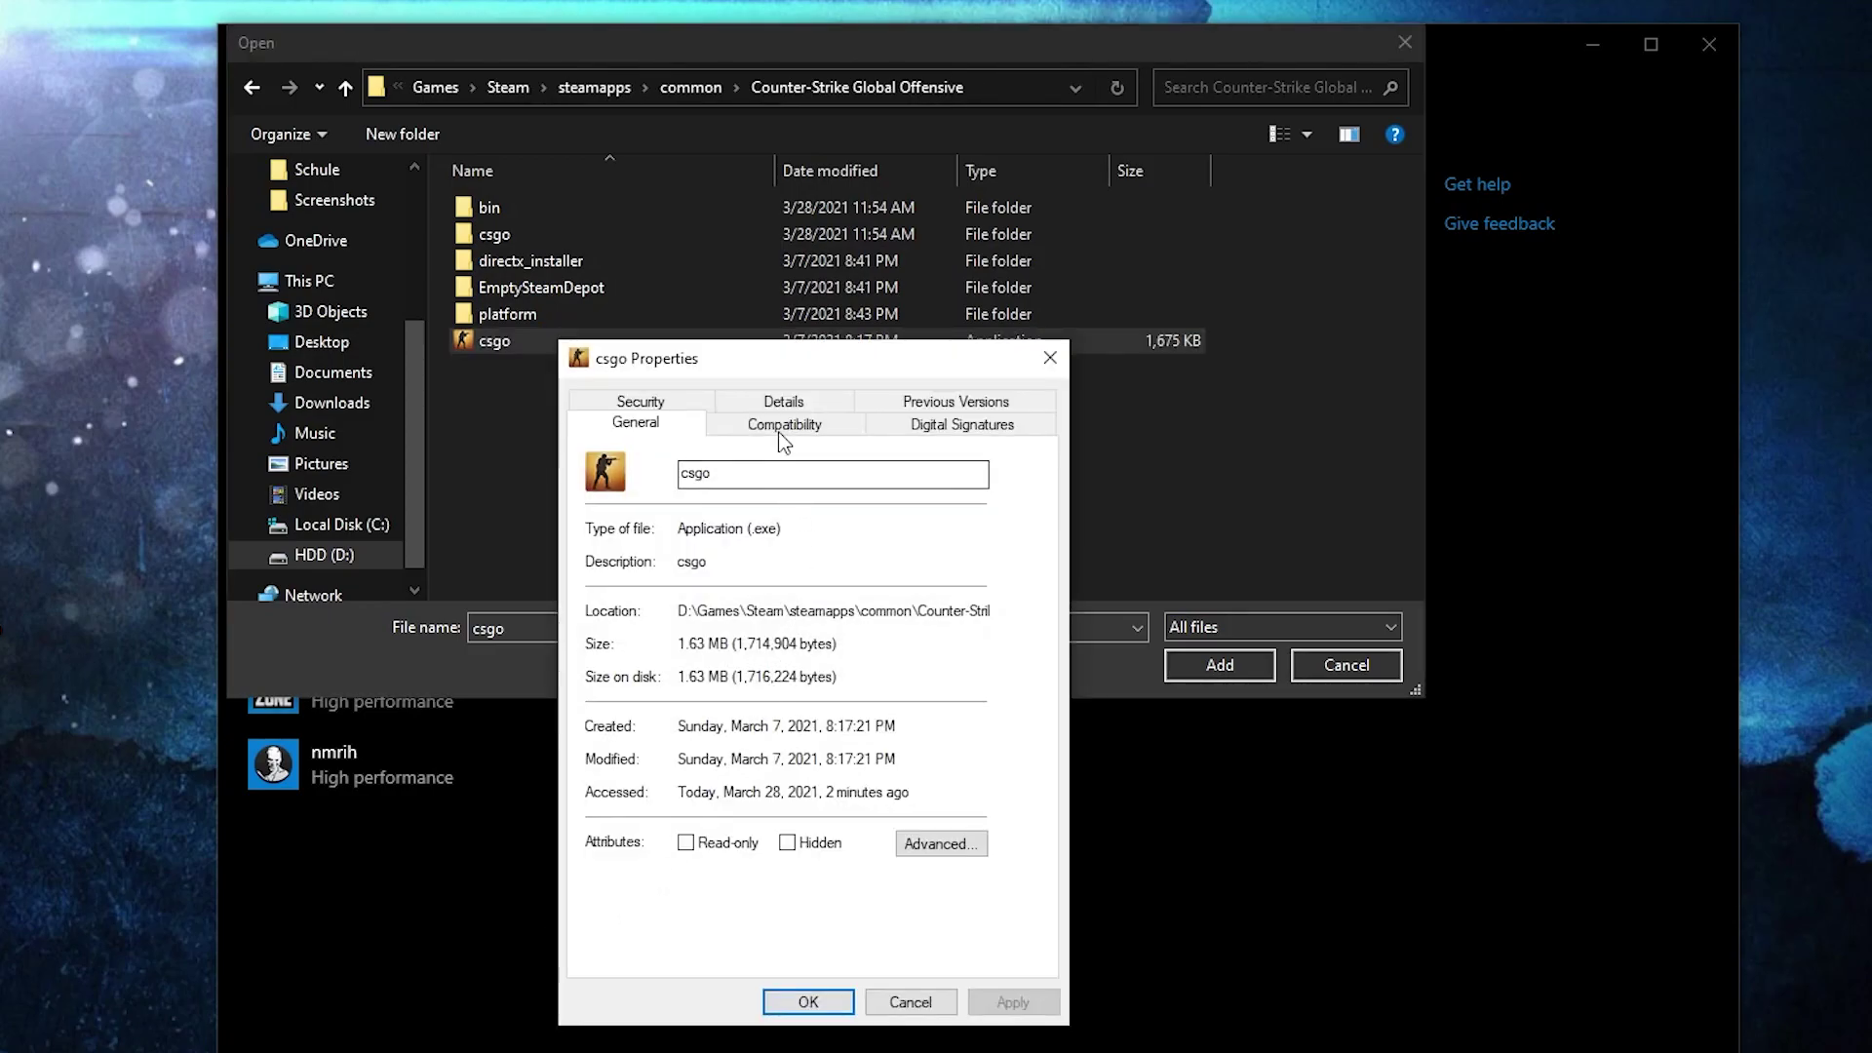
left_click(778, 427)
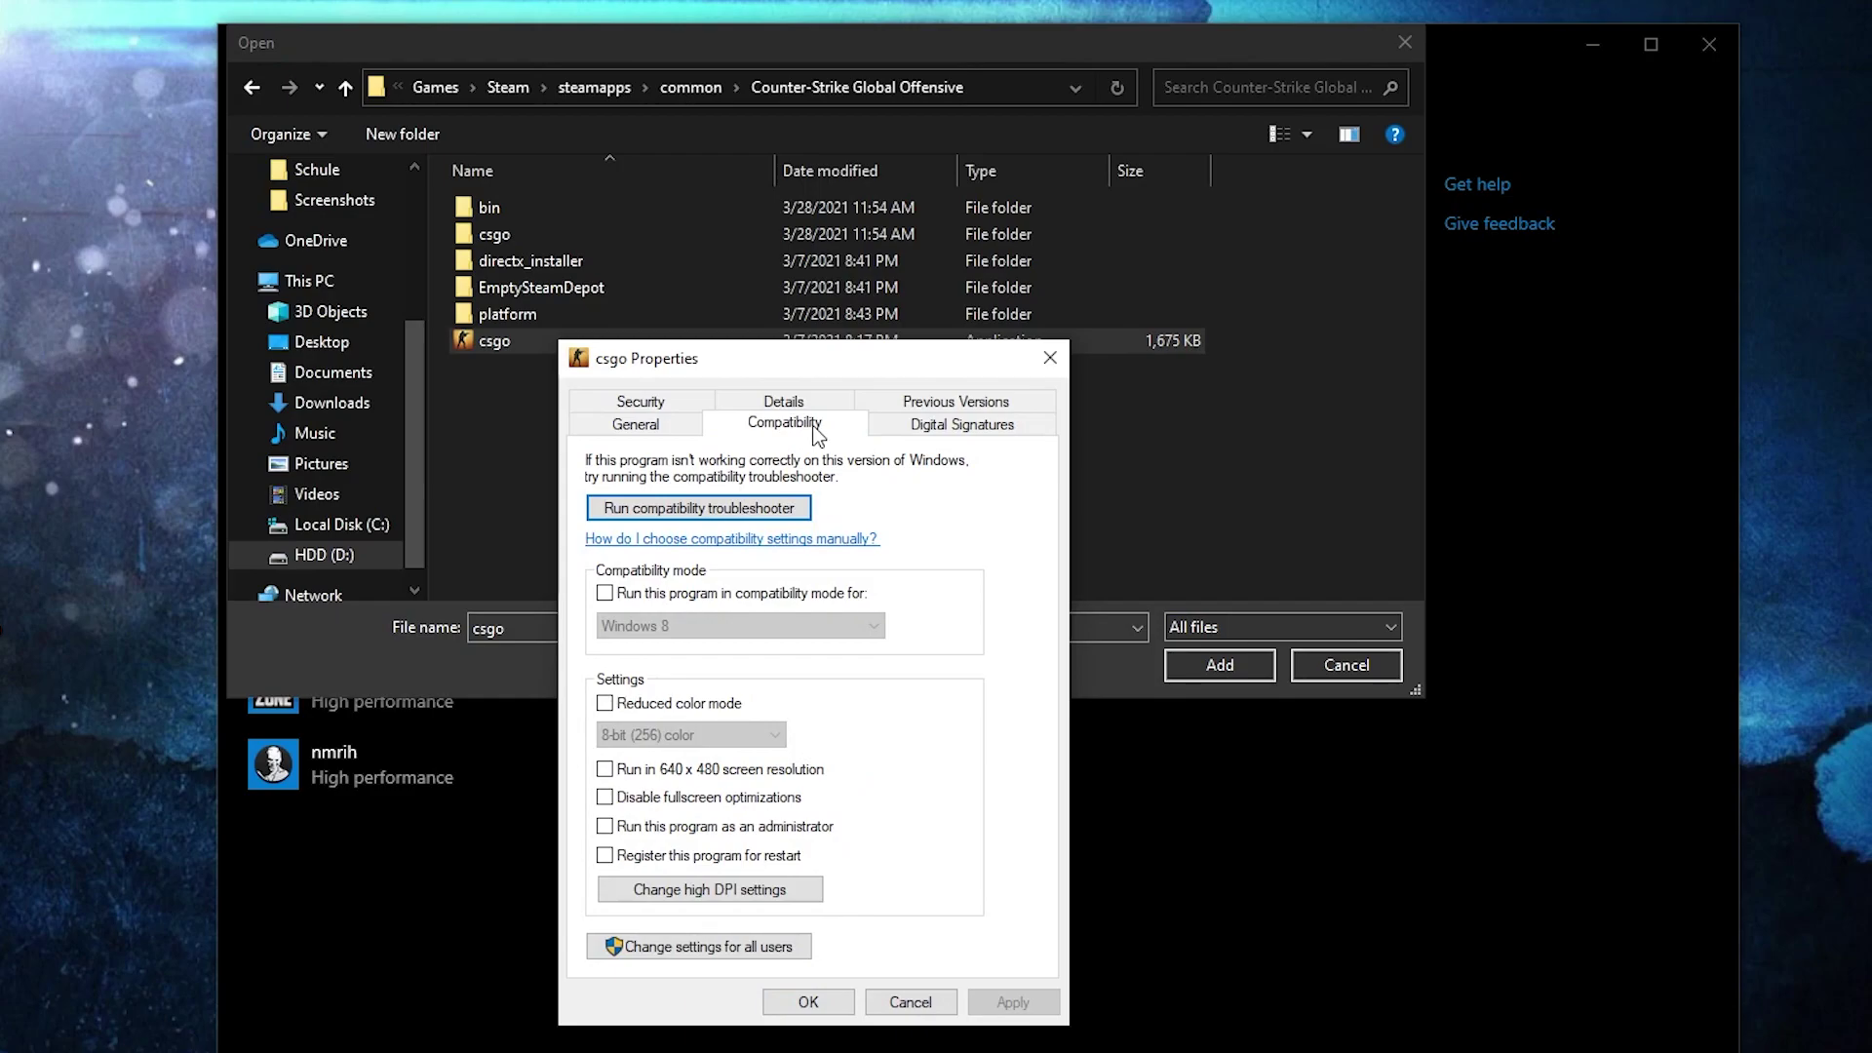
left_click(606, 798)
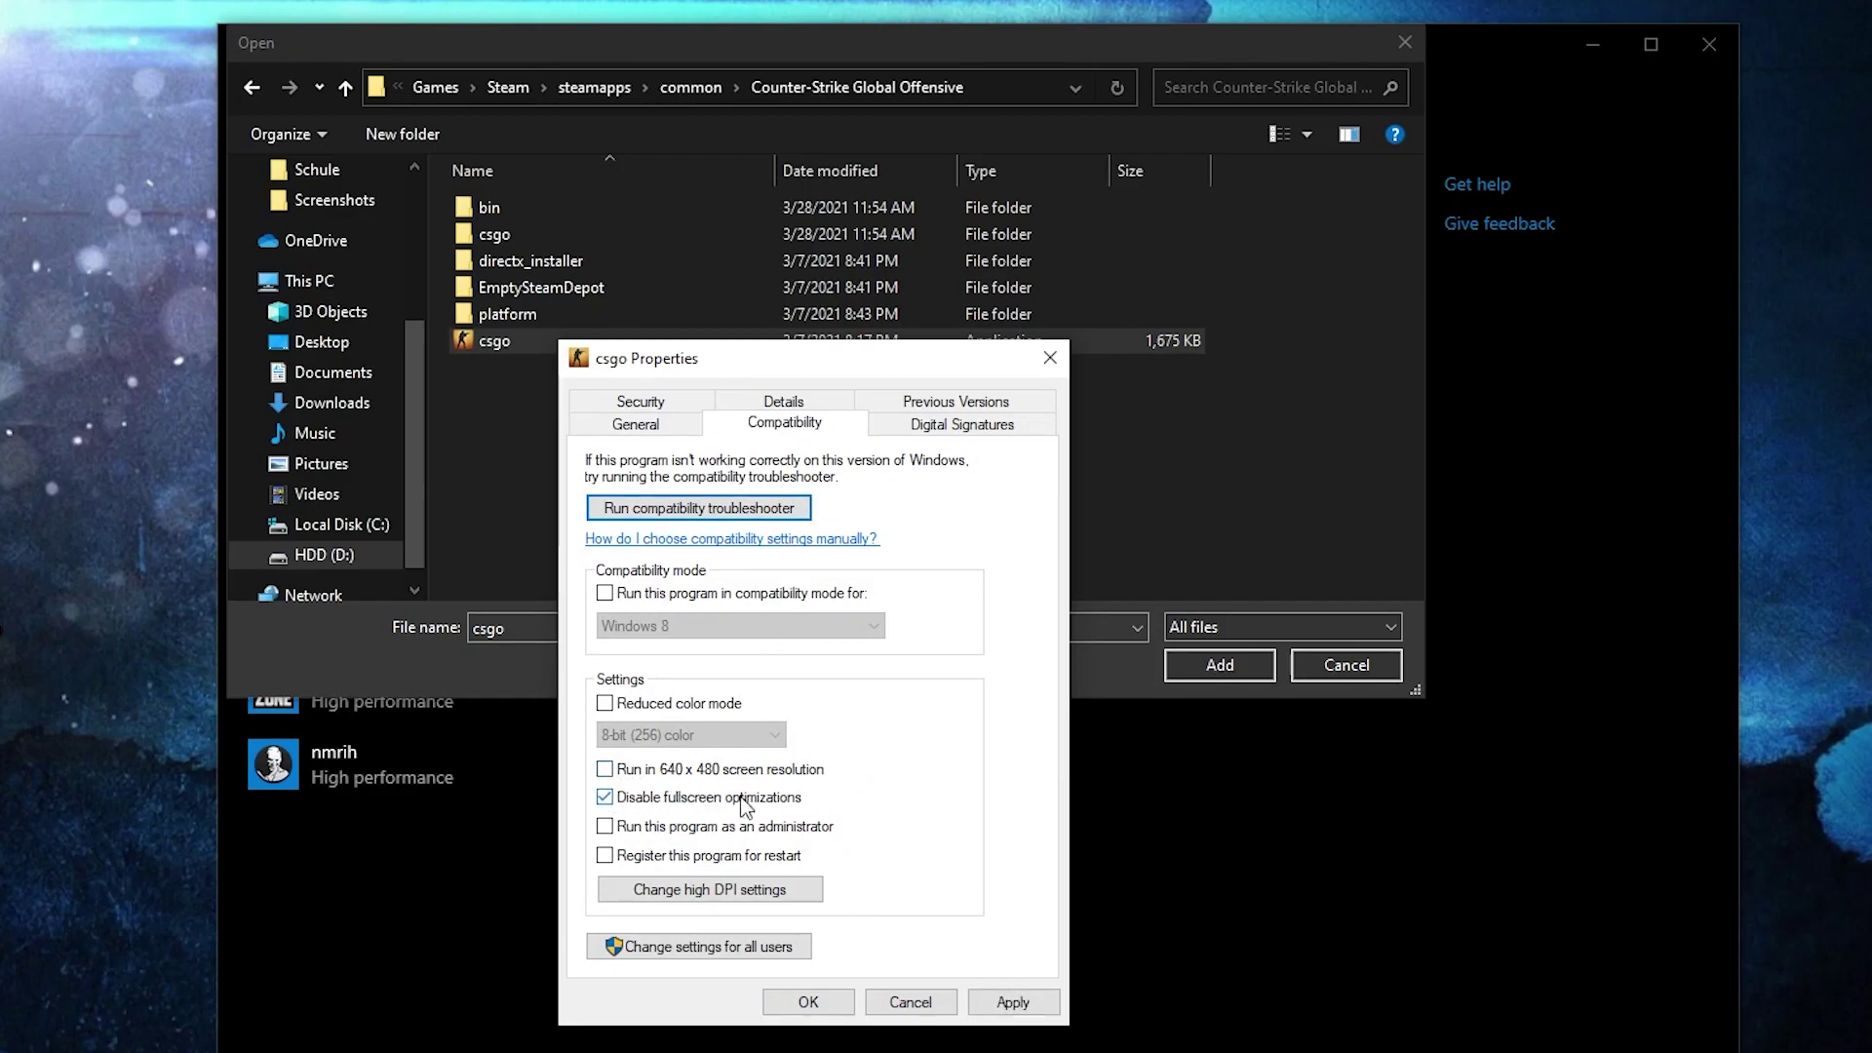
Step: Override high-DPI scaling for csgo, then apply and close the properties
left_click(667, 890)
left_click(678, 846)
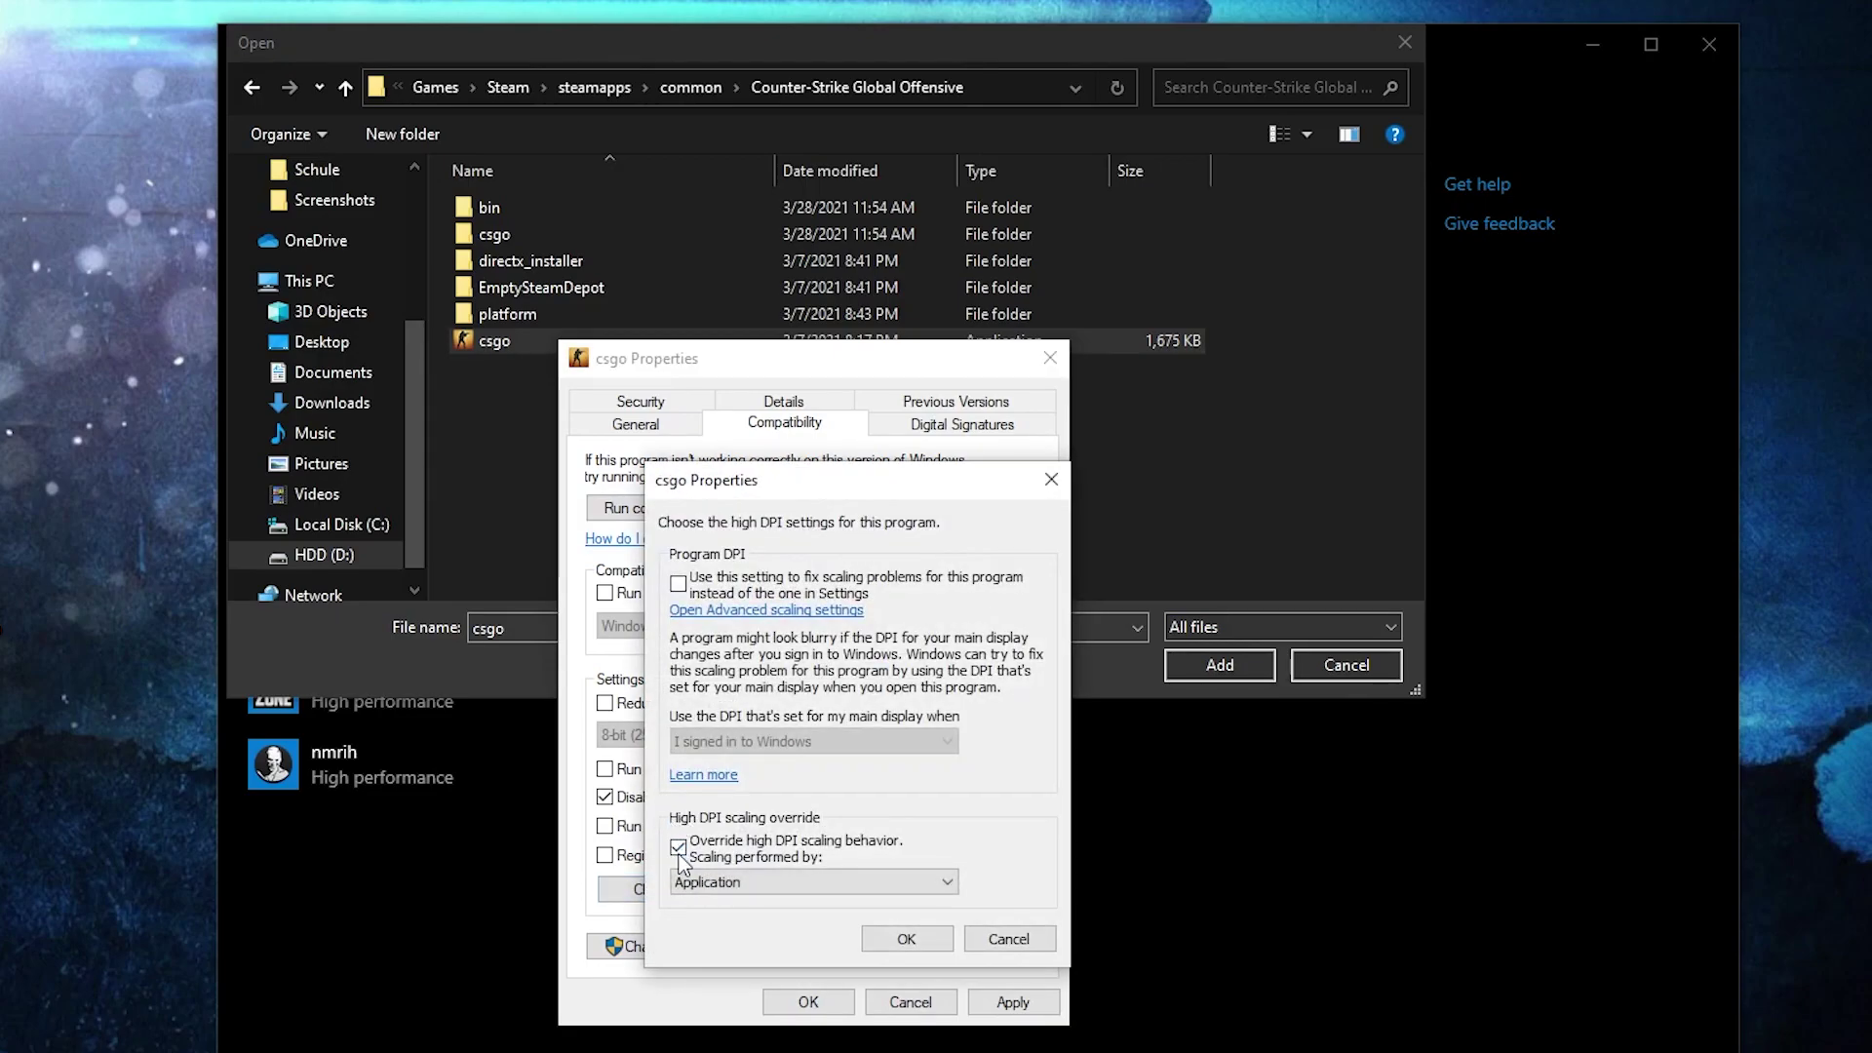
left_click(910, 939)
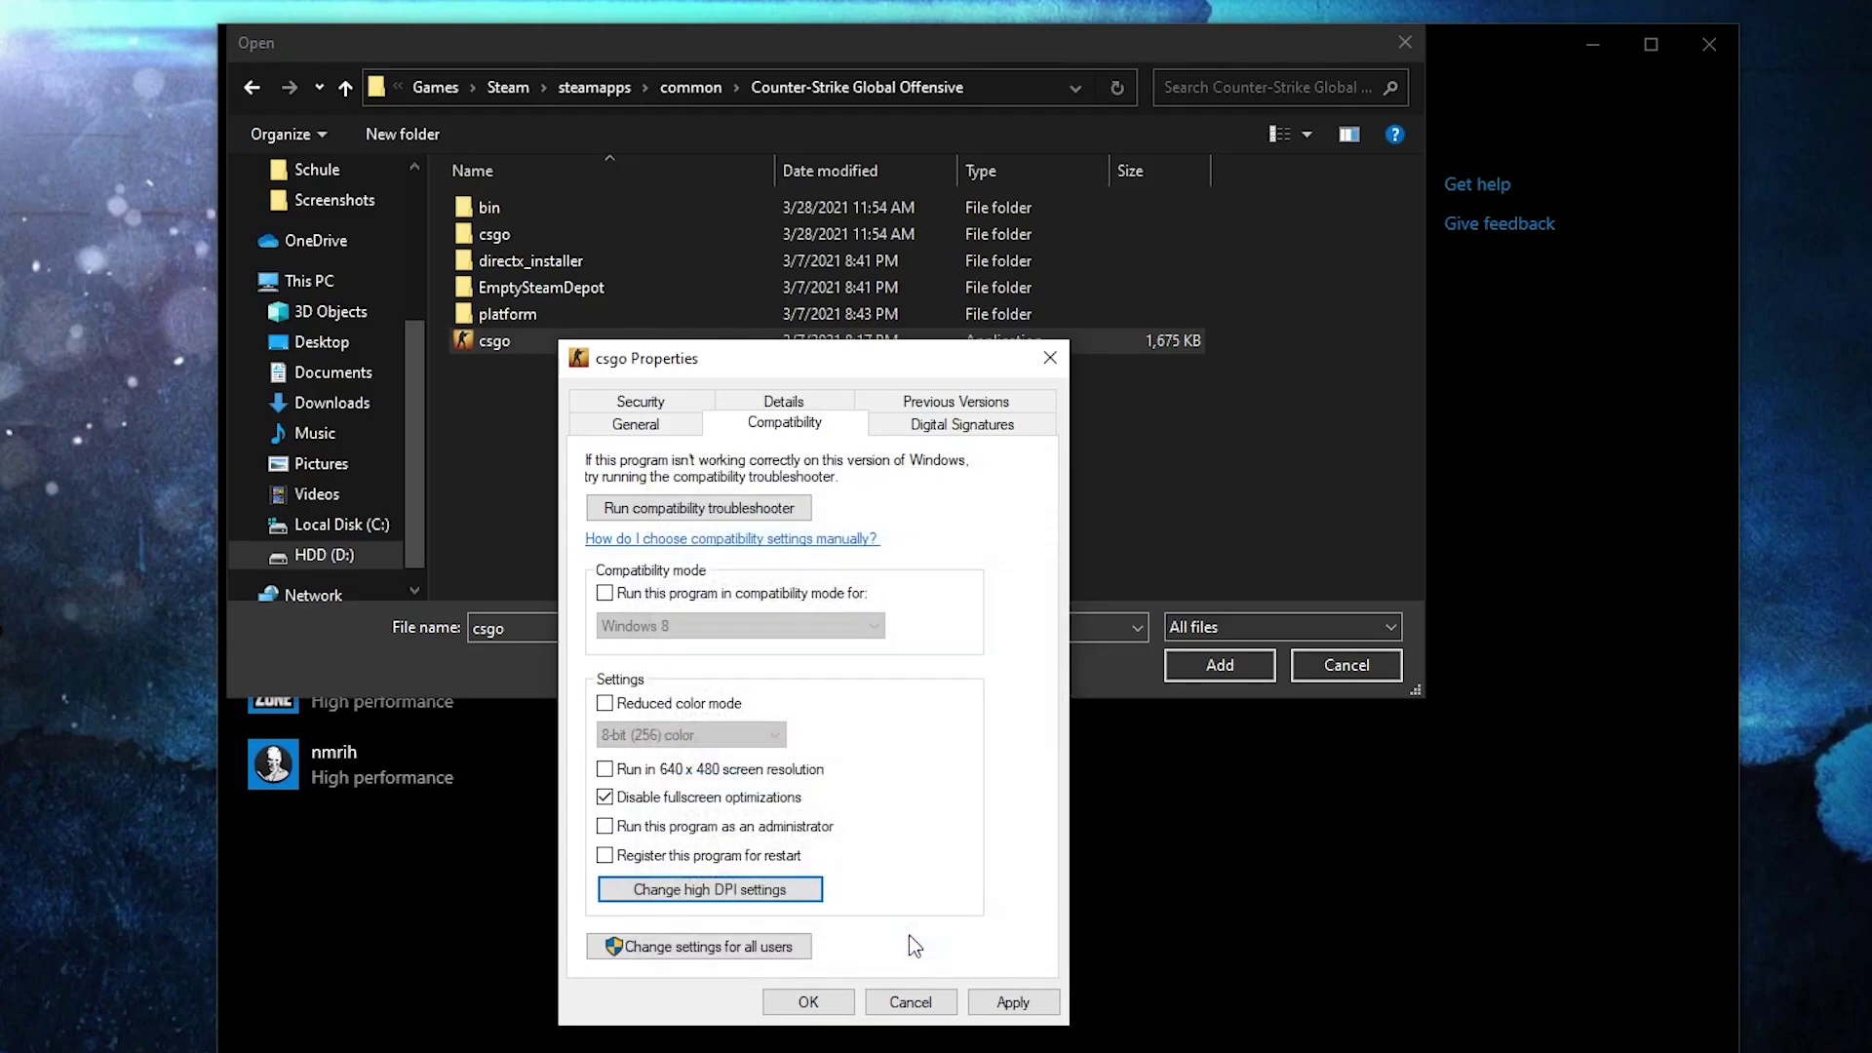
left_click(1010, 1004)
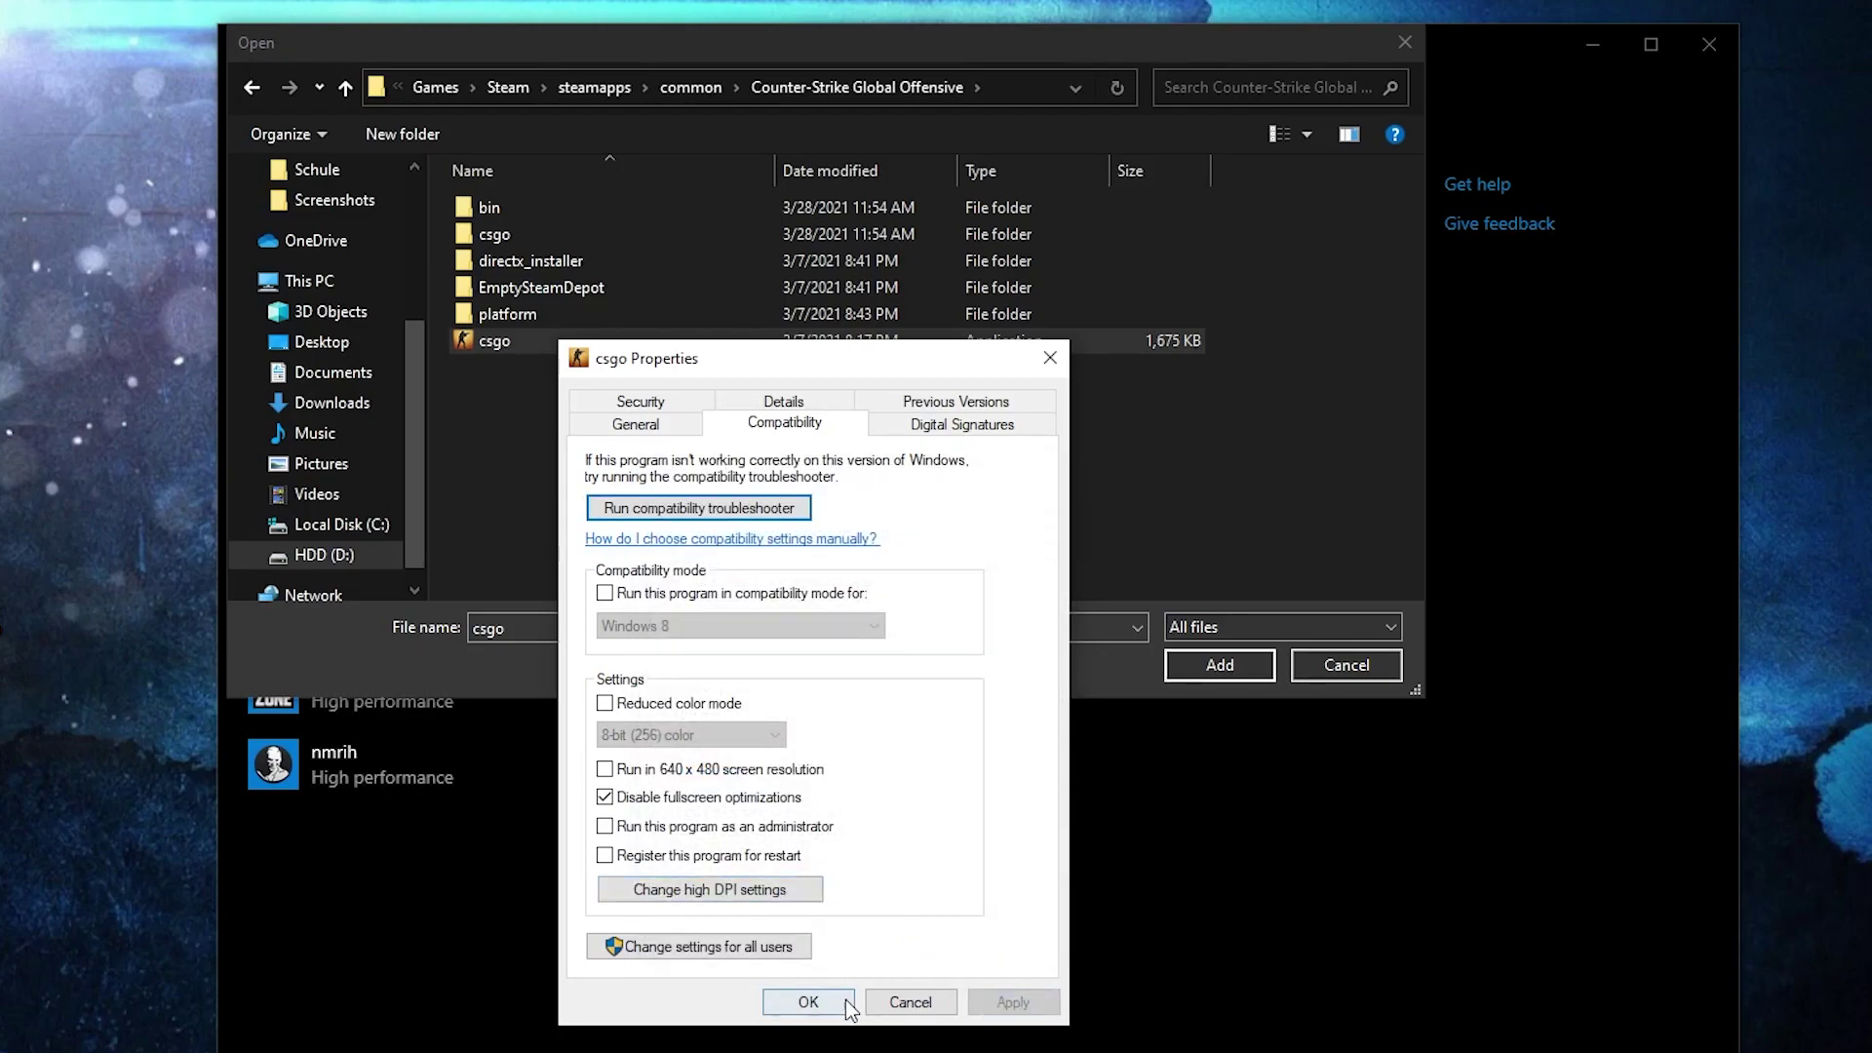
left_click(808, 1002)
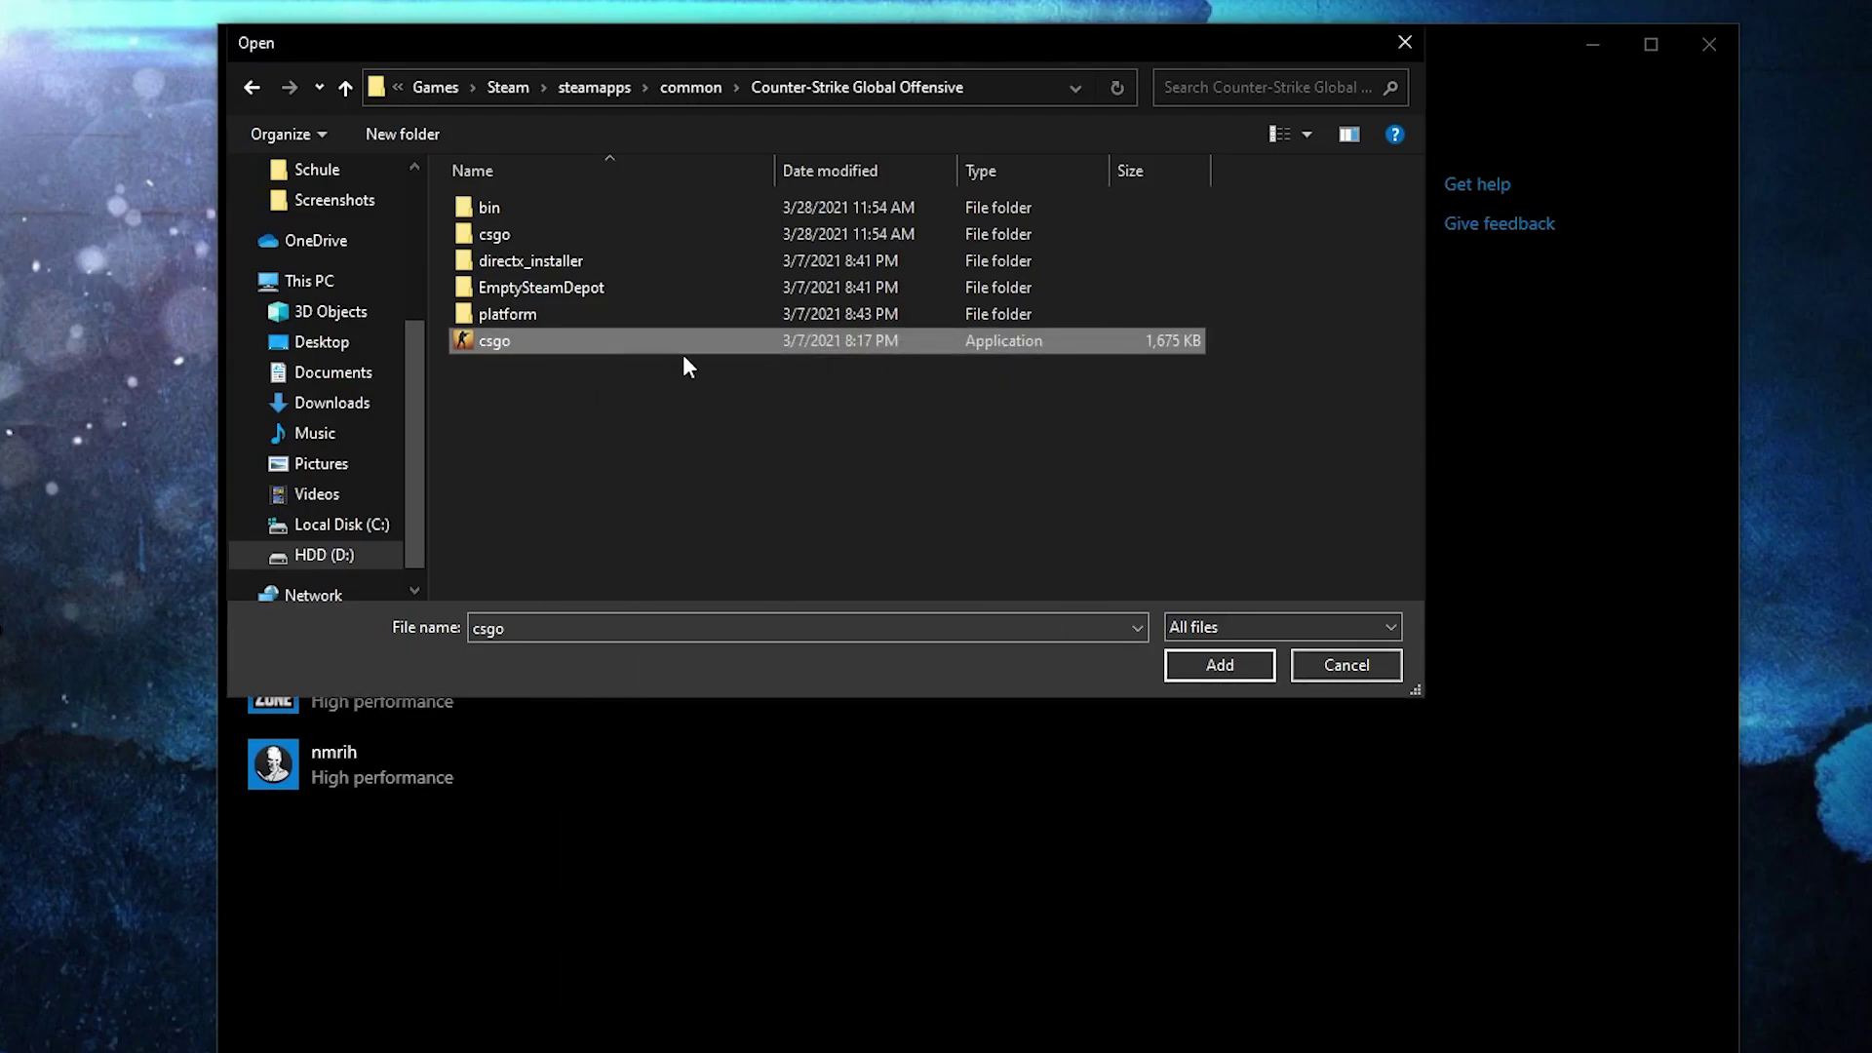
Step: Add csgo to Graphics settings and save its preference as High performance
left_click(1221, 666)
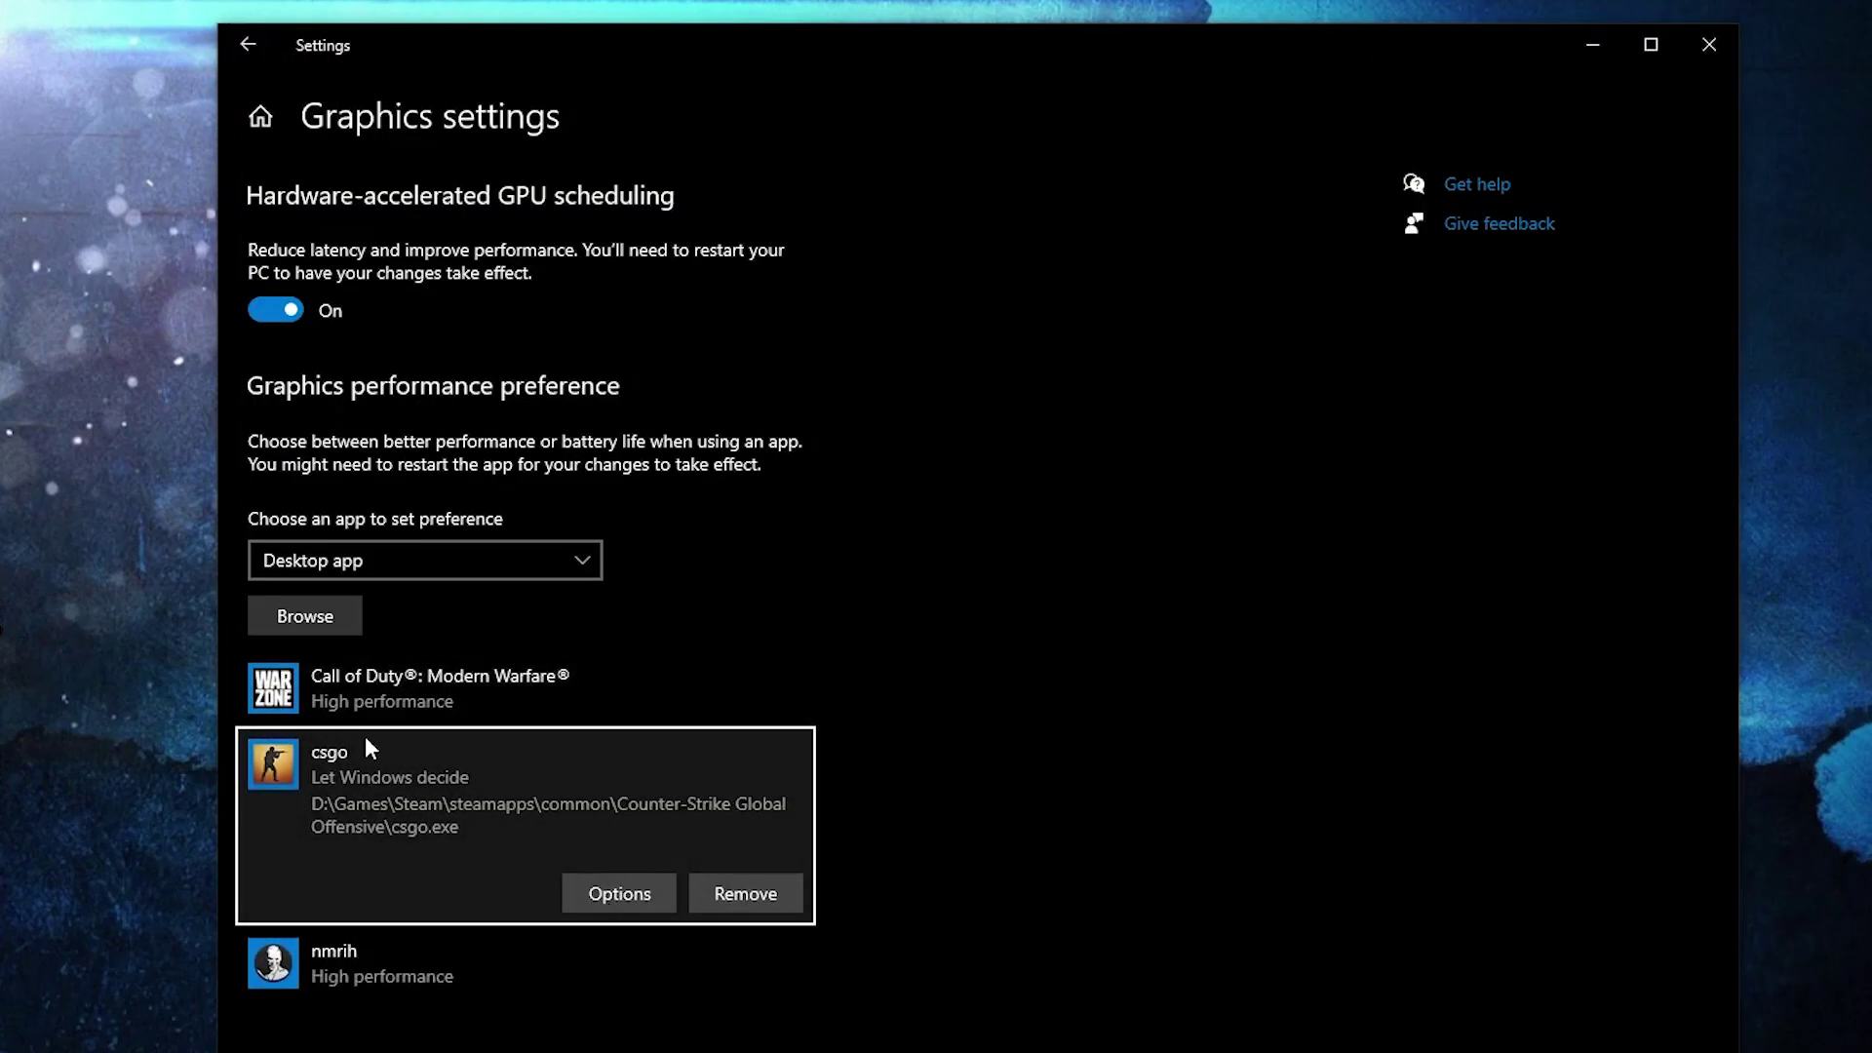
left_click(624, 894)
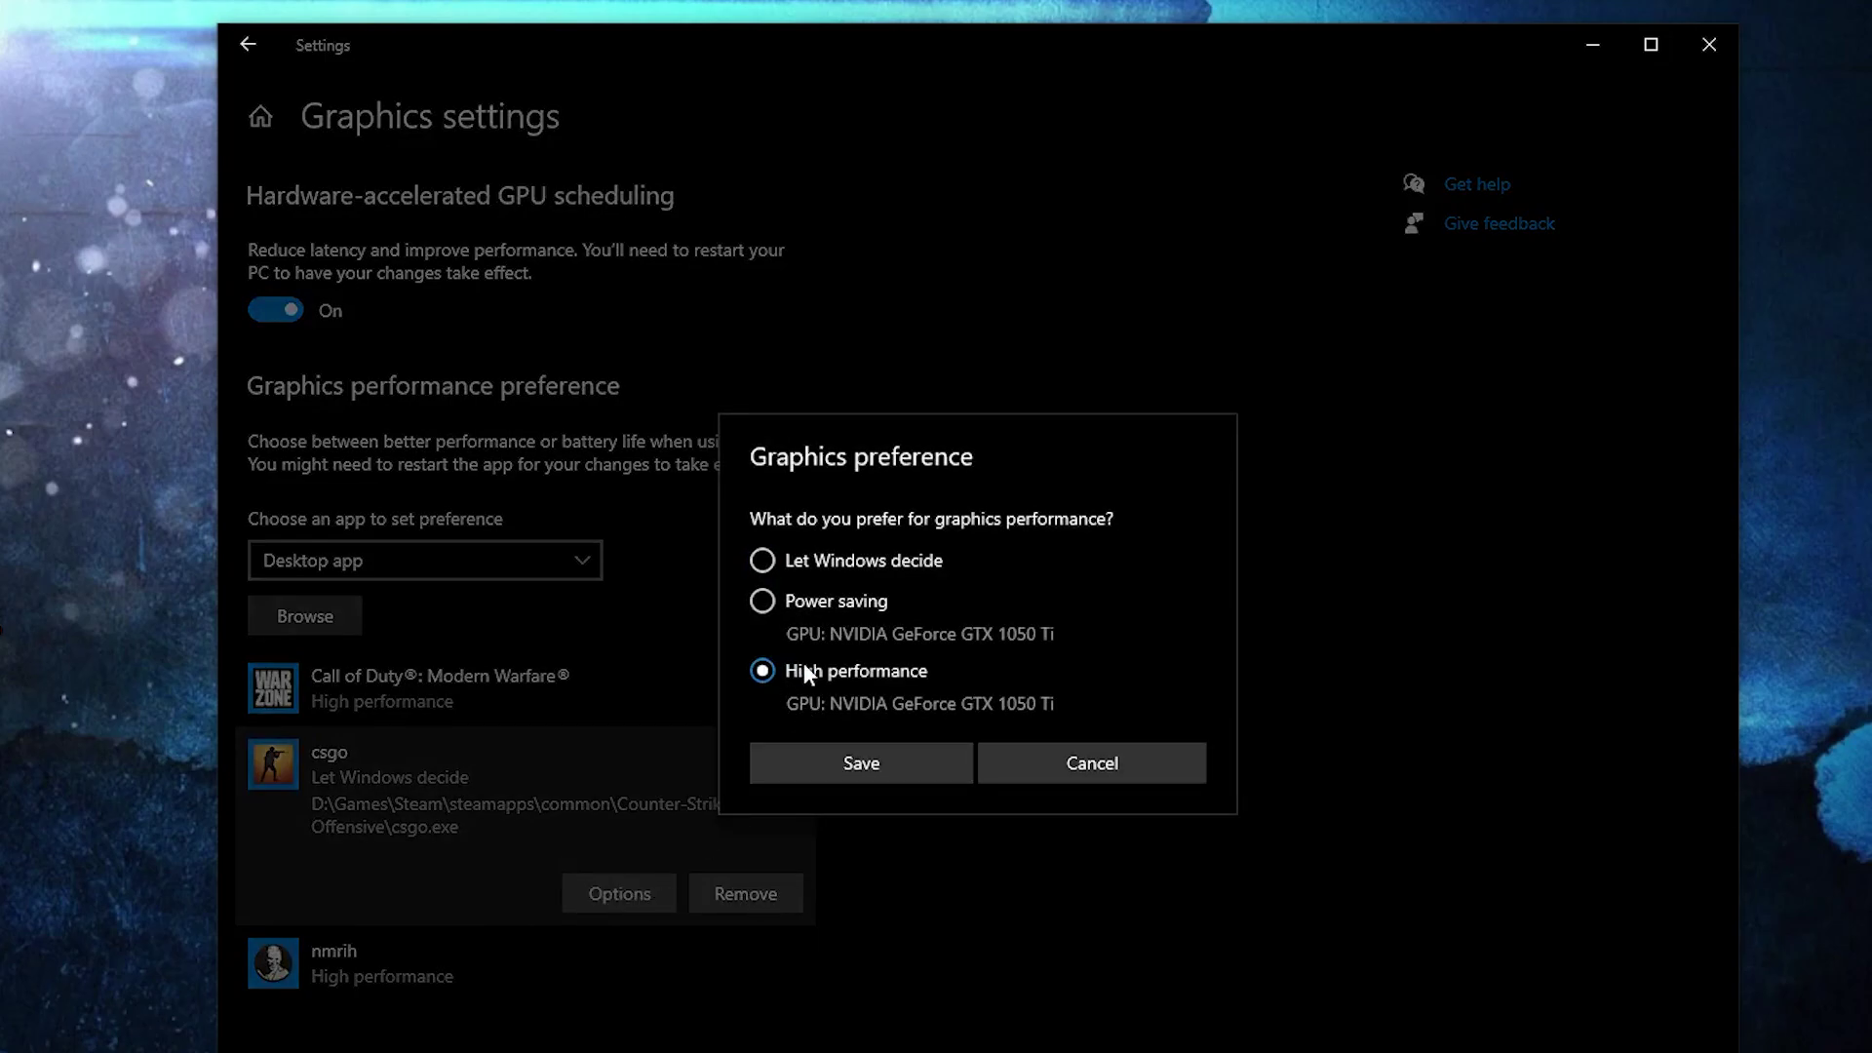
left_click(871, 759)
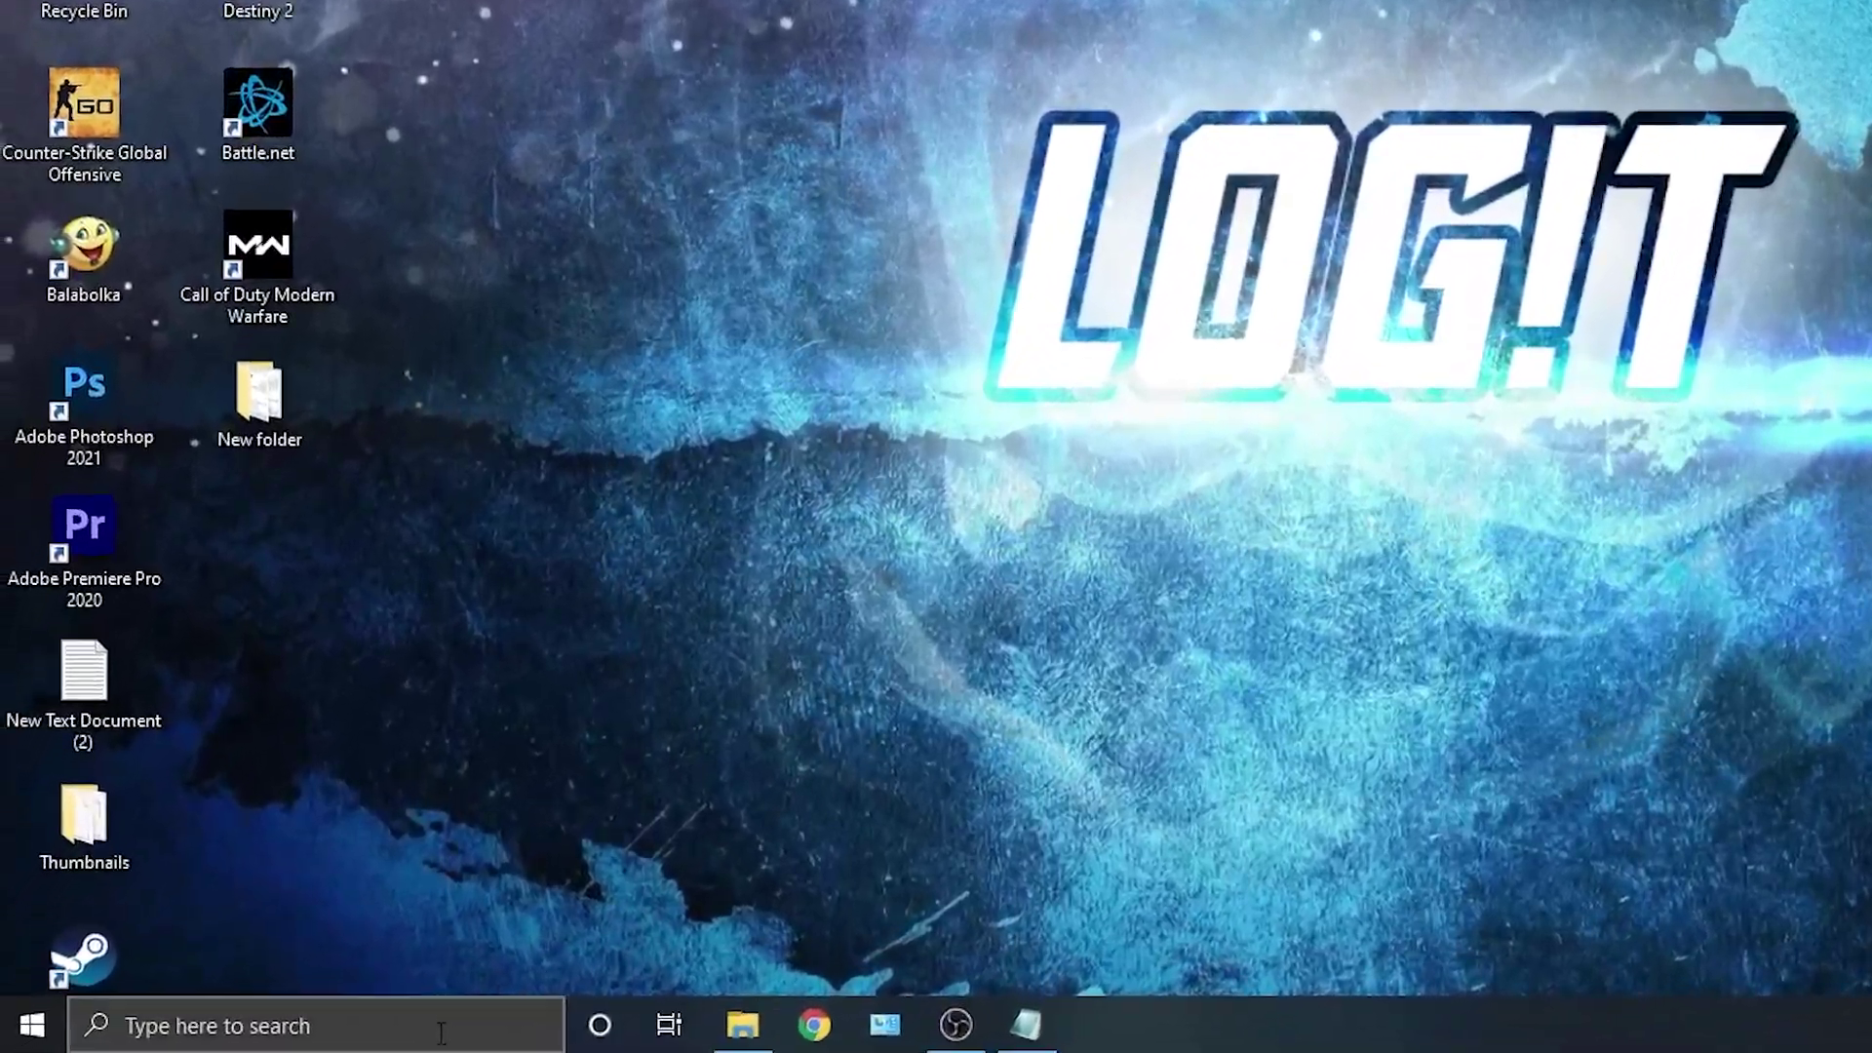
Step: Launch Command Prompt as administrator and move its window lower on screen
left_click(446, 1033)
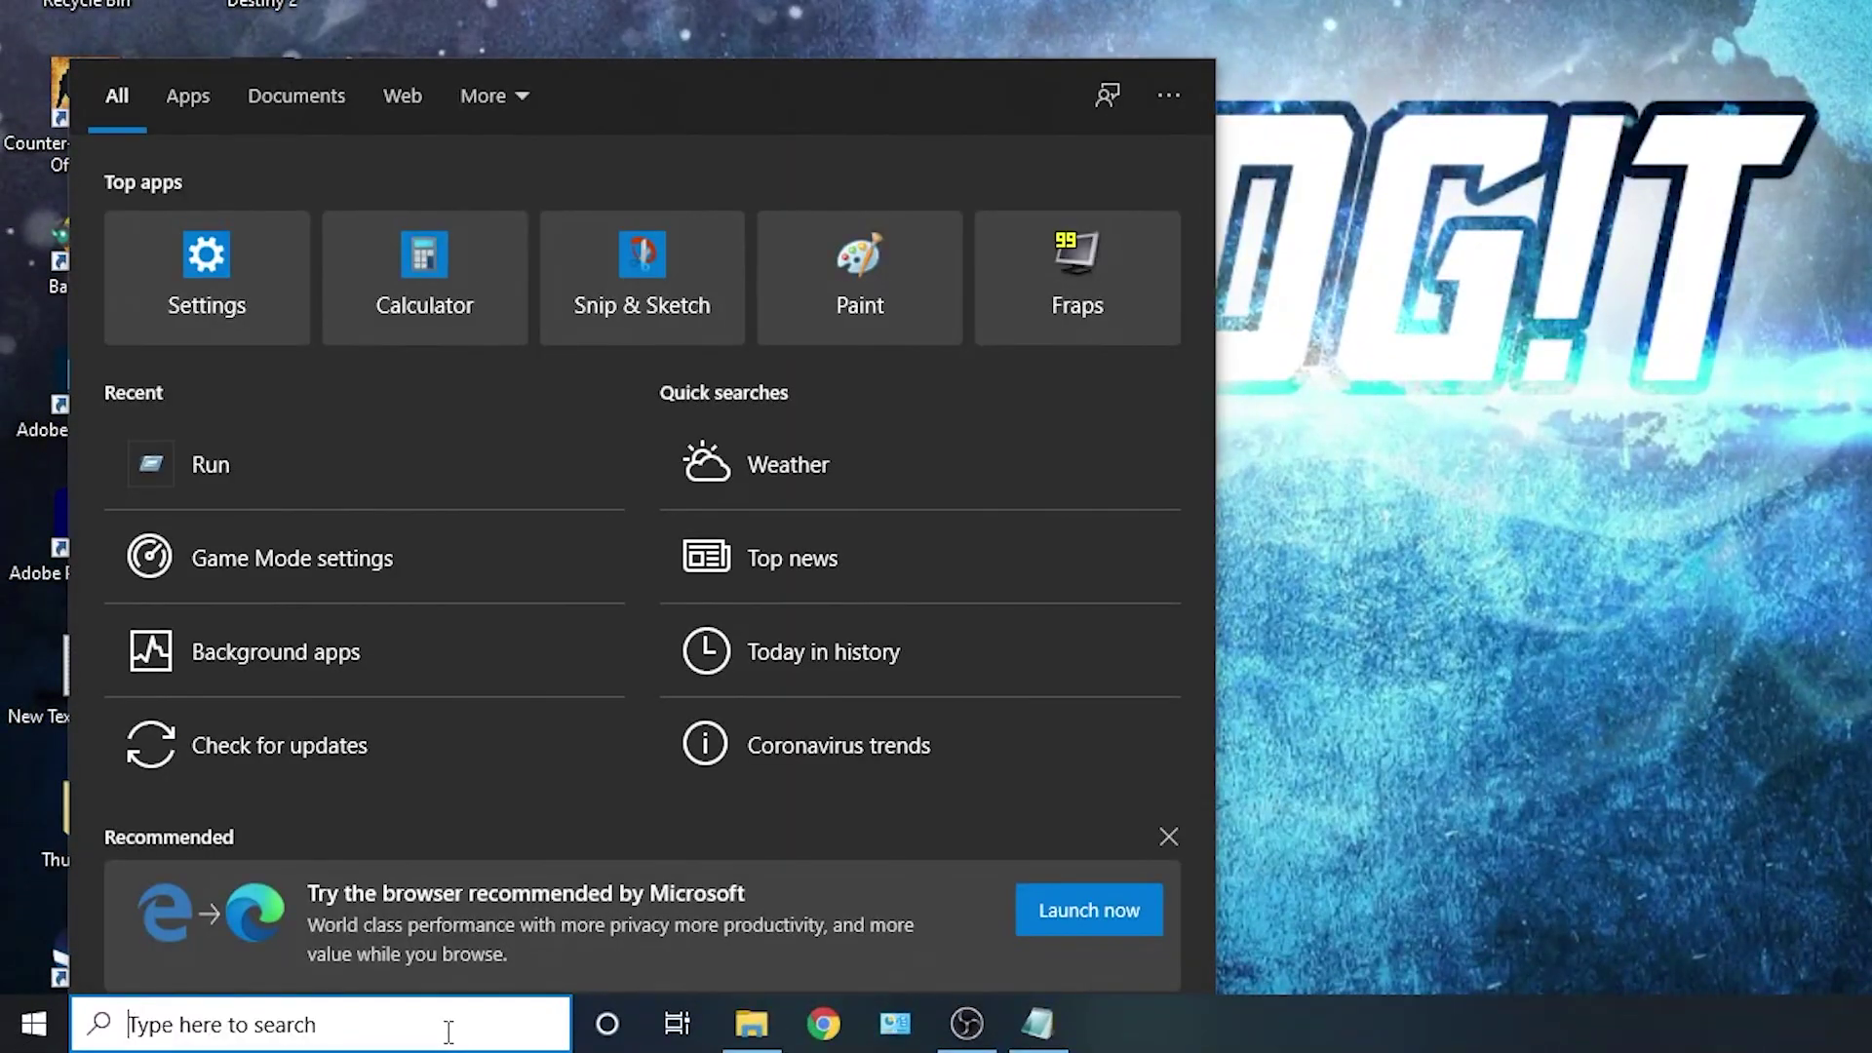
type("cmd")
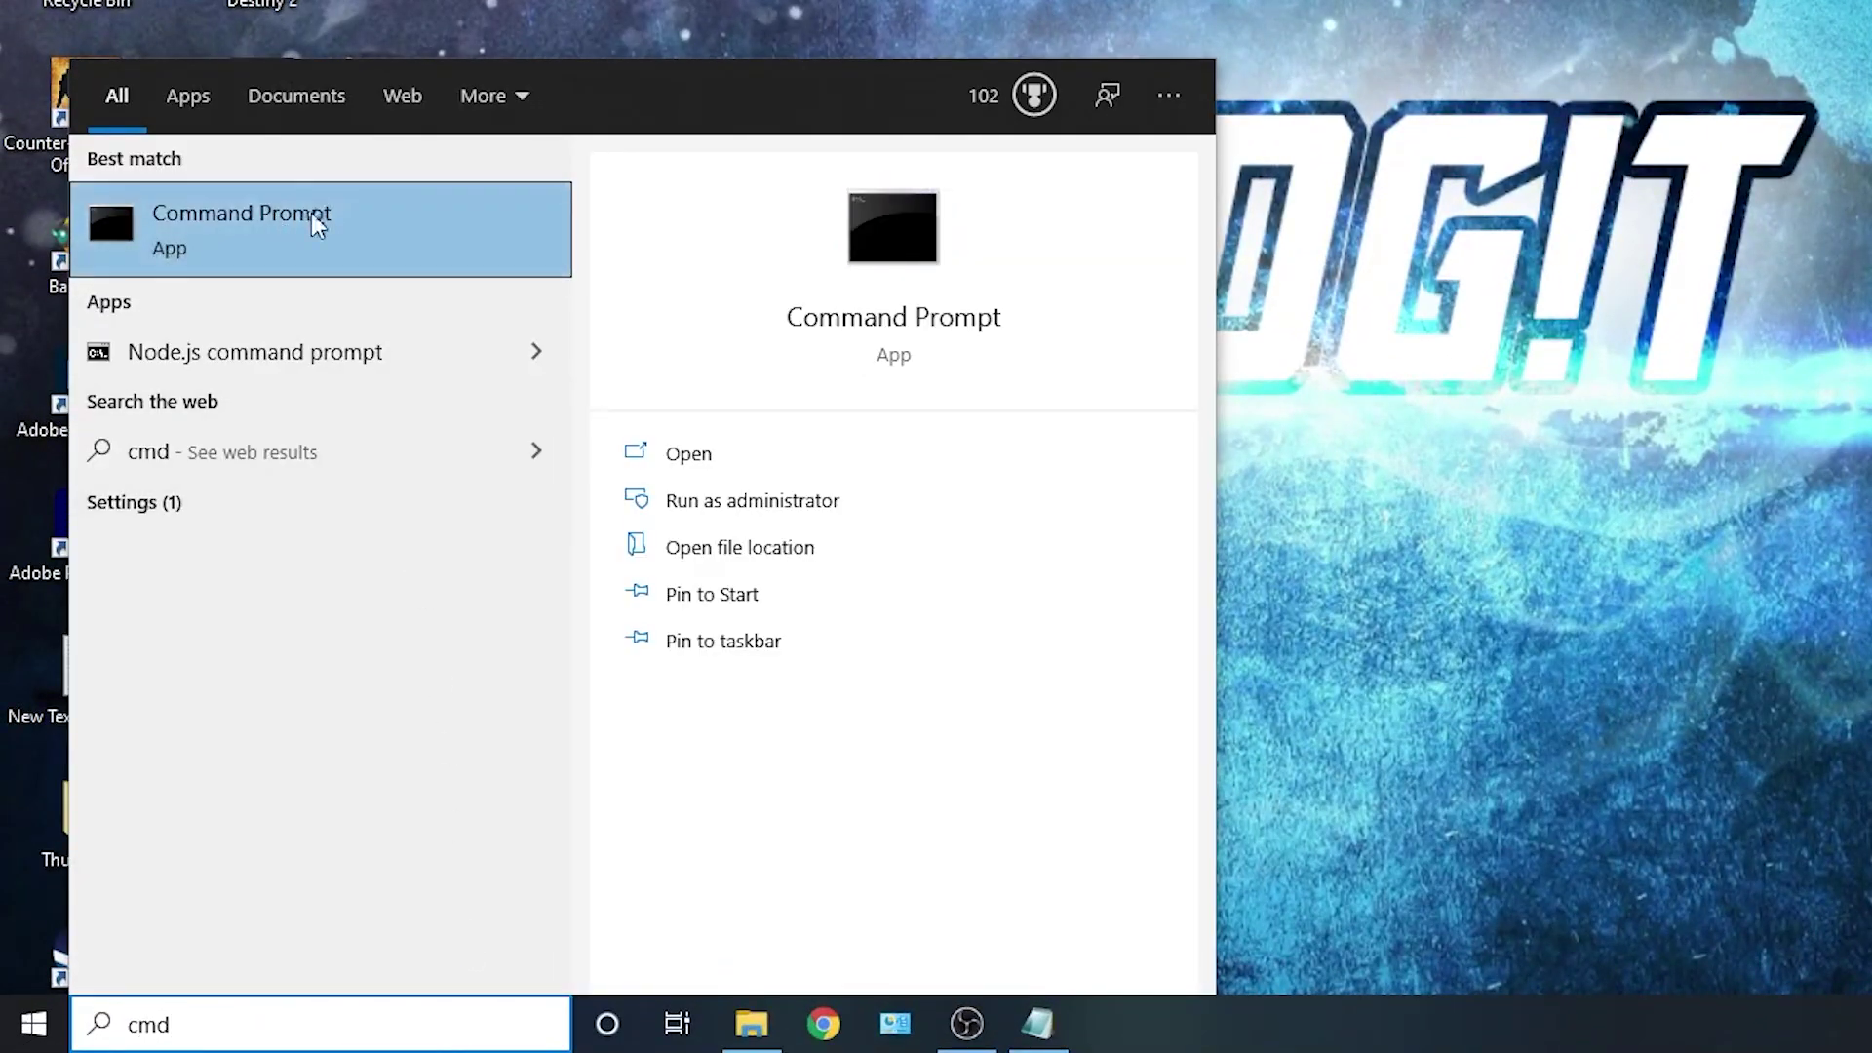
right_click(353, 225)
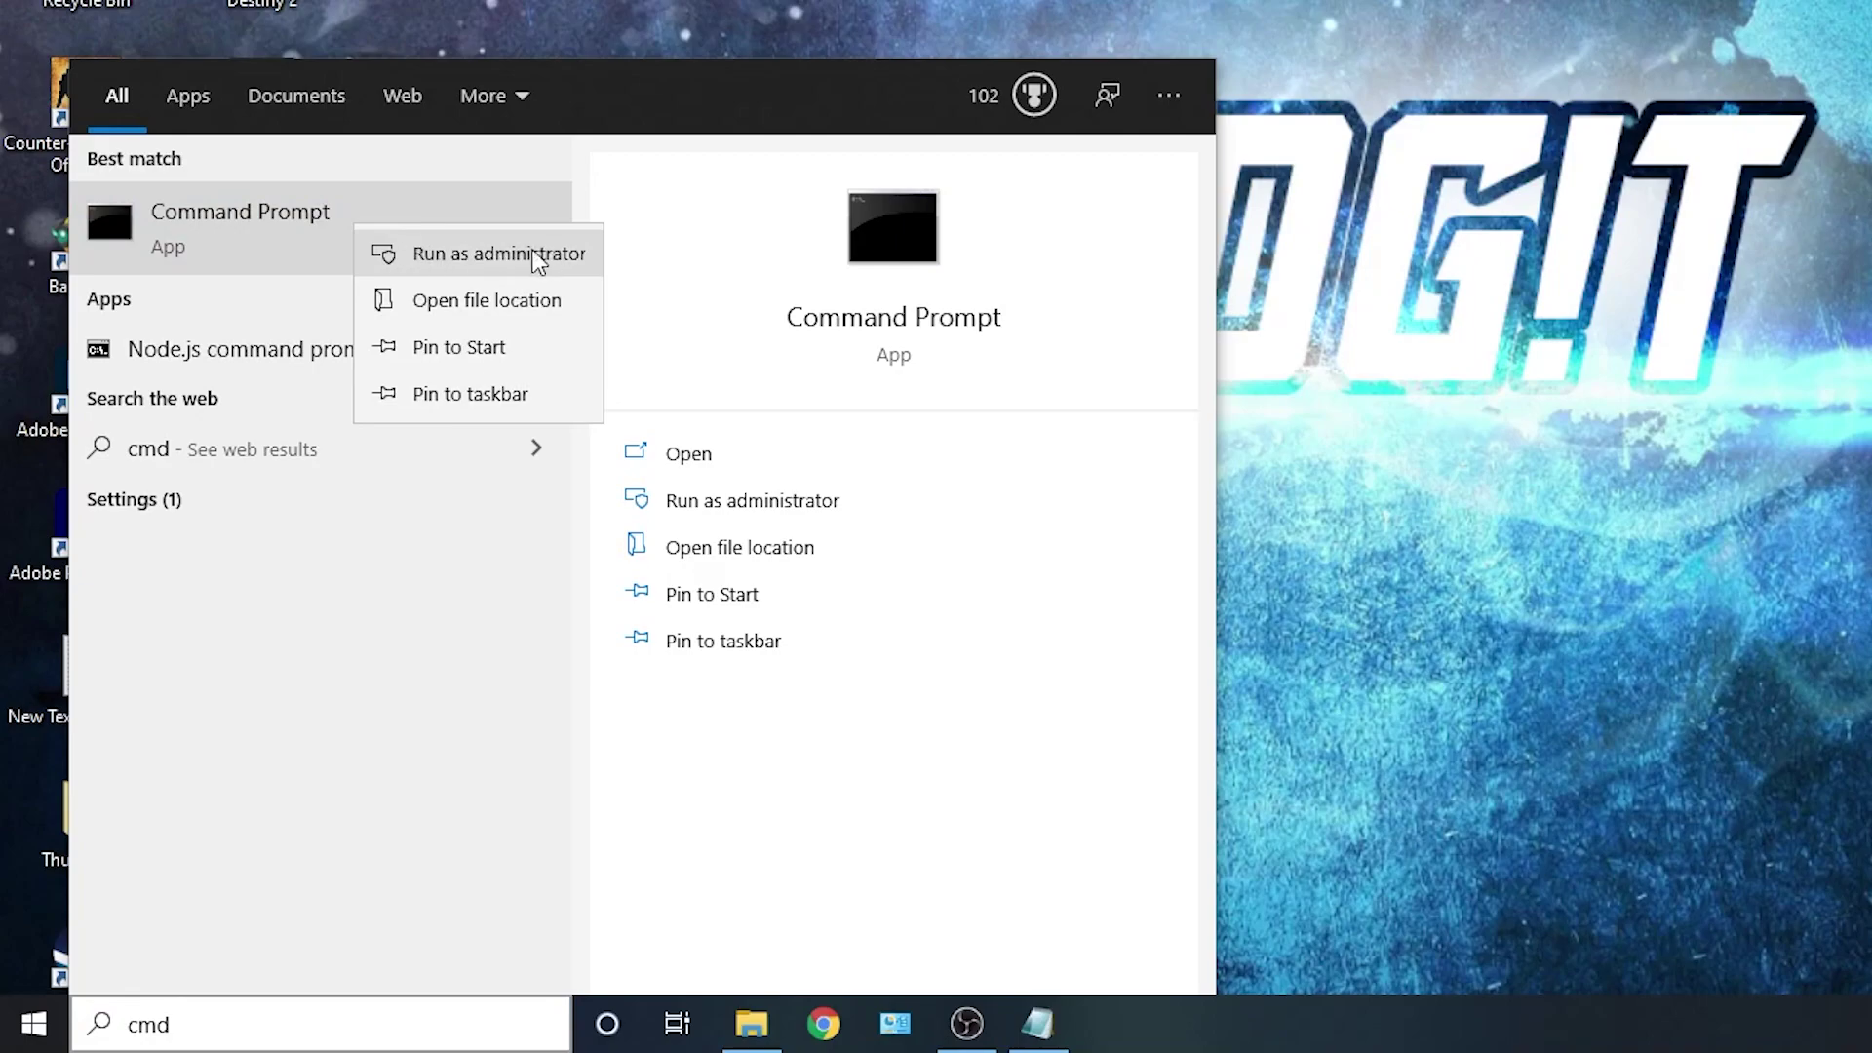
left_click(497, 255)
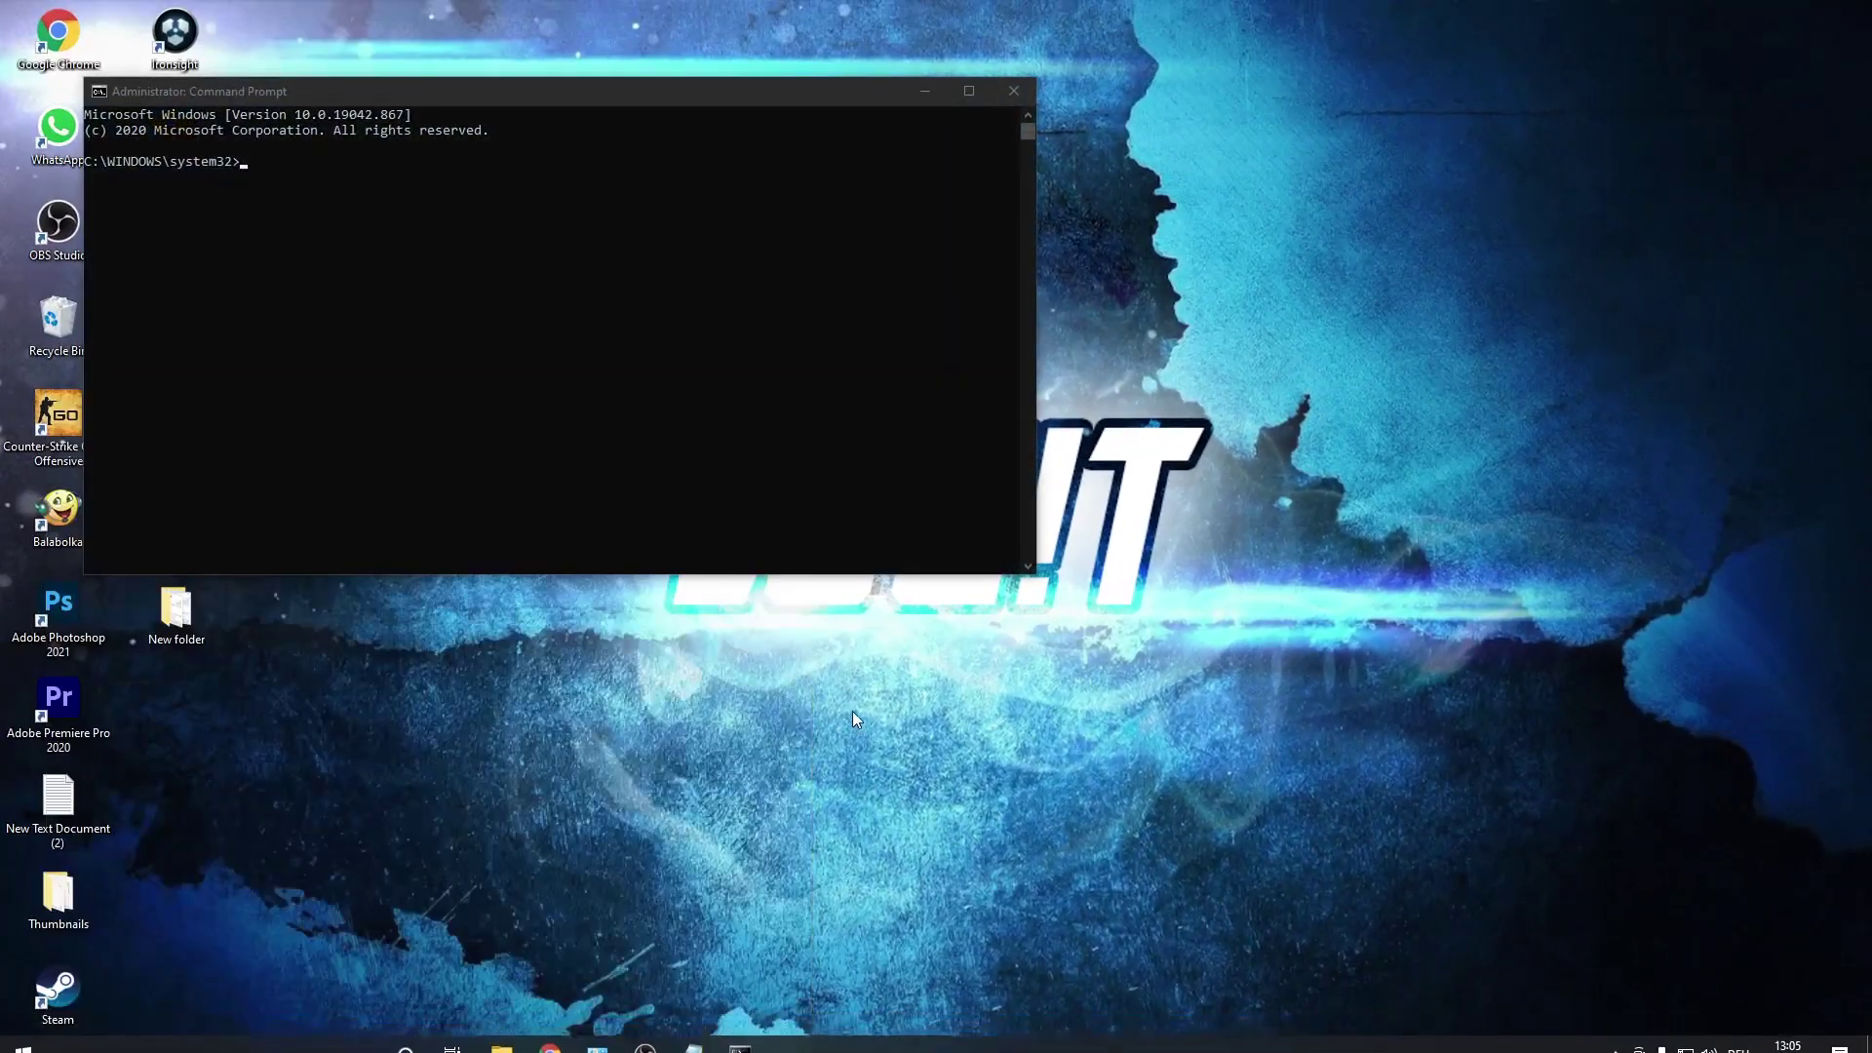
left_click_drag(583, 93, 581, 307)
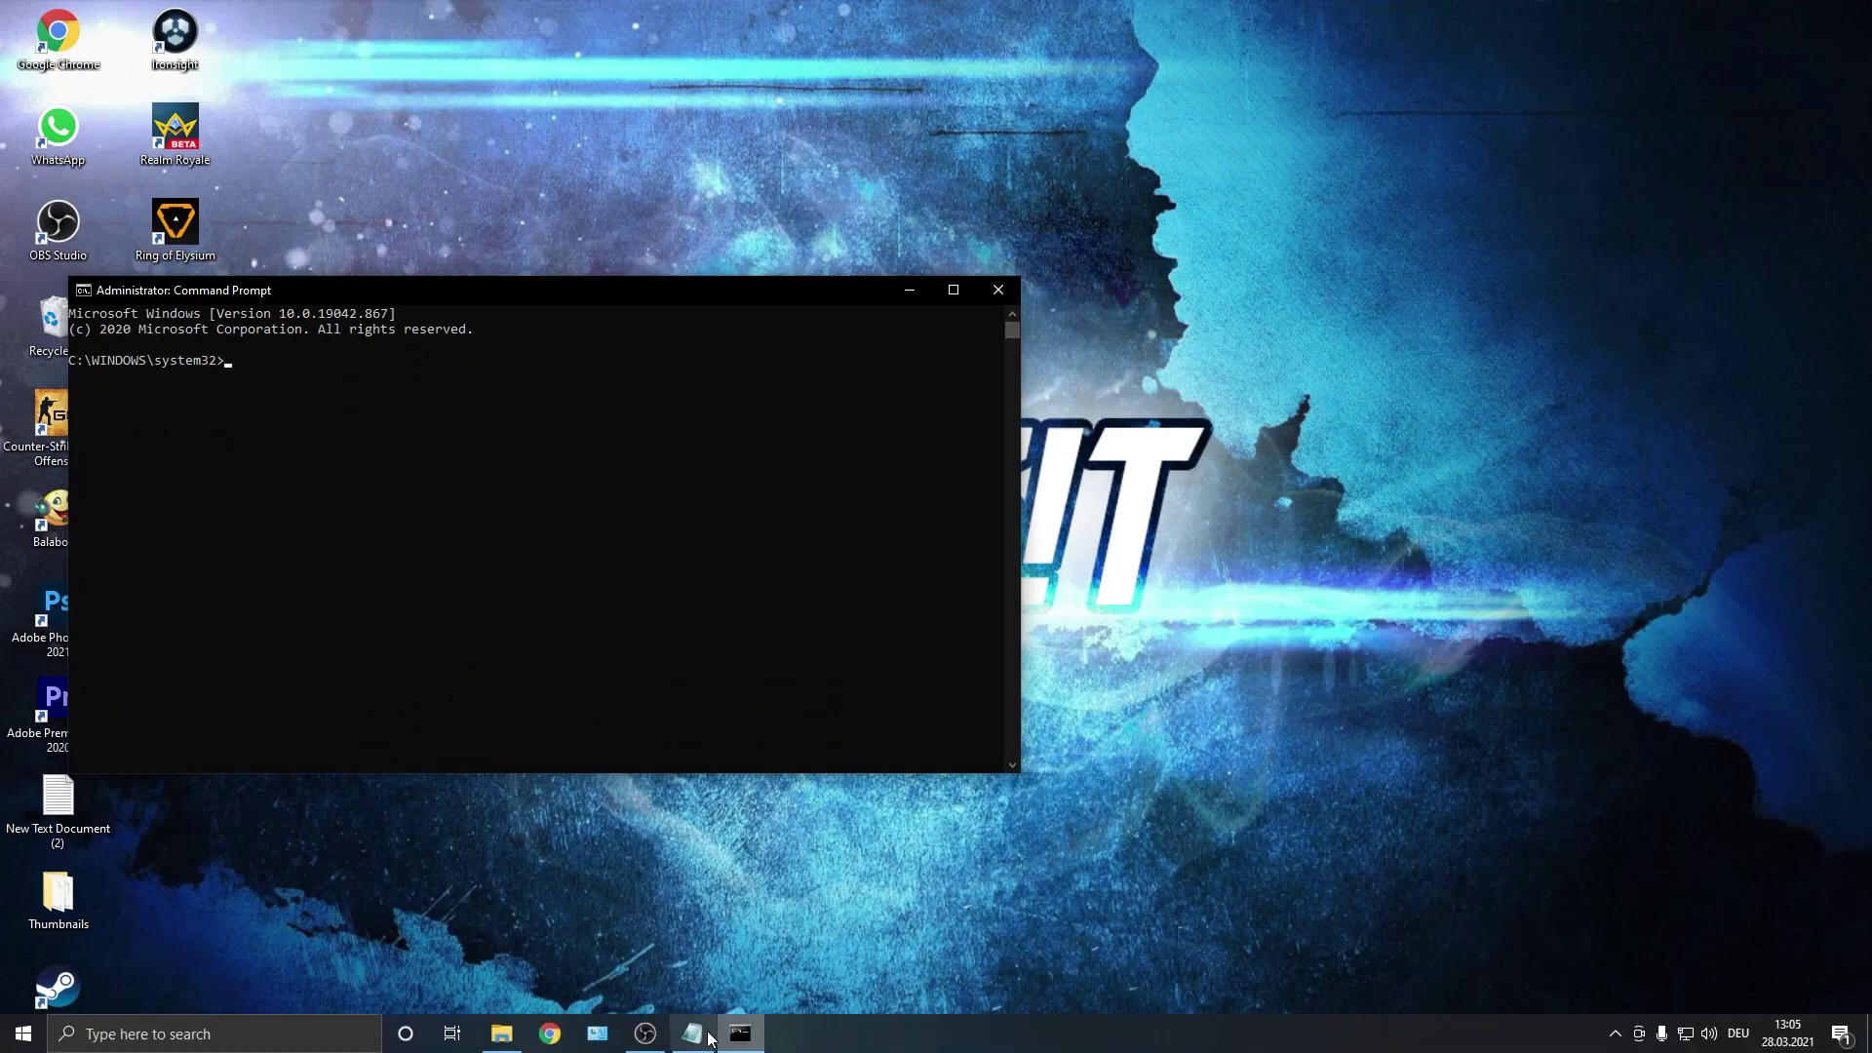
Step: Copy the powercfg -duplicatescheme line from the Notepad notes
left_click(719, 1032)
left_click_drag(1433, 550, 950, 550)
right_click(961, 555)
left_click(997, 611)
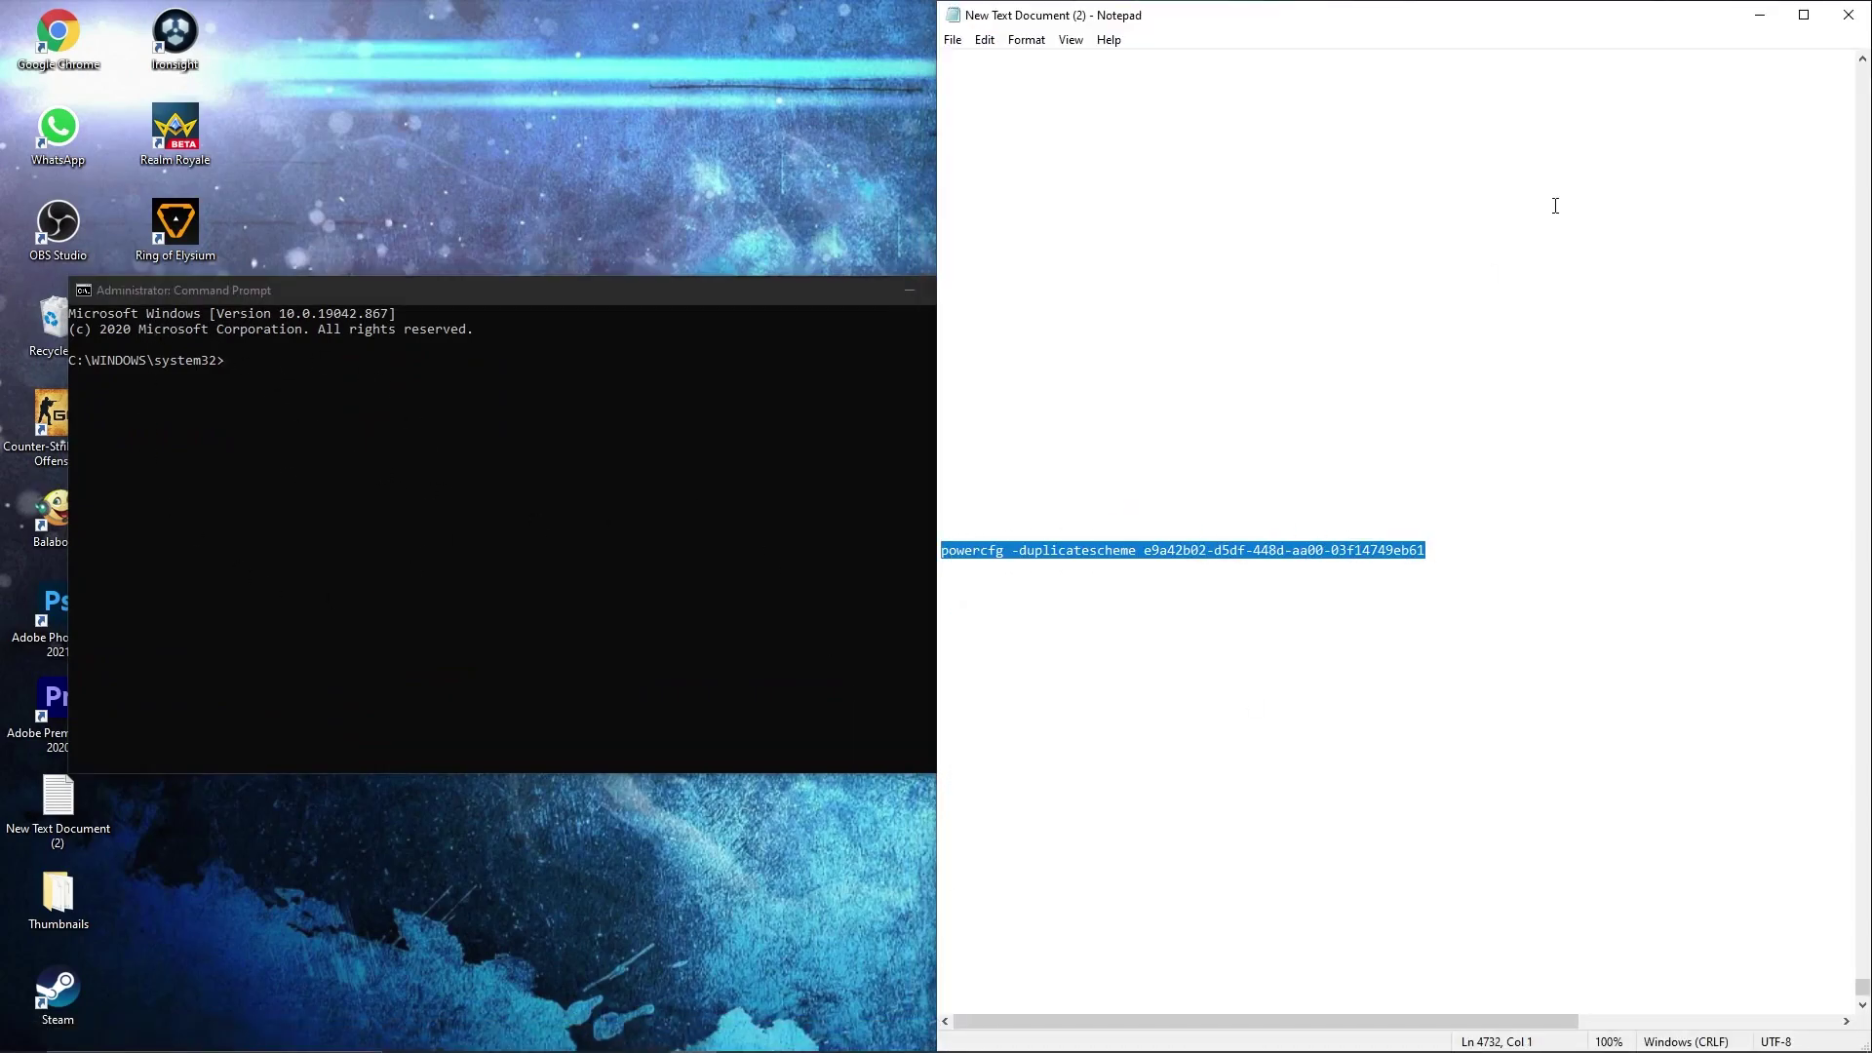
left_click(1760, 14)
Step: Paste and run powercfg -duplicatescheme, then select '(Ultimate Performance)' in the output
right_click(410, 276)
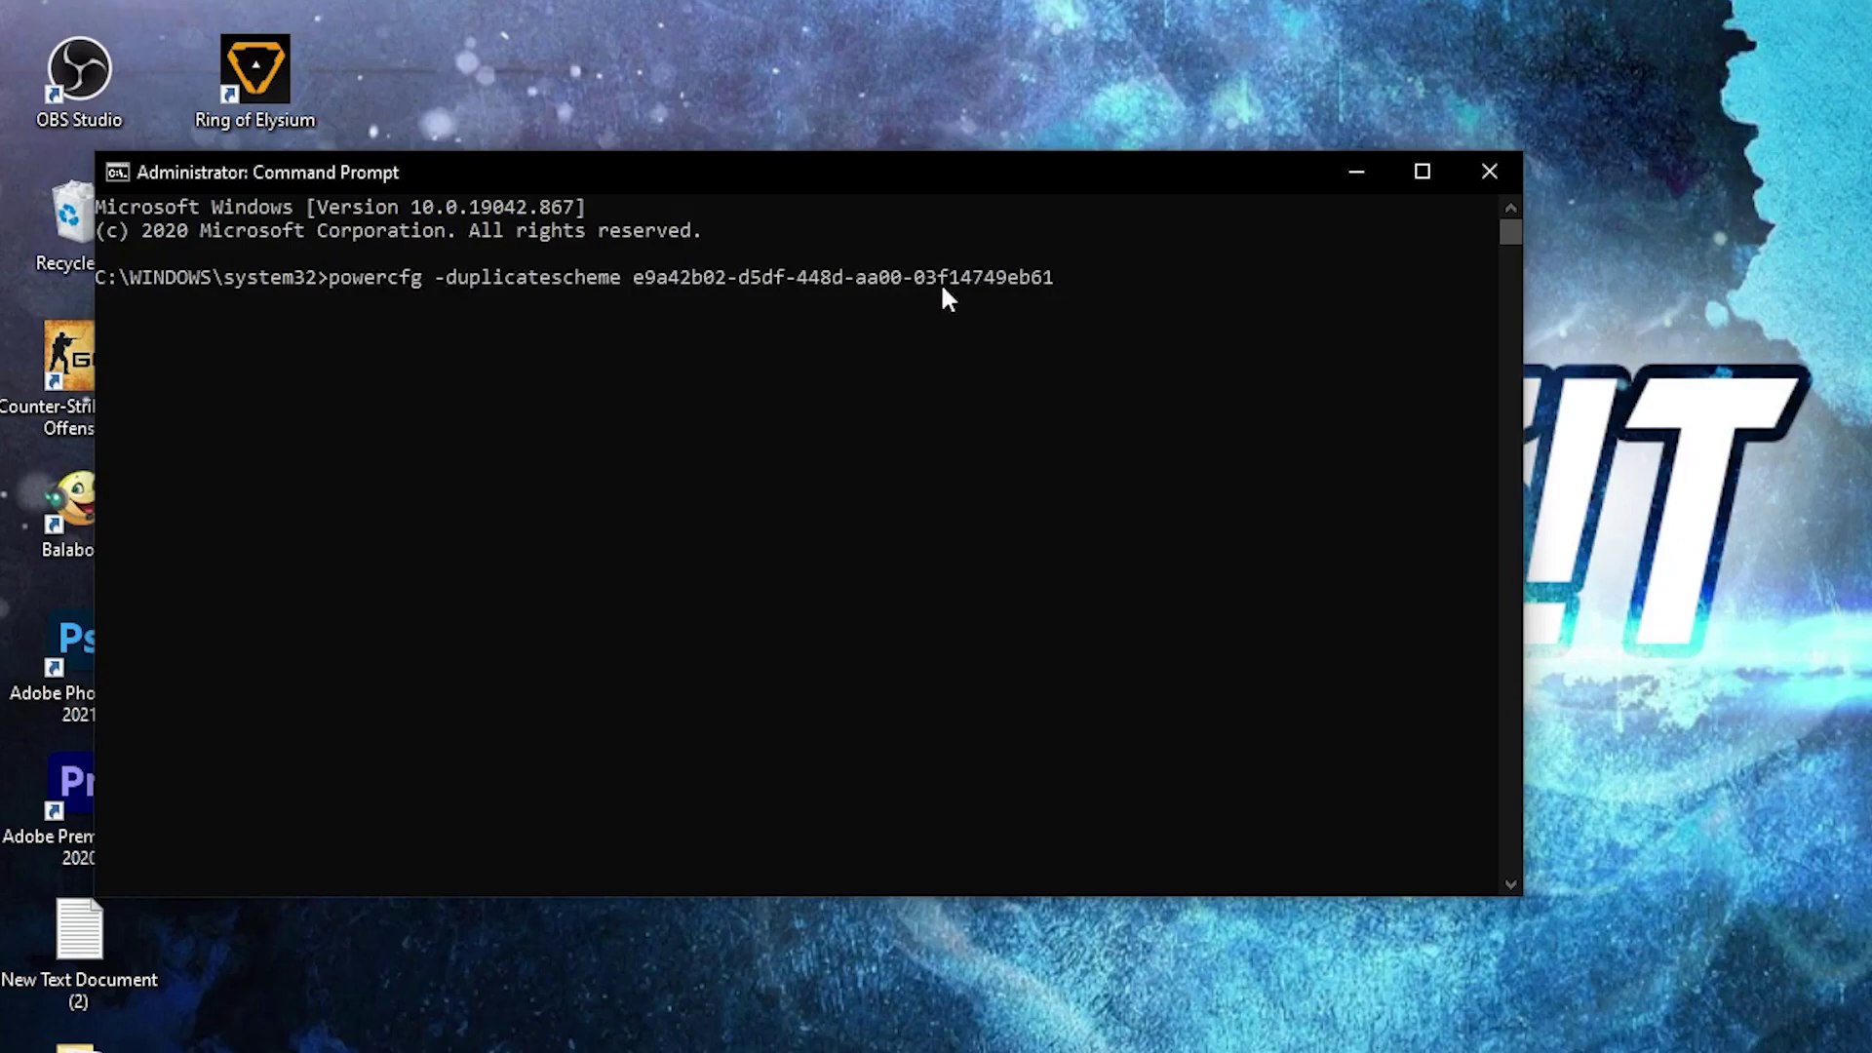
key("Return")
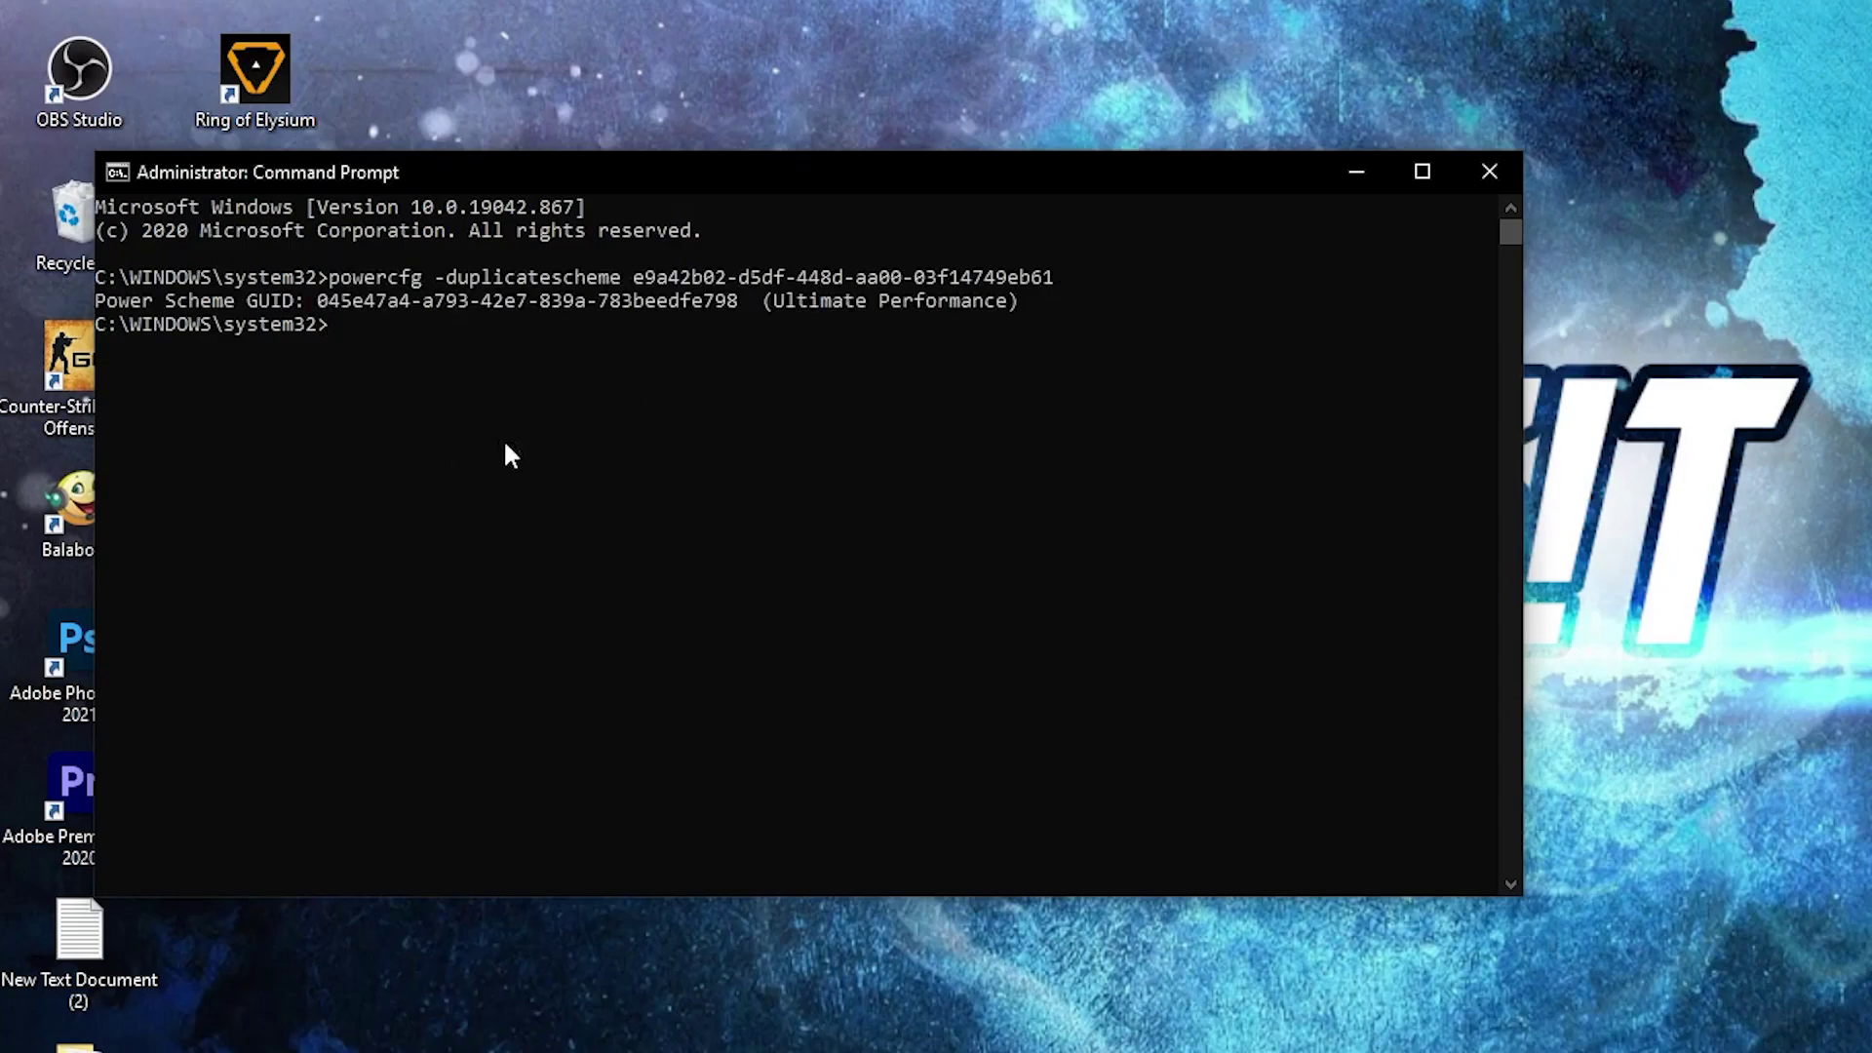
left_click(767, 302)
left_click_drag(1010, 310, 1020, 306)
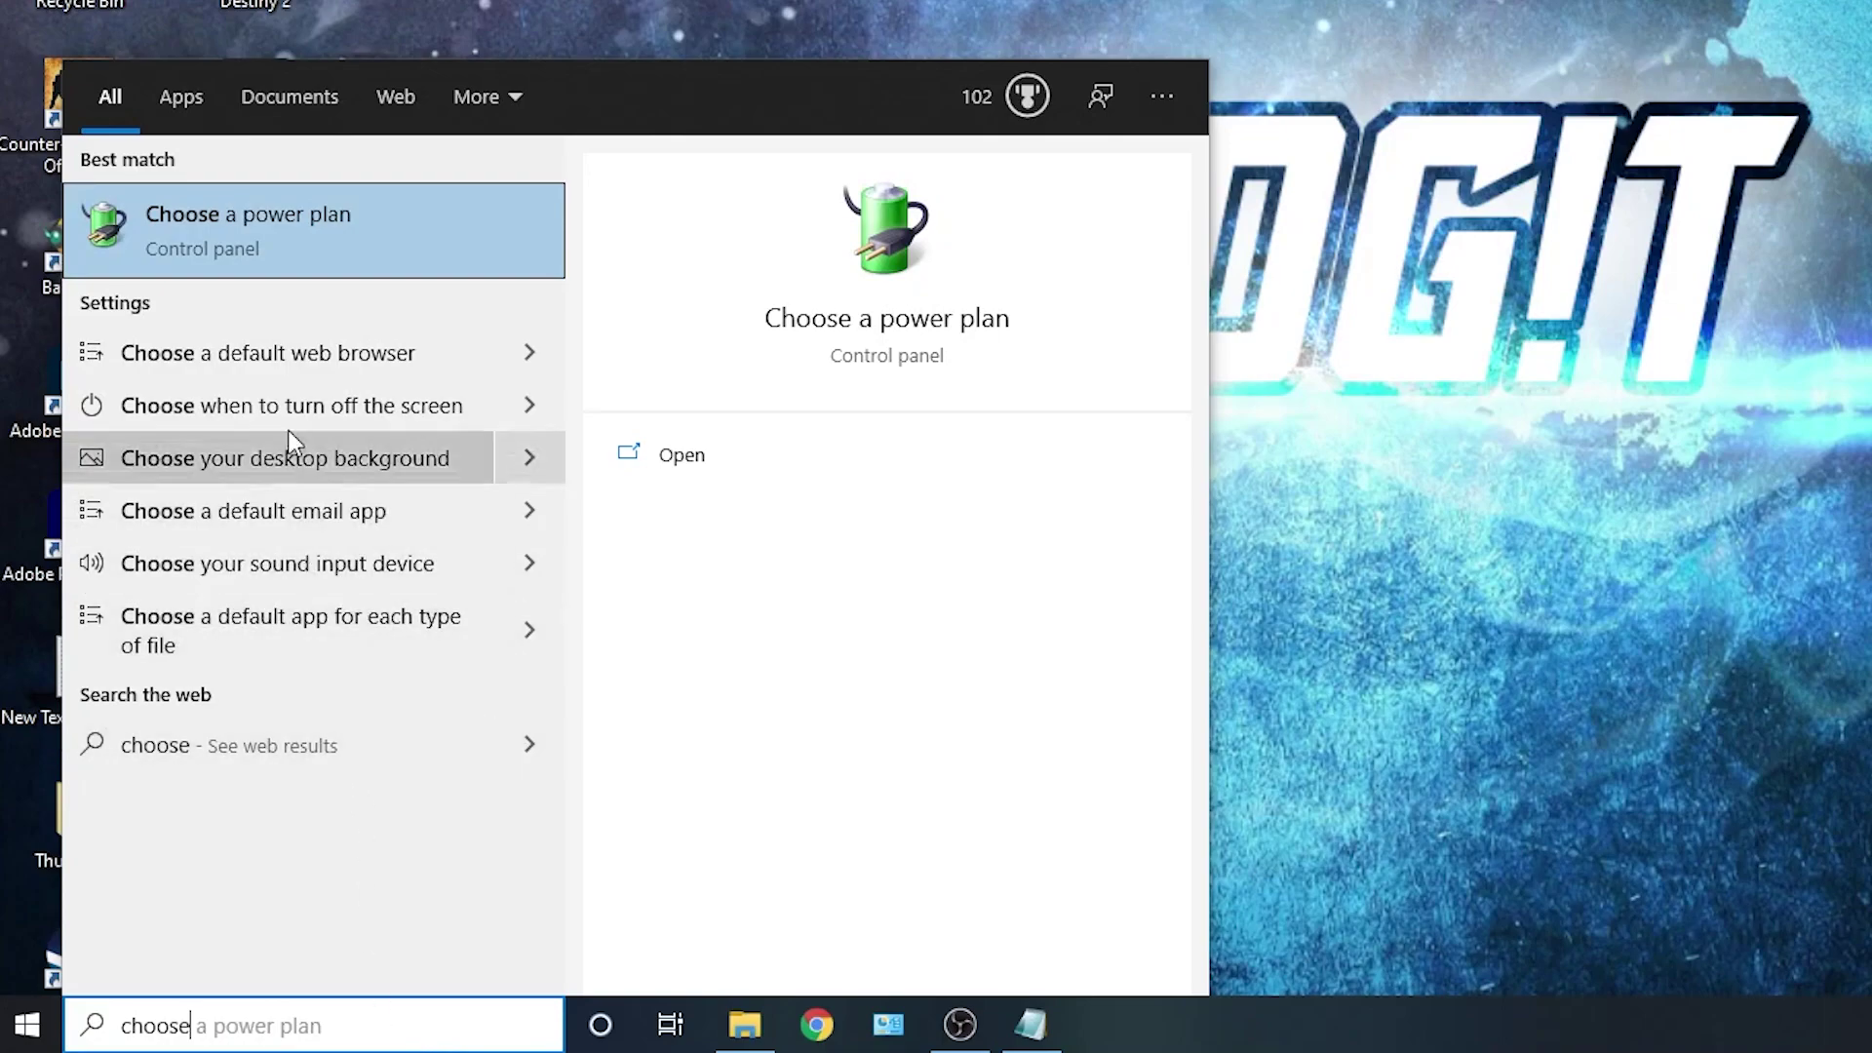
Step: In Choose a power plan, show additional plans and select Ultimate Performance
left_click(285, 232)
left_click(1267, 512)
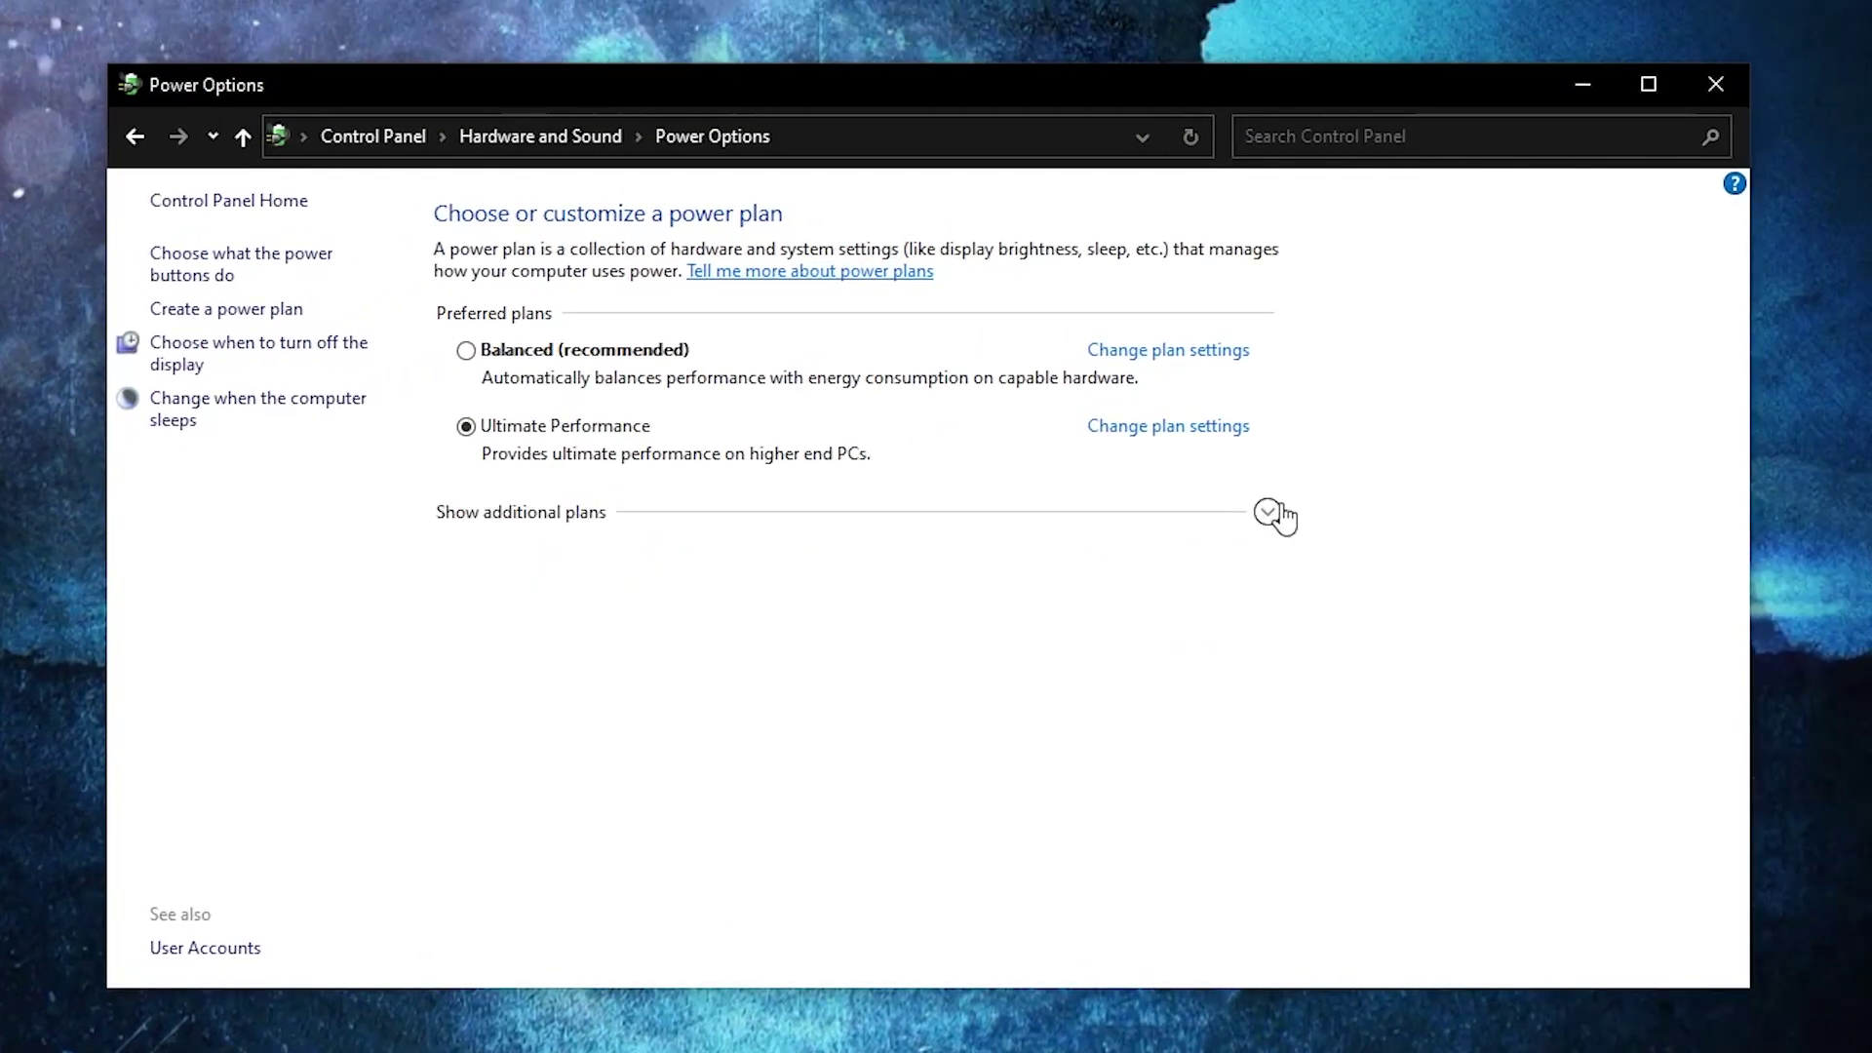
left_click(1267, 512)
left_click(505, 713)
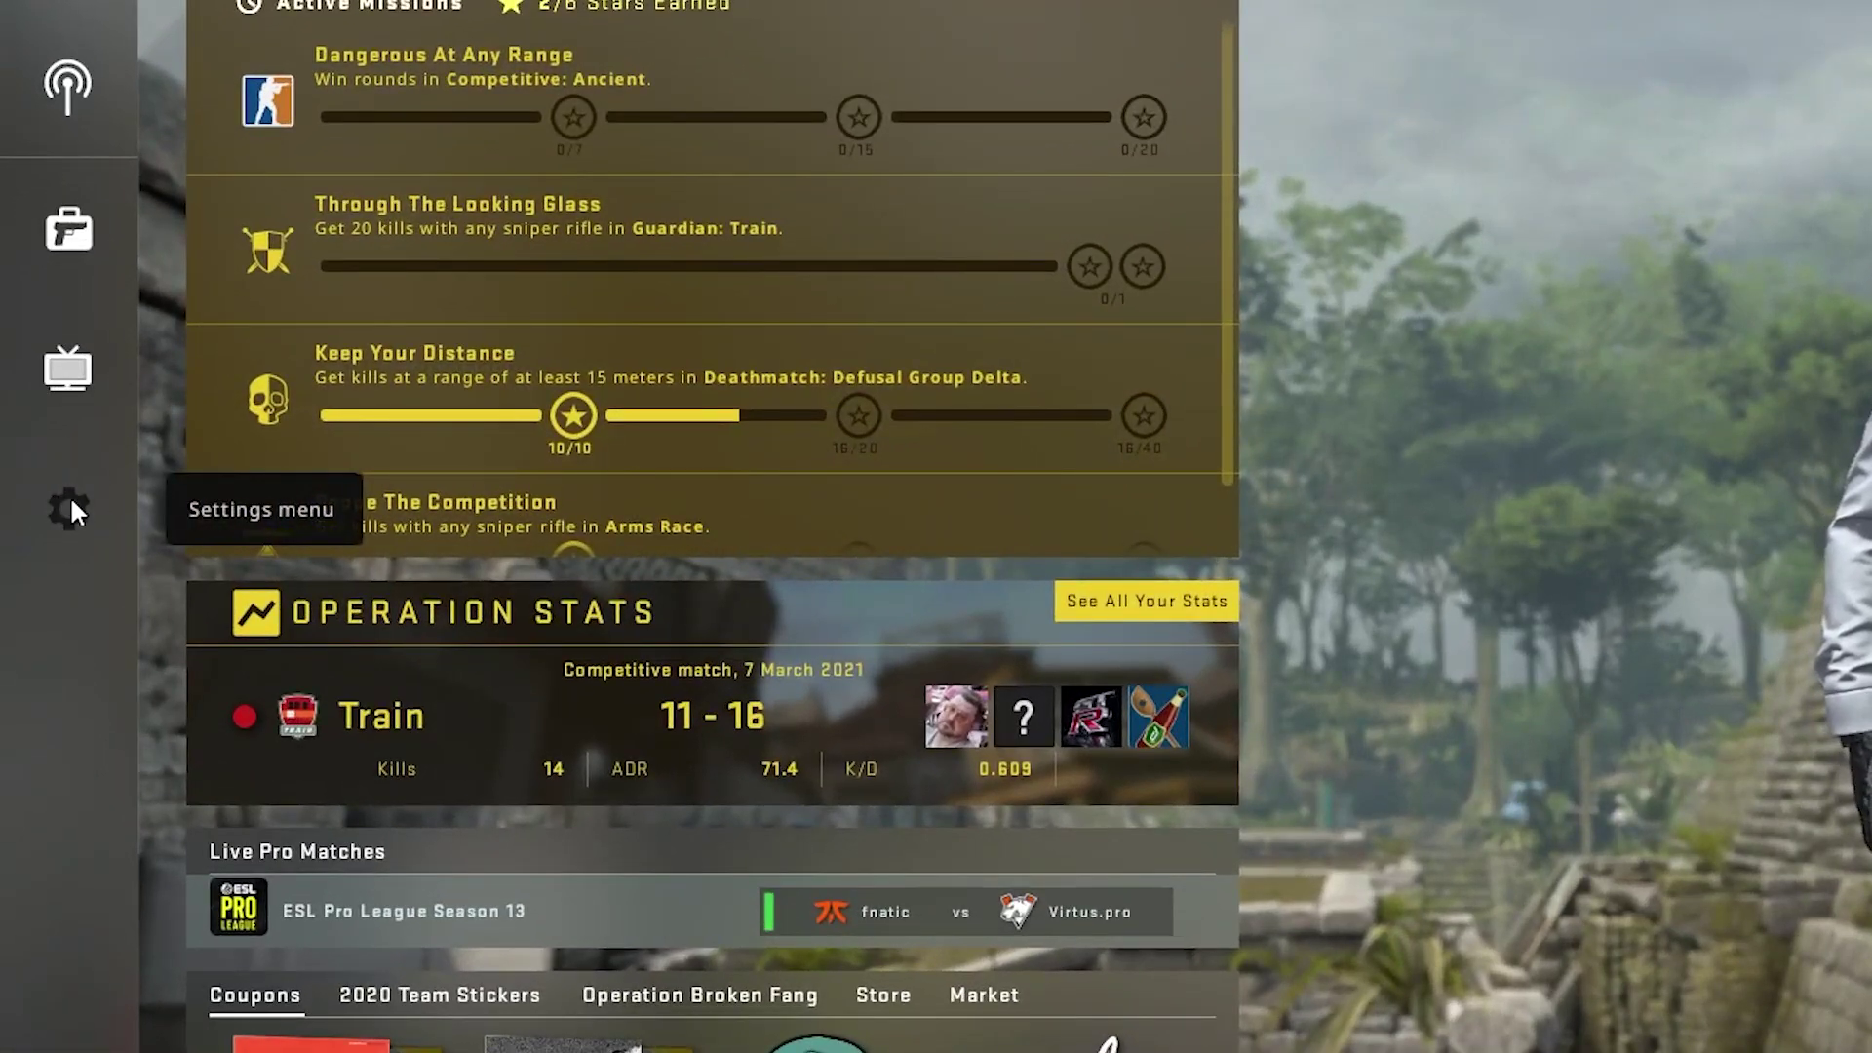
Step: In CS:GO video settings, set brightness to 100% and keep Widescreen 16:9 aspect ratio
left_click(48, 515)
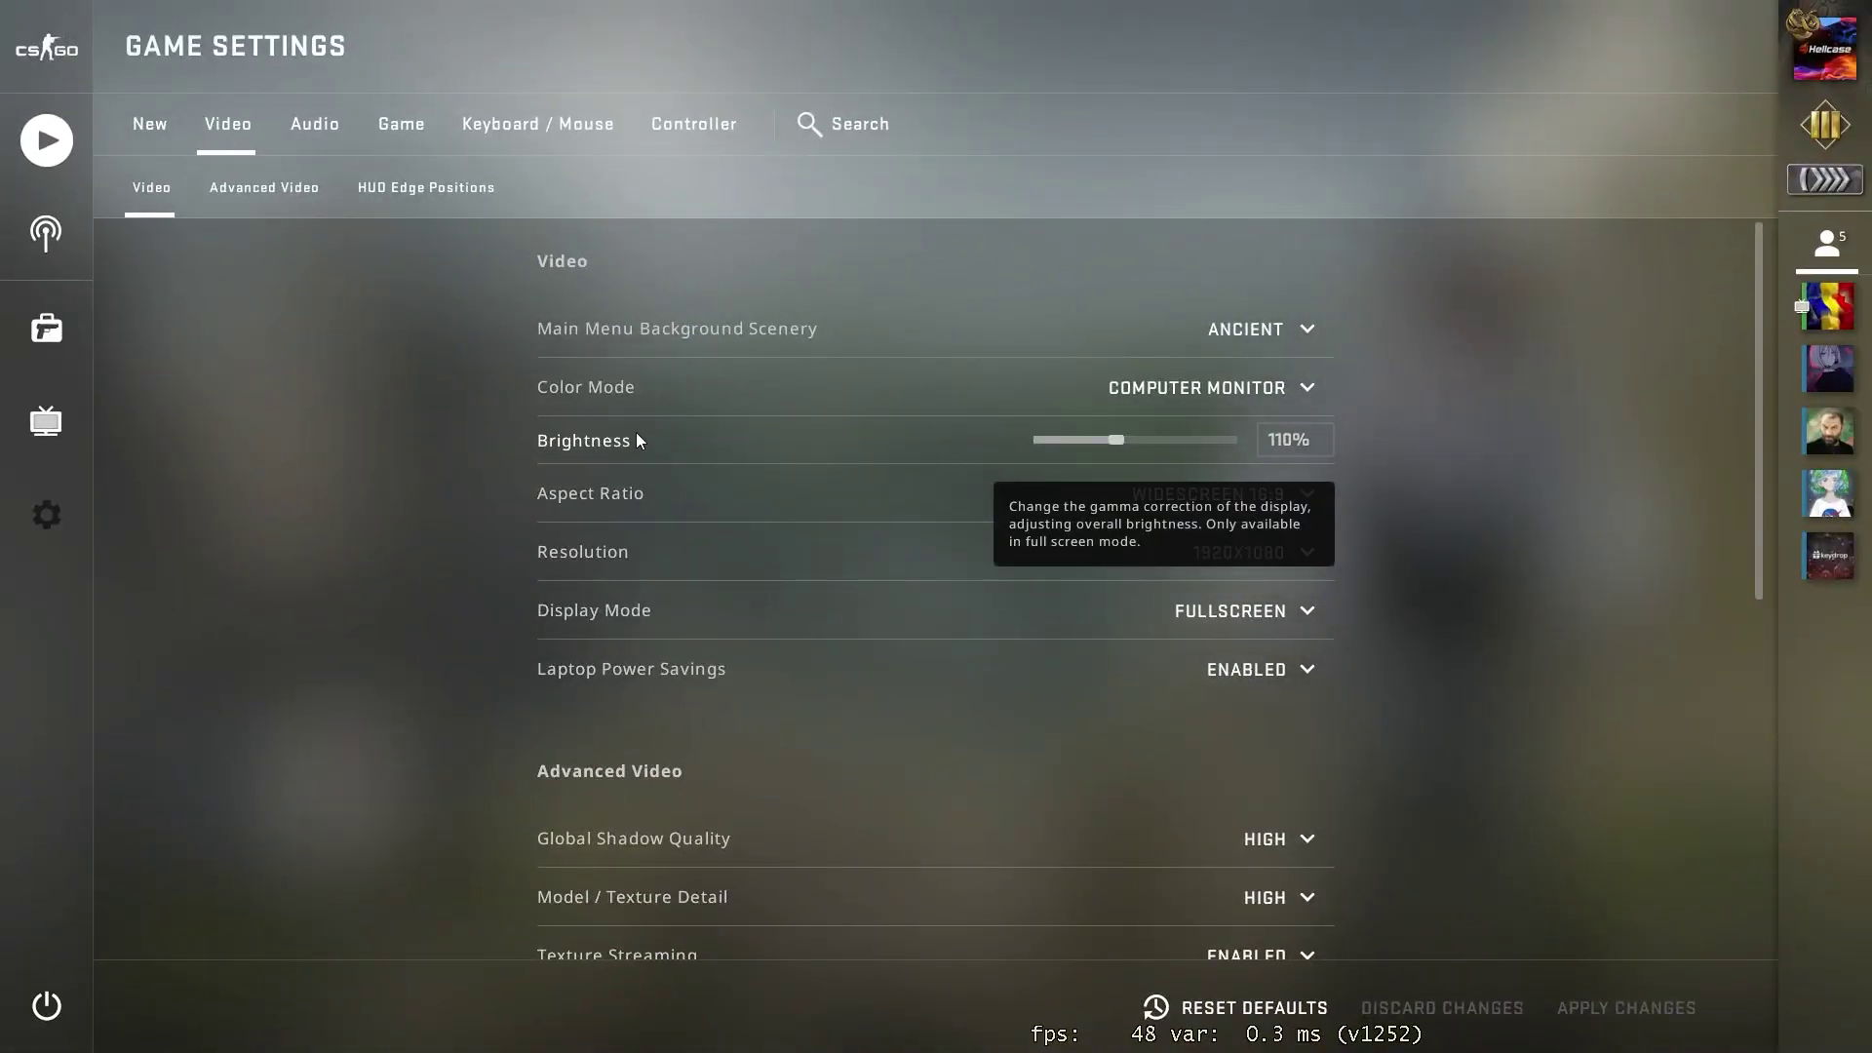
left_click(1113, 436)
left_click(1114, 439)
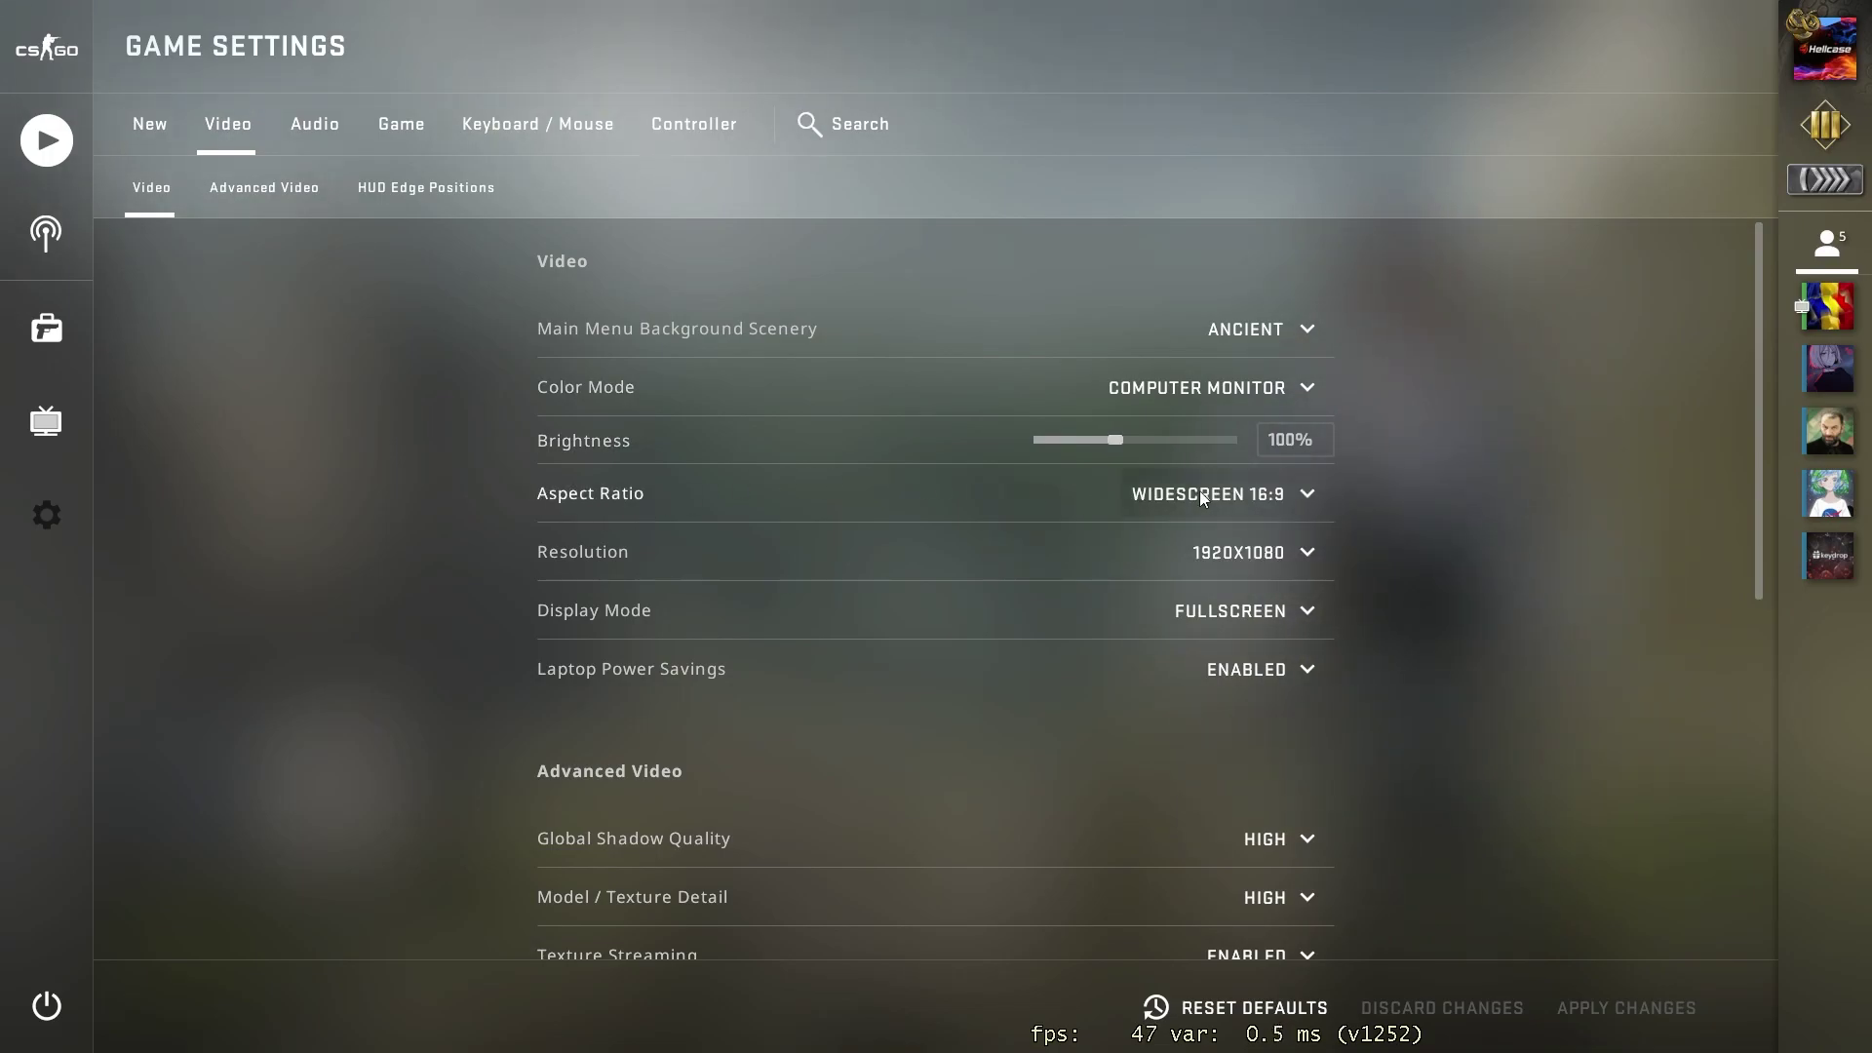
left_click(1202, 496)
left_click(1255, 589)
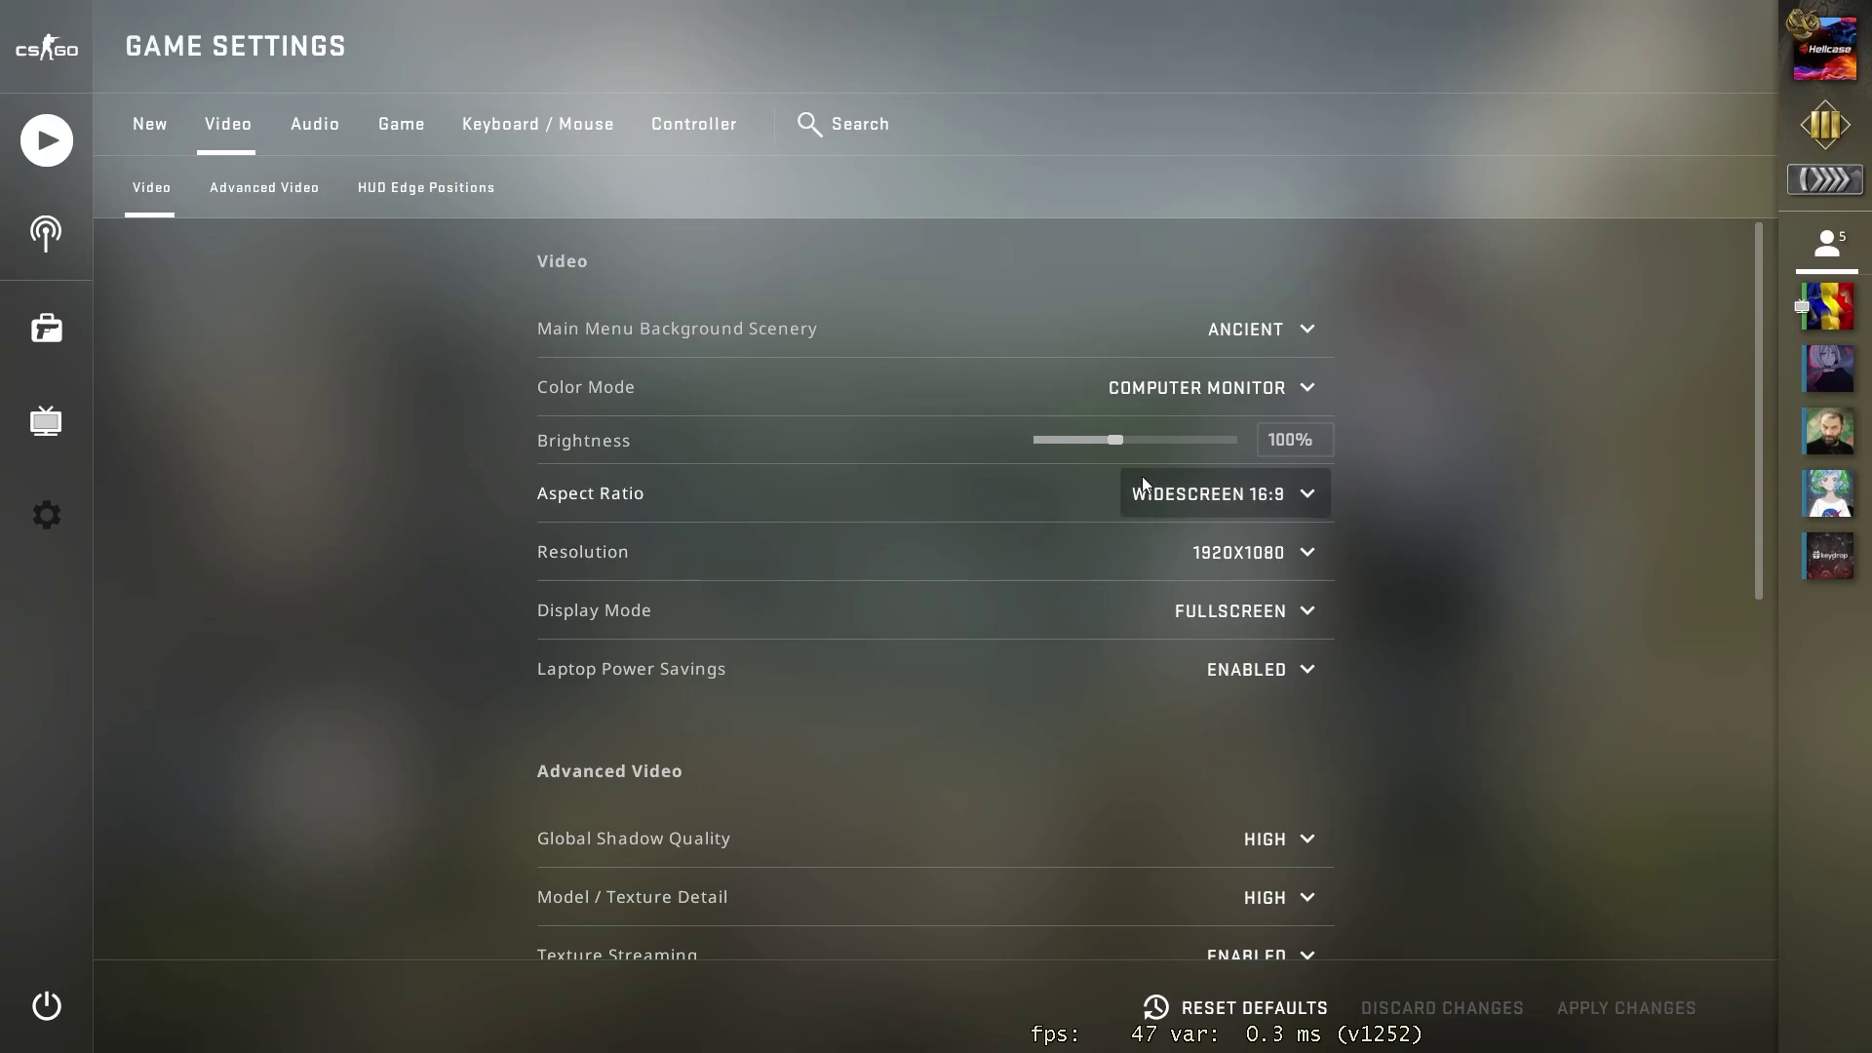
Step: Keep 1920x1080 fullscreen and set Laptop Power Savings to Disabled
left_click(1225, 552)
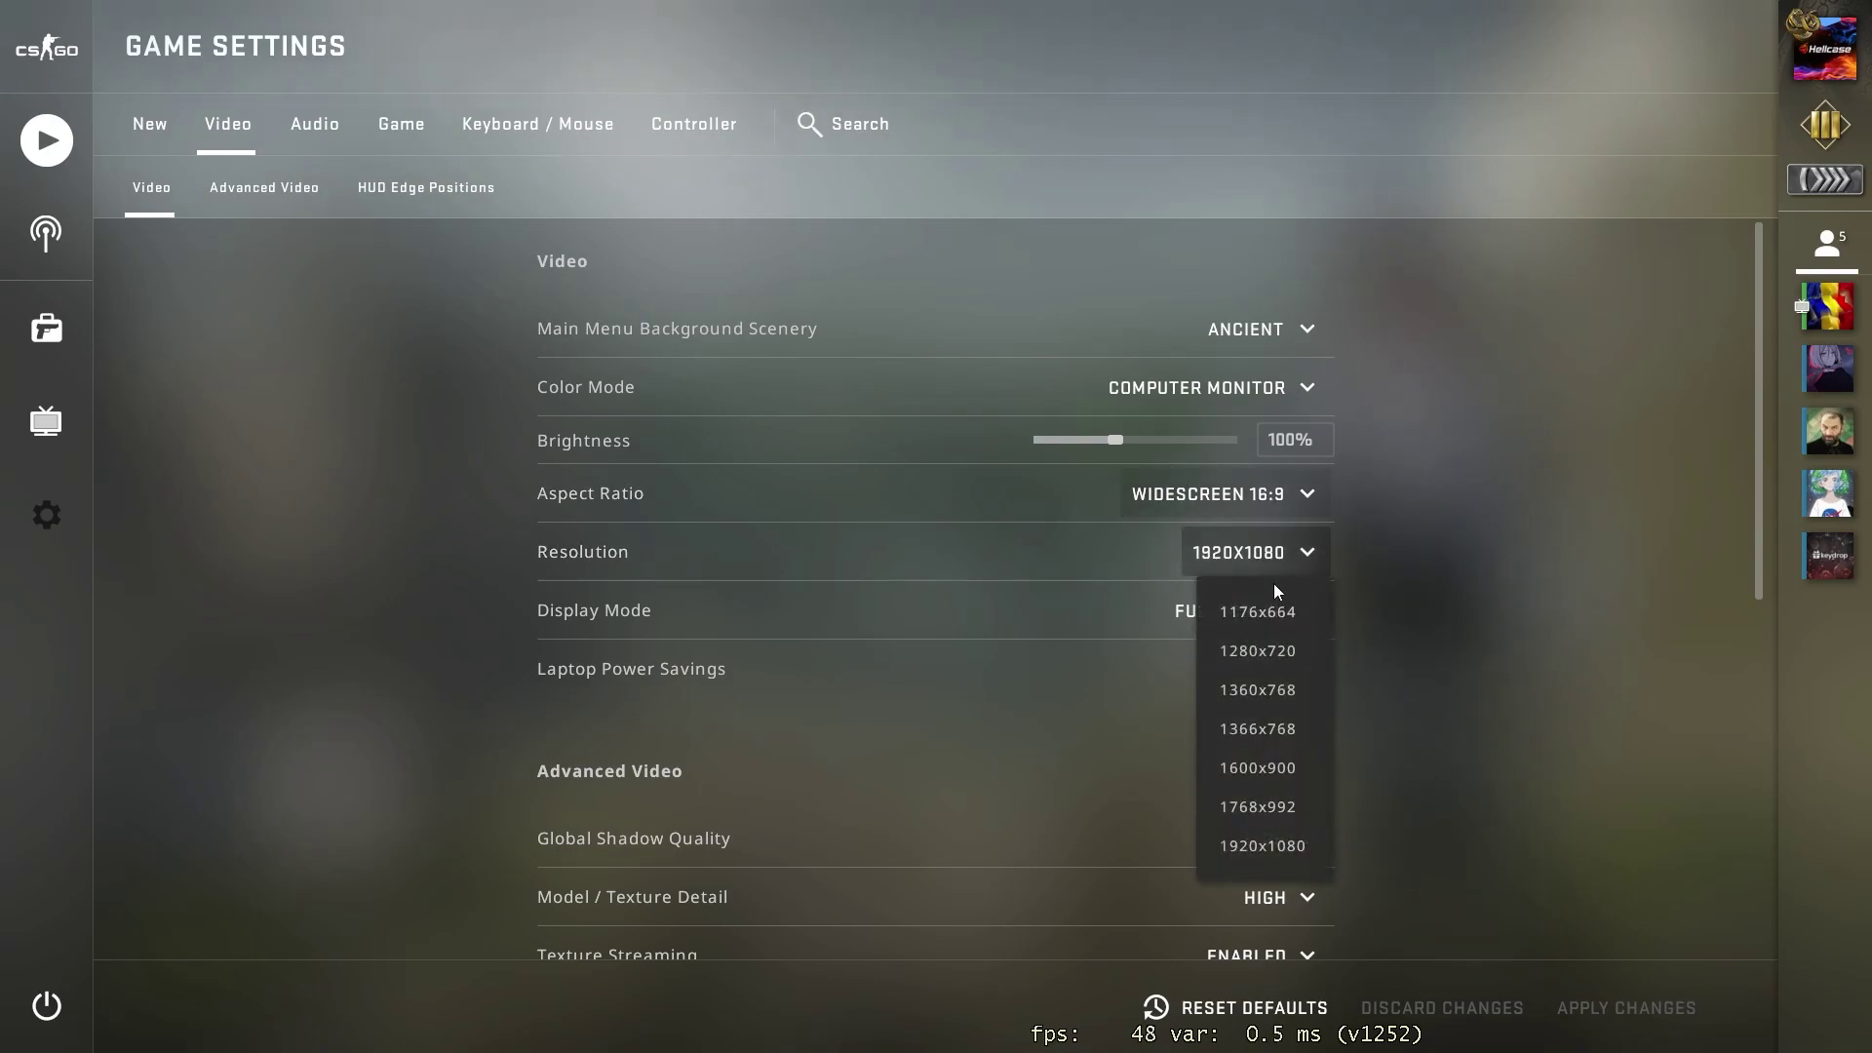
left_click(1271, 845)
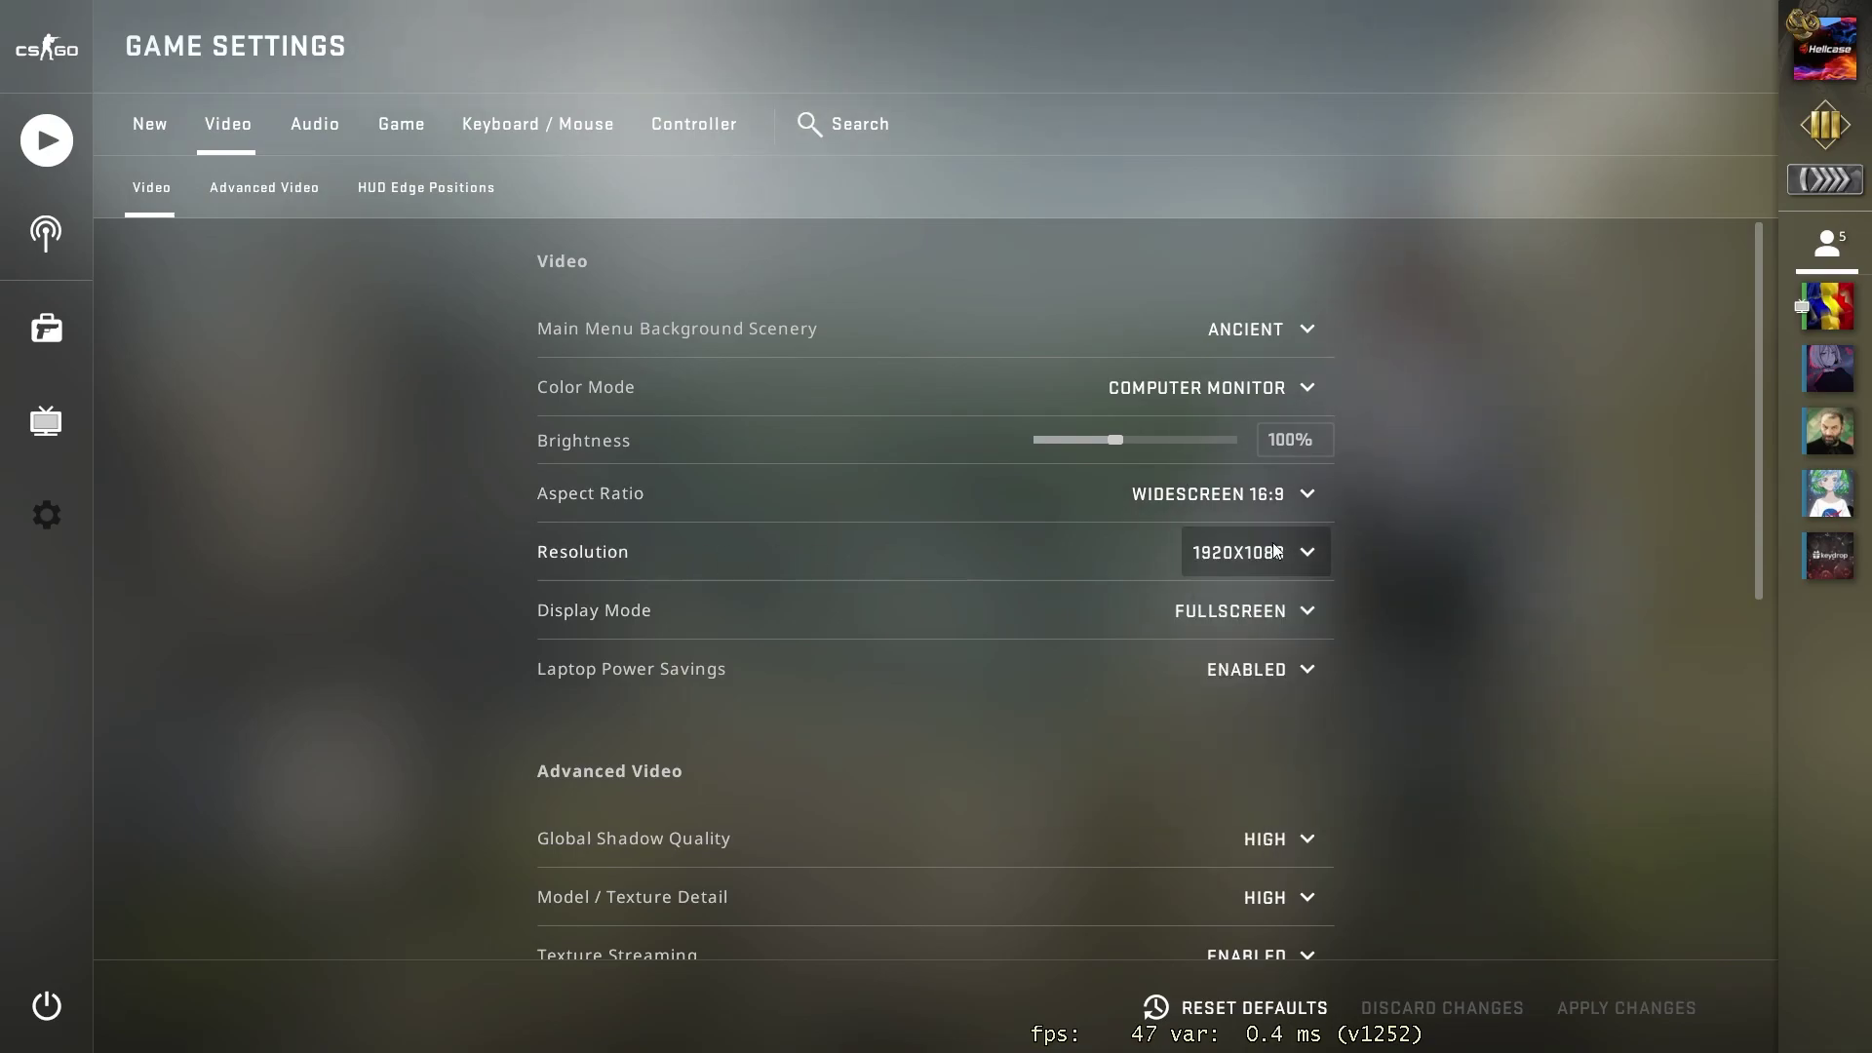
left_click(1273, 608)
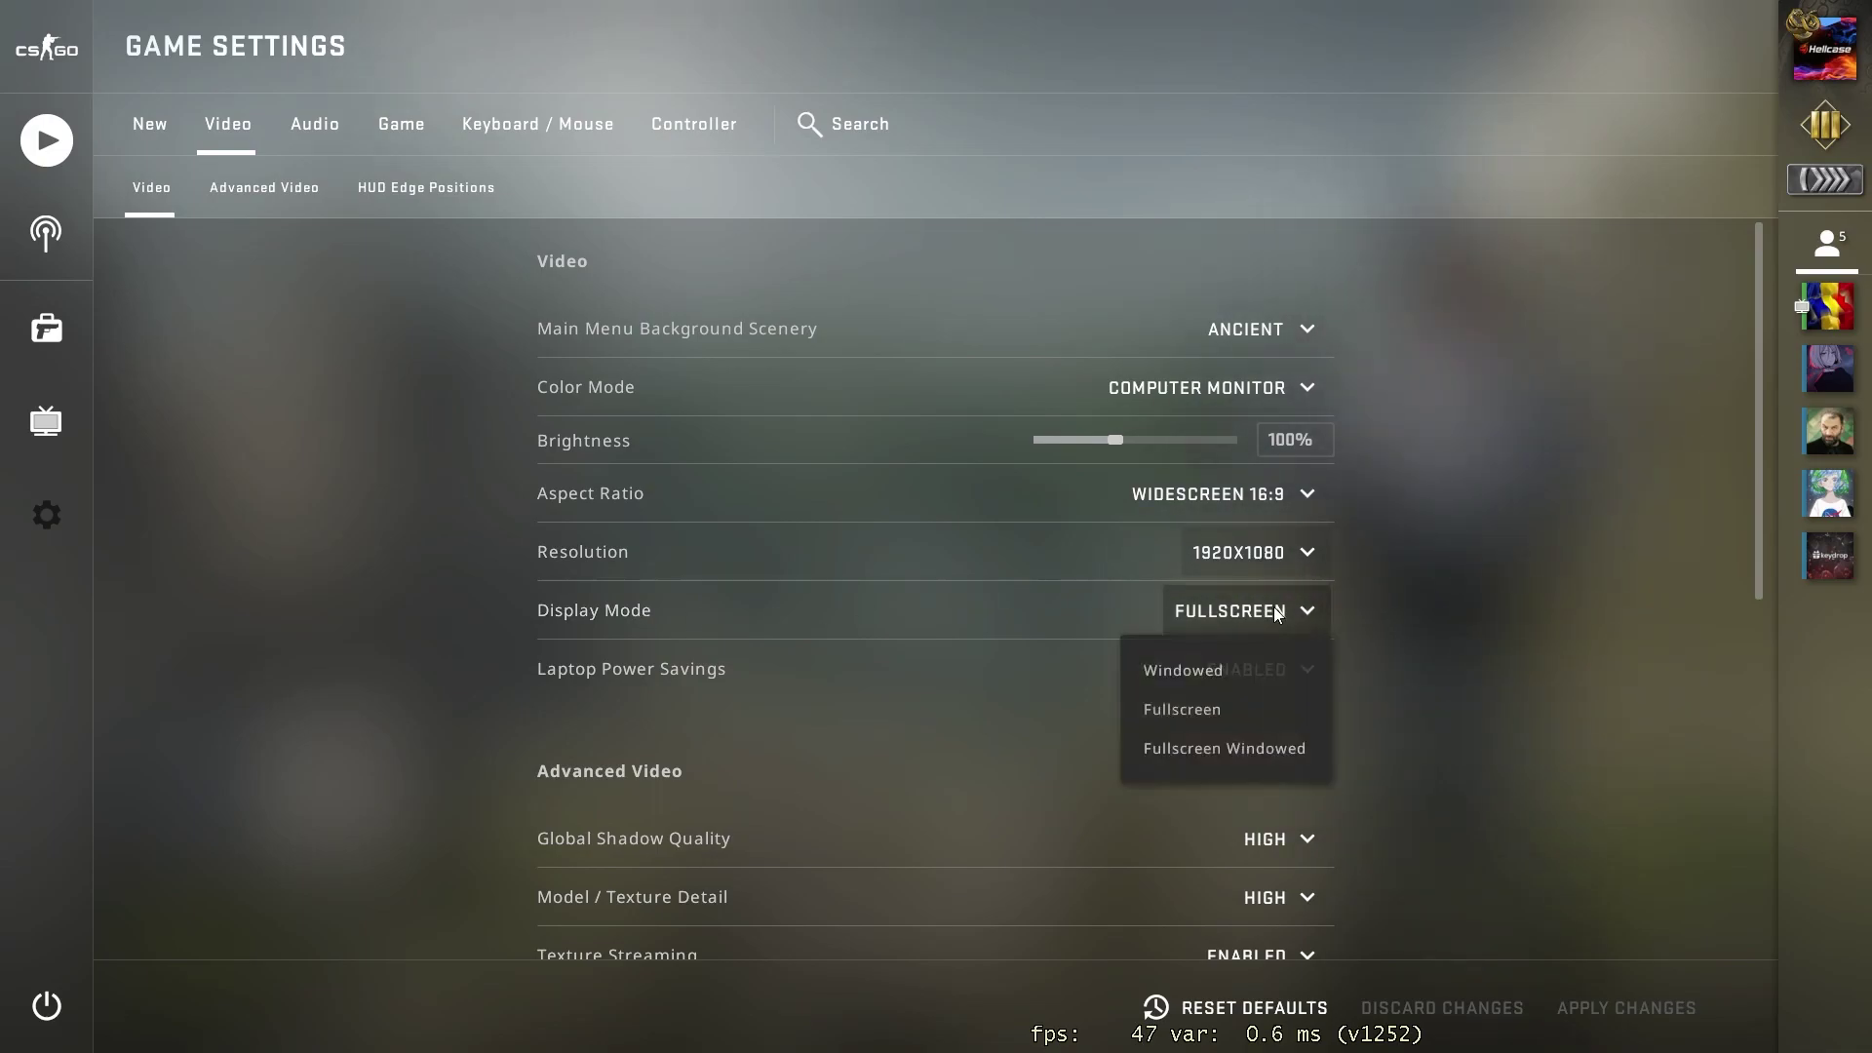
left_click(1207, 710)
mouse_move(1260, 669)
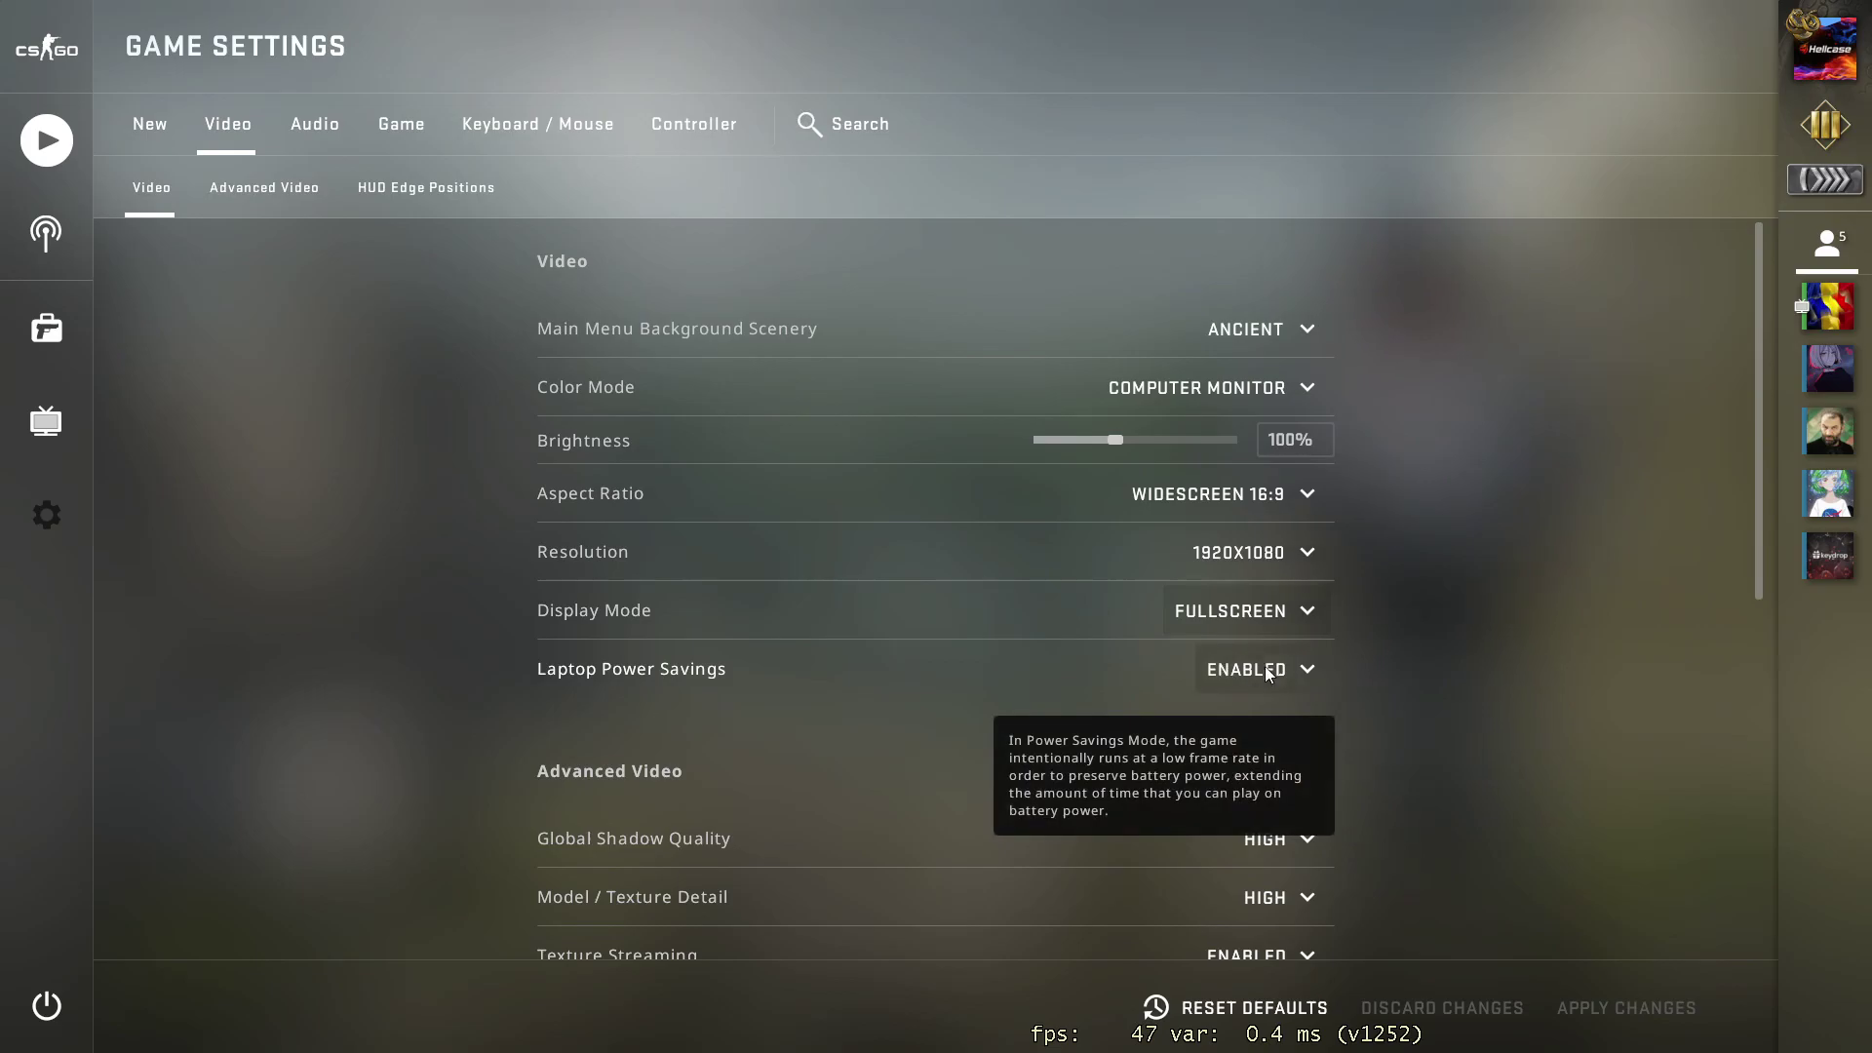
left_click(1301, 667)
left_click(1279, 728)
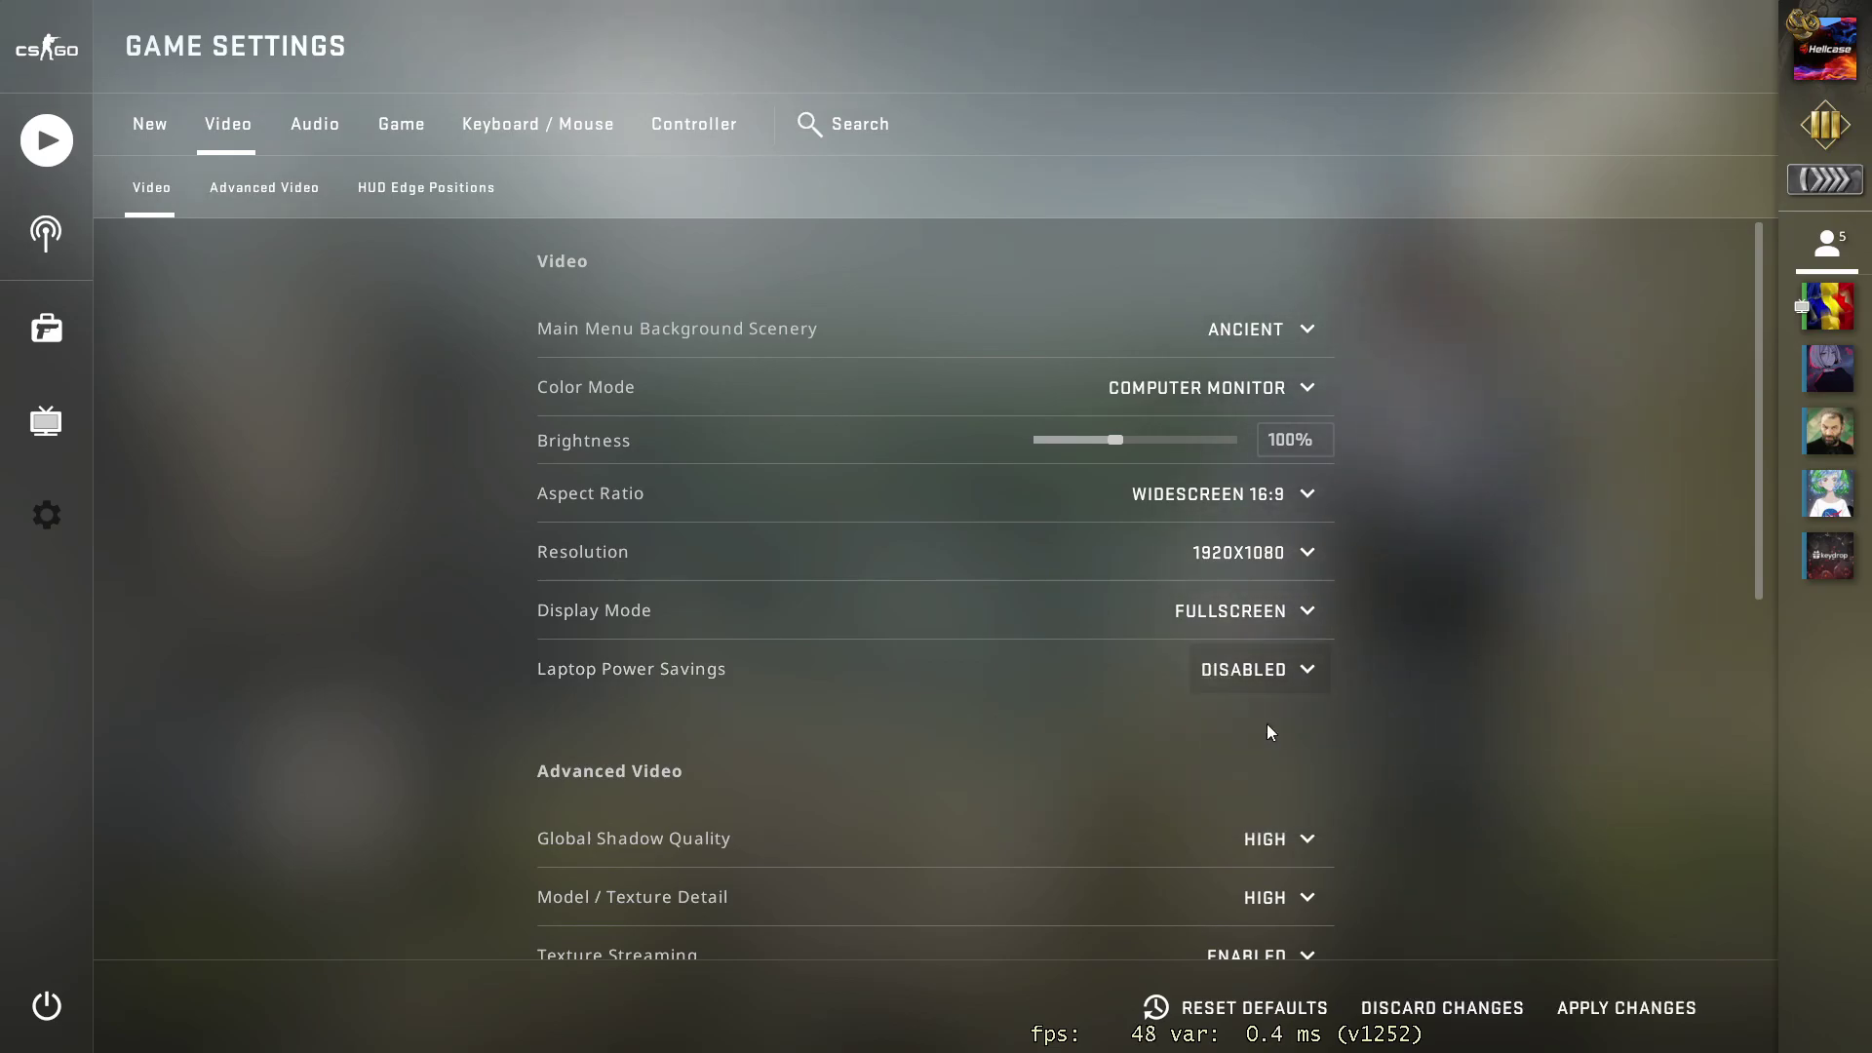
Step: Set Global Shadow Quality and Model/Texture Detail to Low, and disable Texture Streaming
scroll(1394, 653, "down", 5)
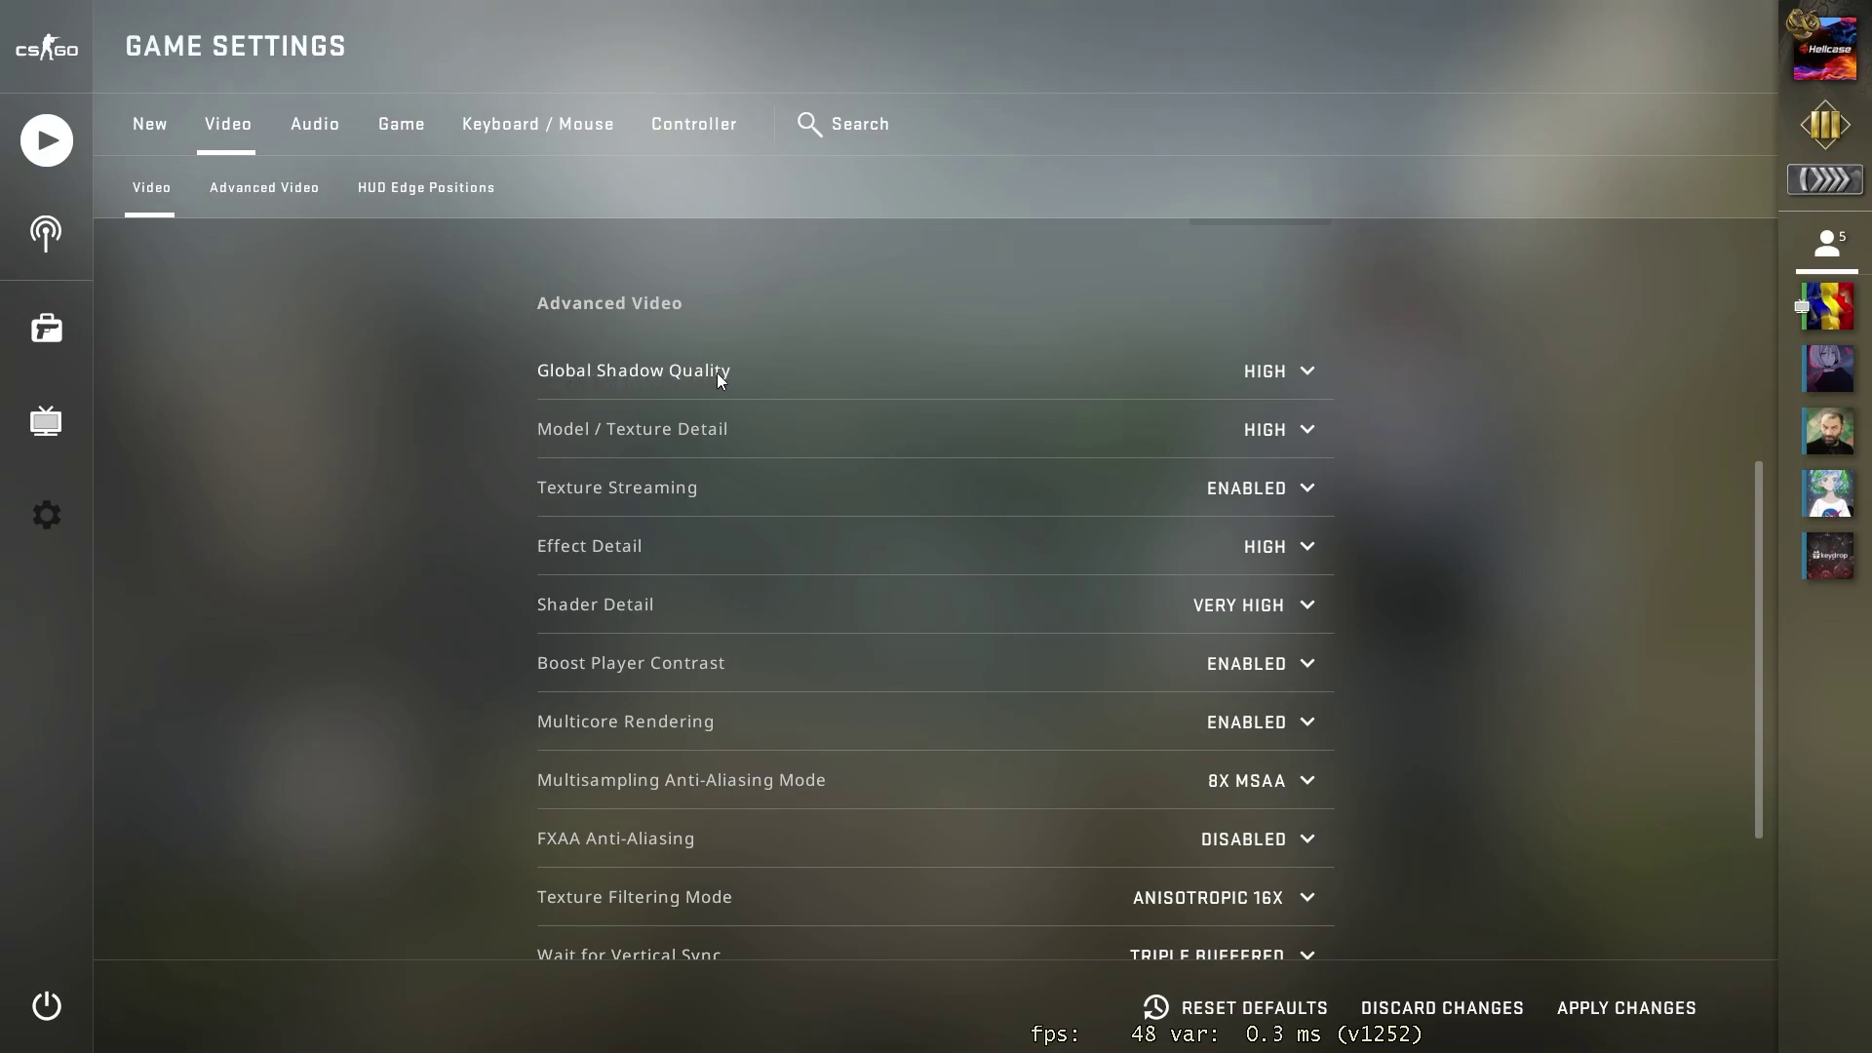
left_click(1285, 371)
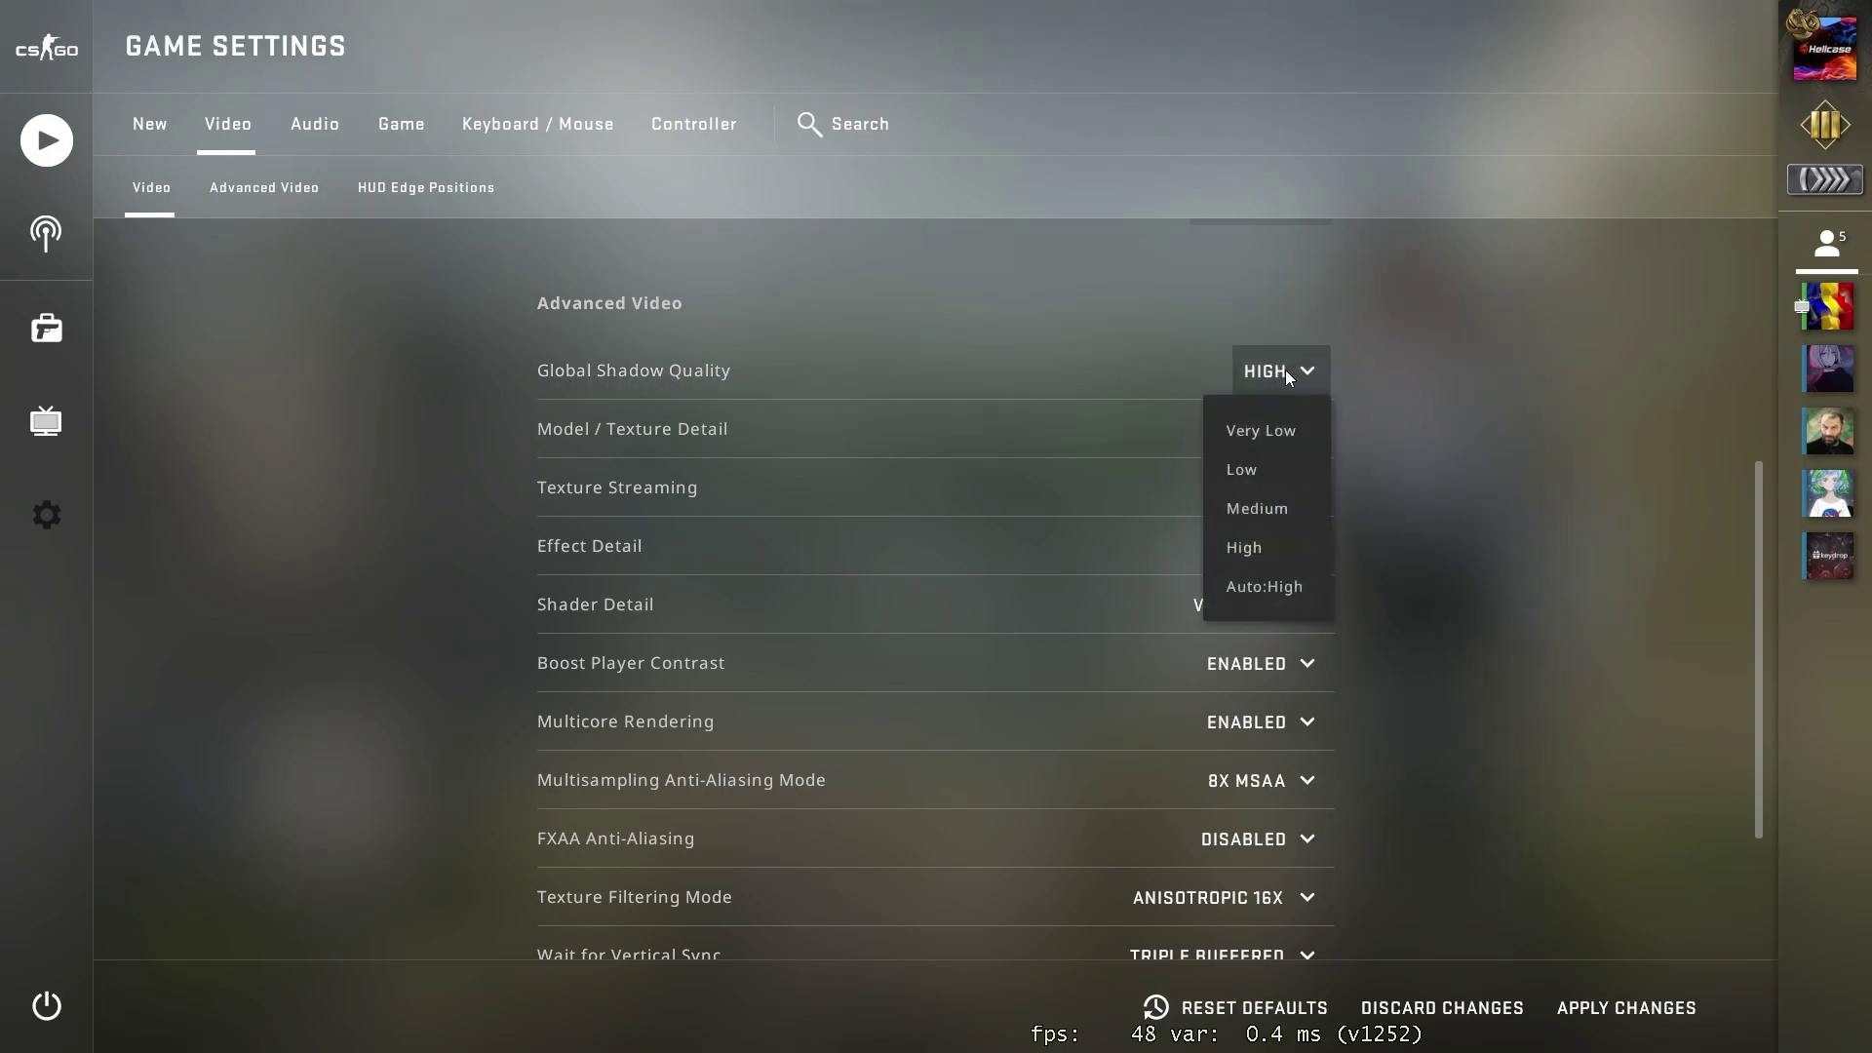
left_click(1254, 470)
left_click(1277, 430)
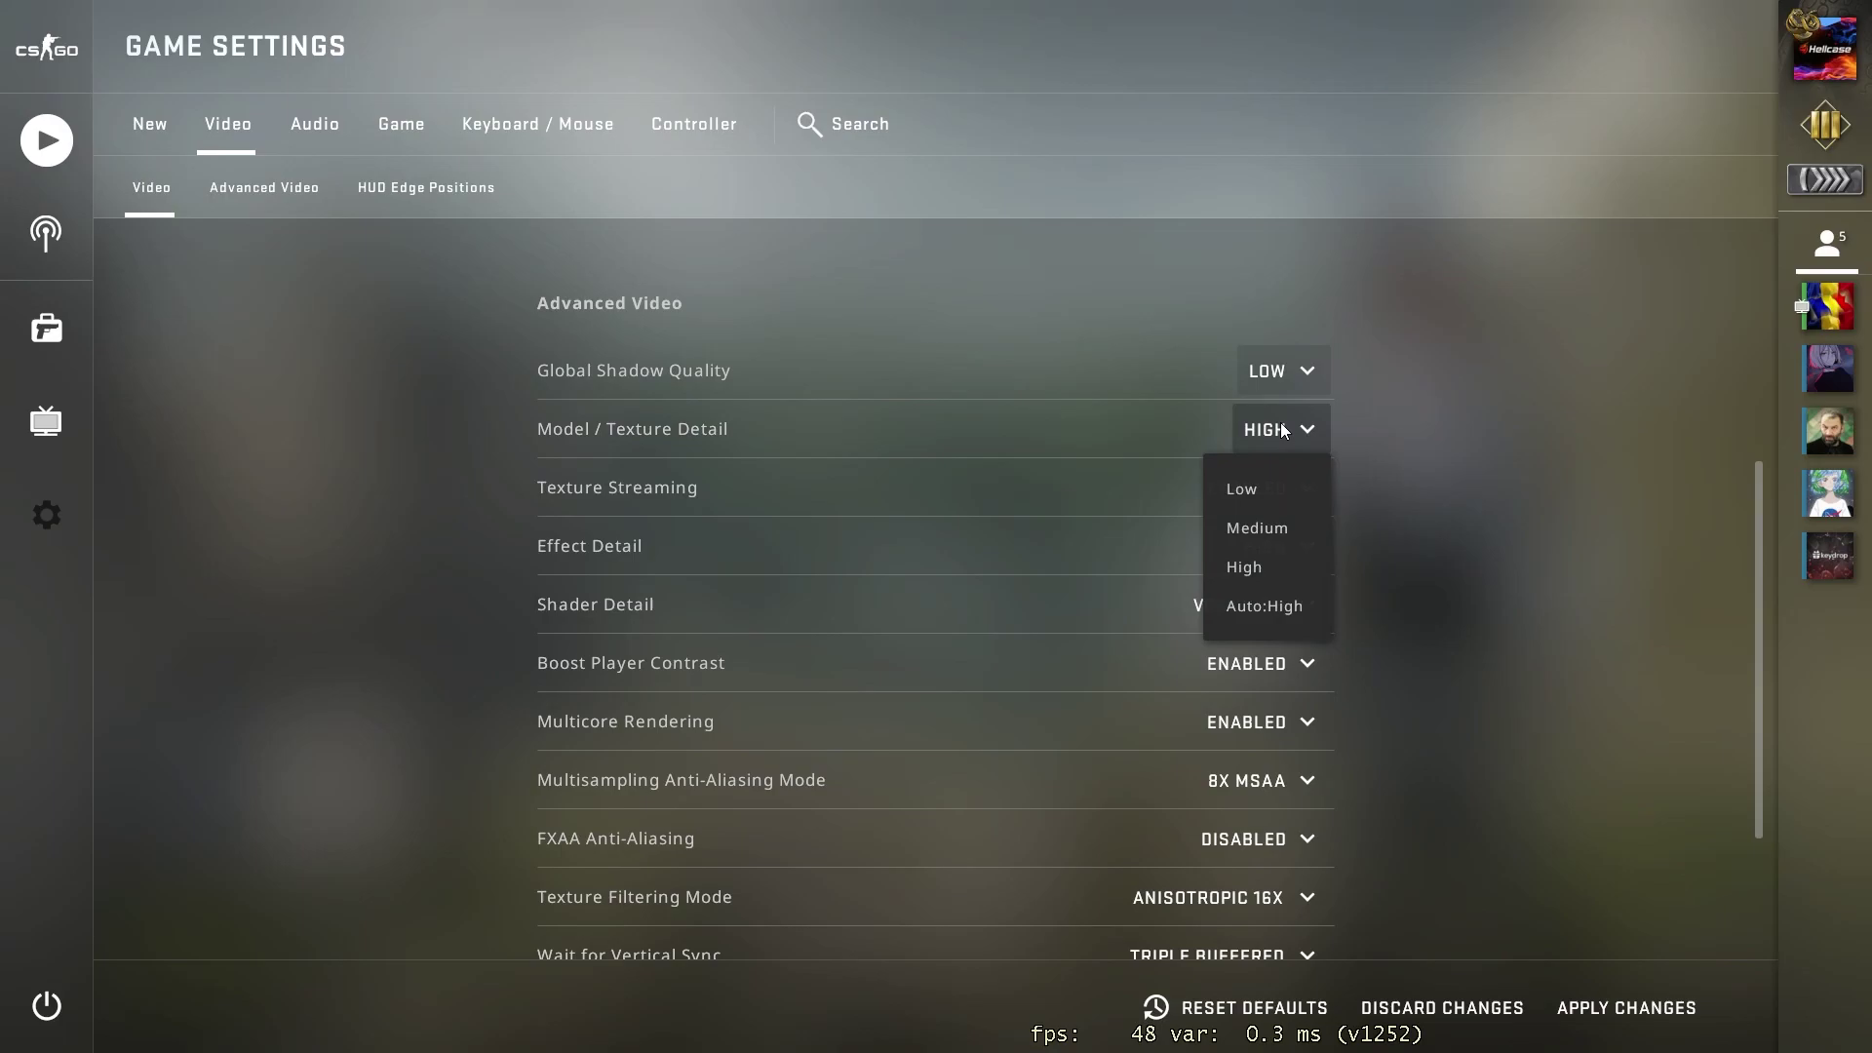
left_click(1267, 488)
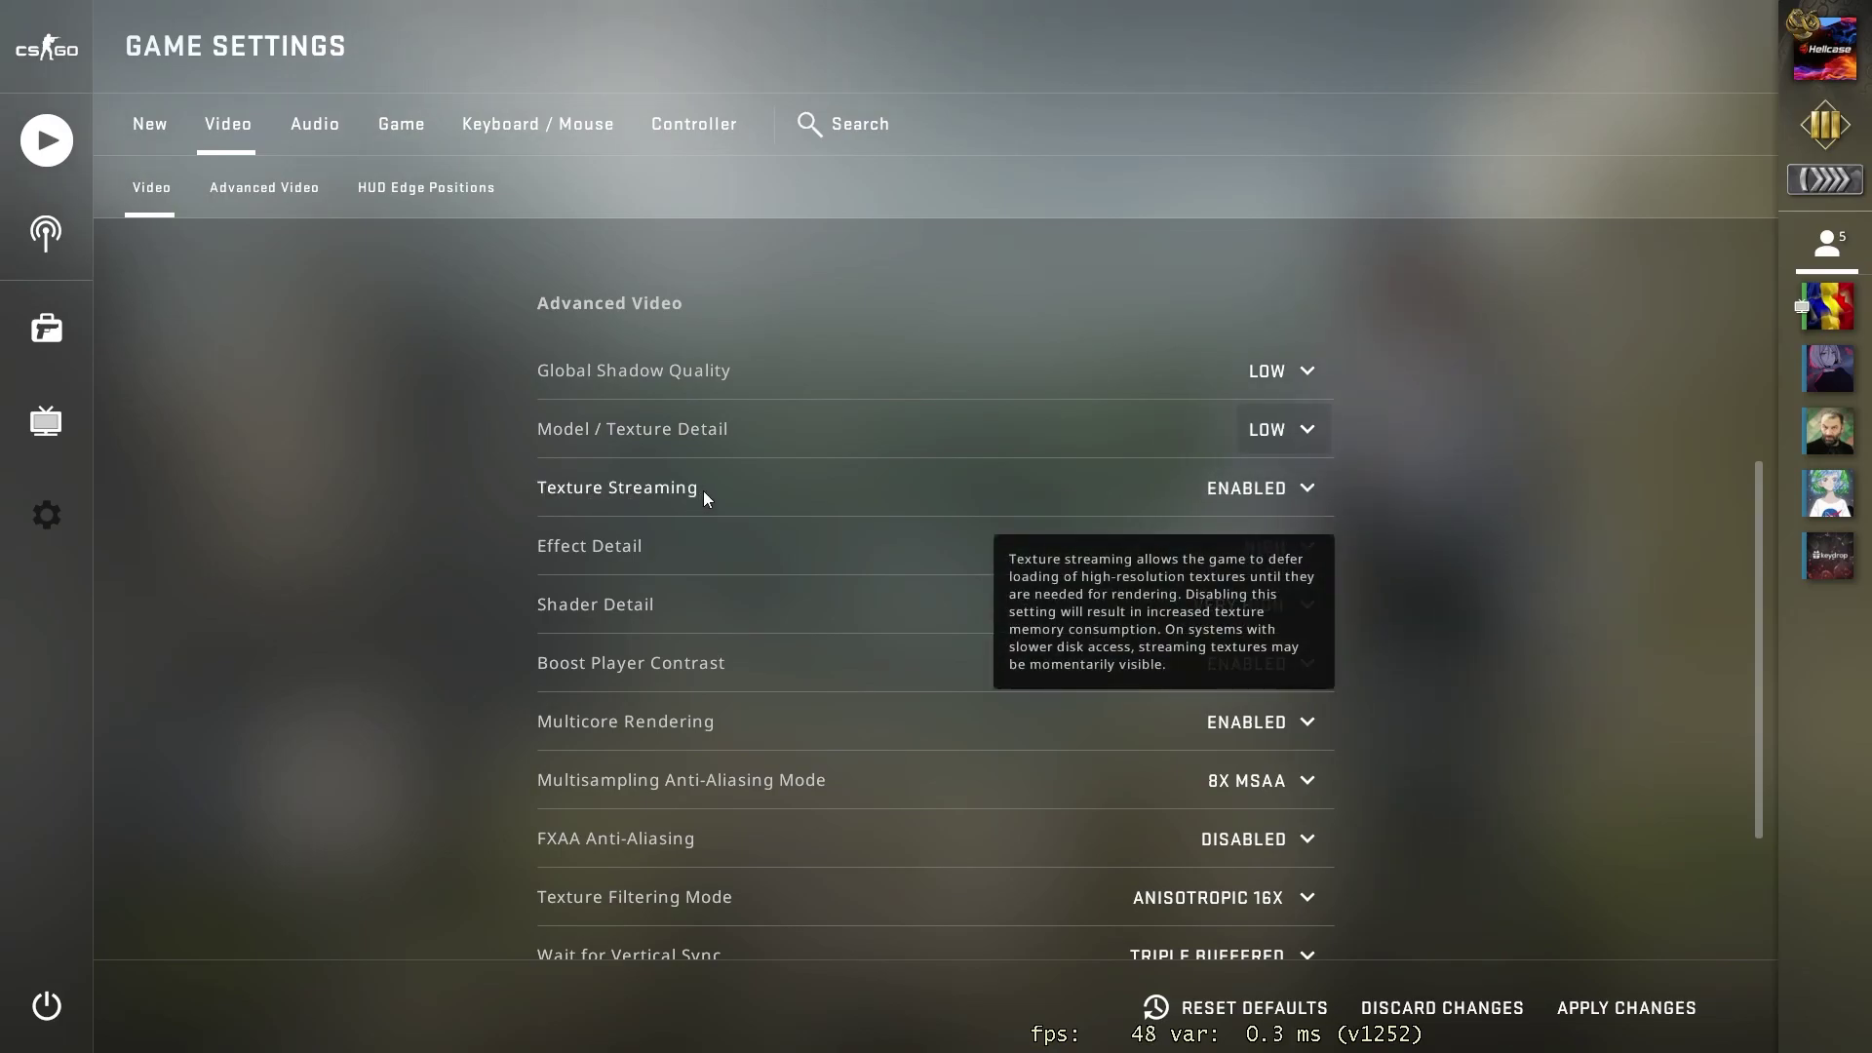
left_click(1272, 487)
left_click(1284, 546)
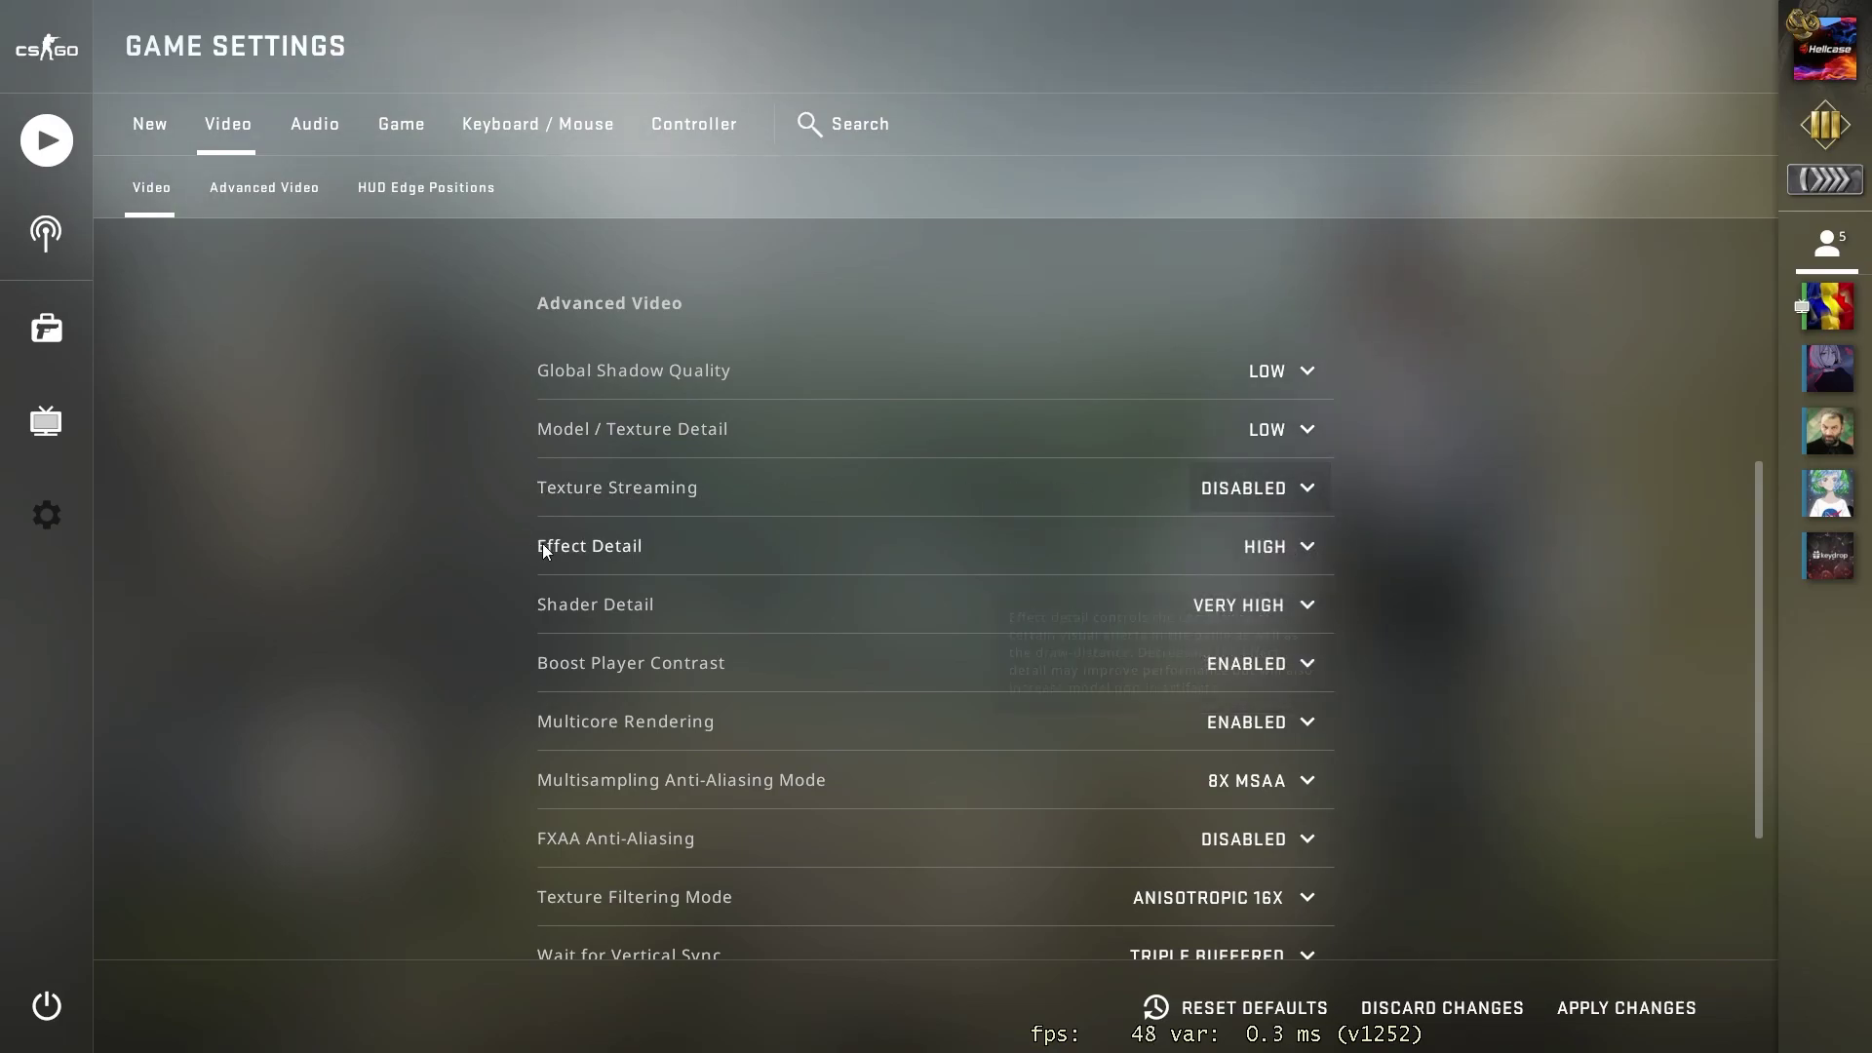
Step: Set Effect and Shader Detail to Low; disable Player Contrast, Multicore Rendering and MSAA
left_click(1270, 548)
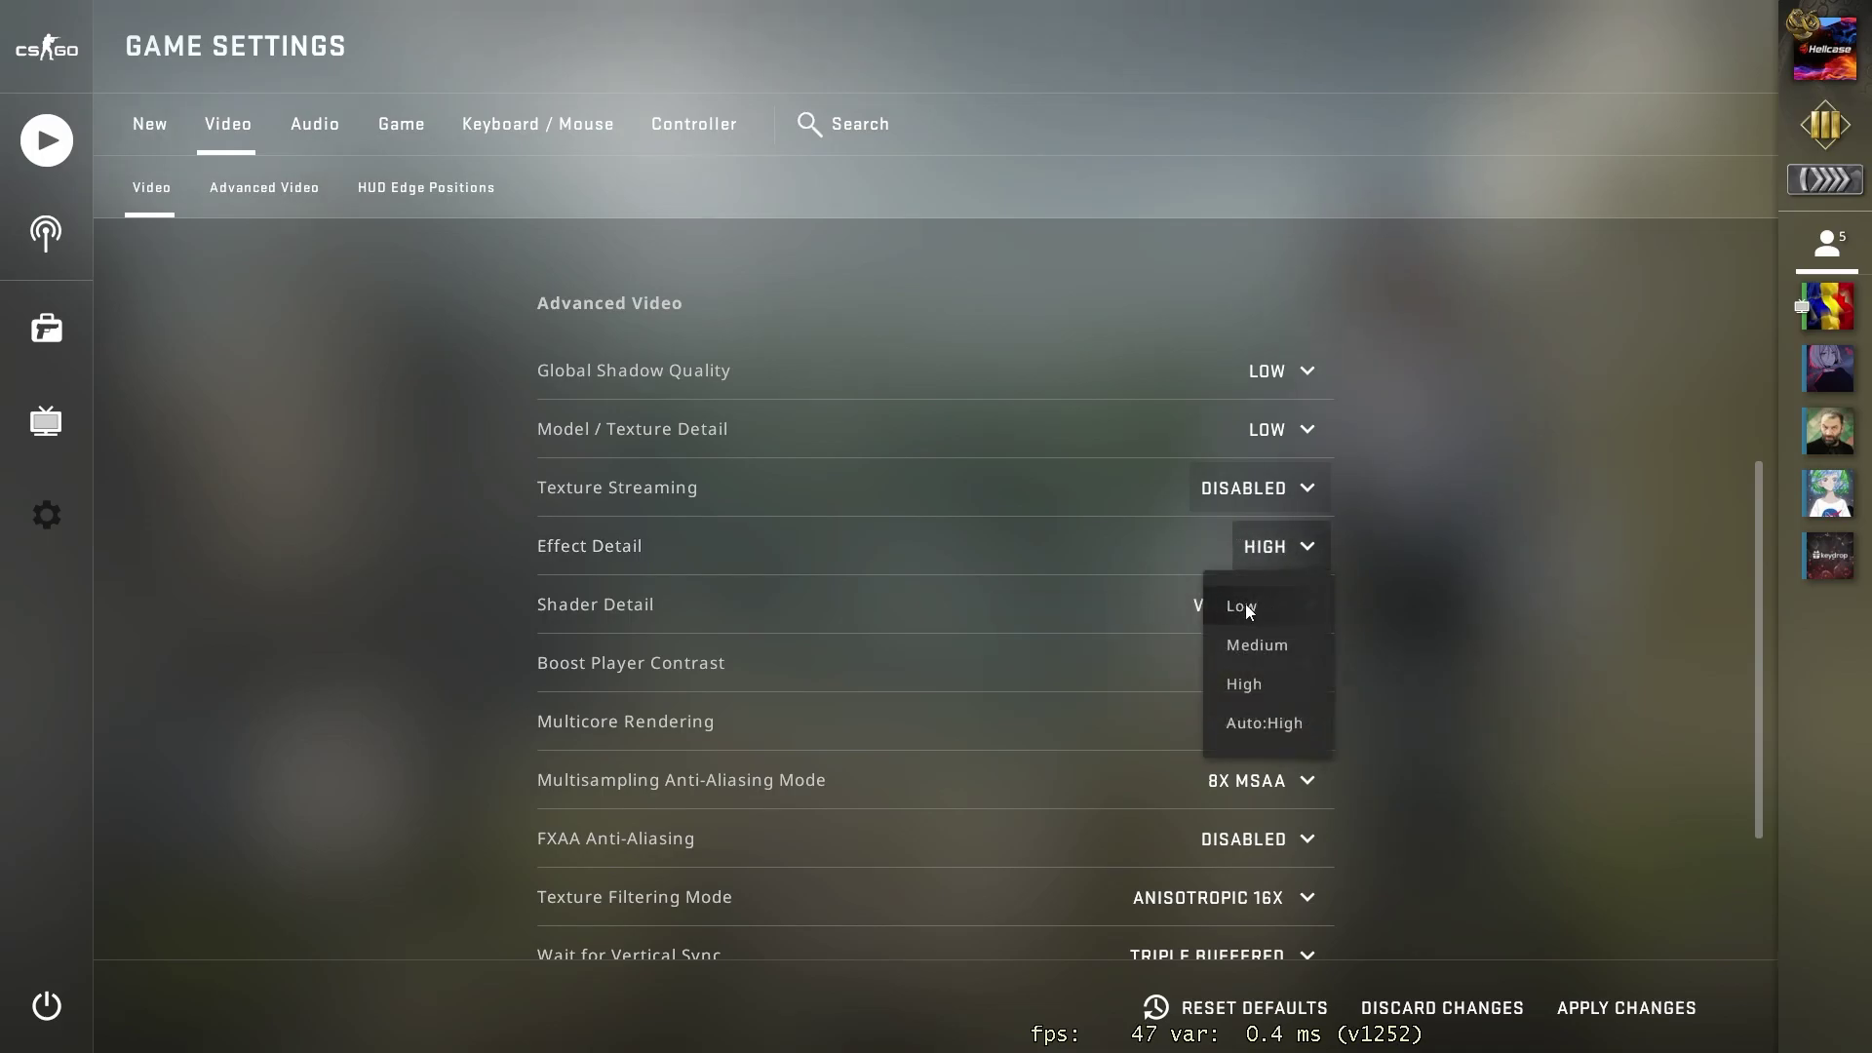
left_click(1244, 605)
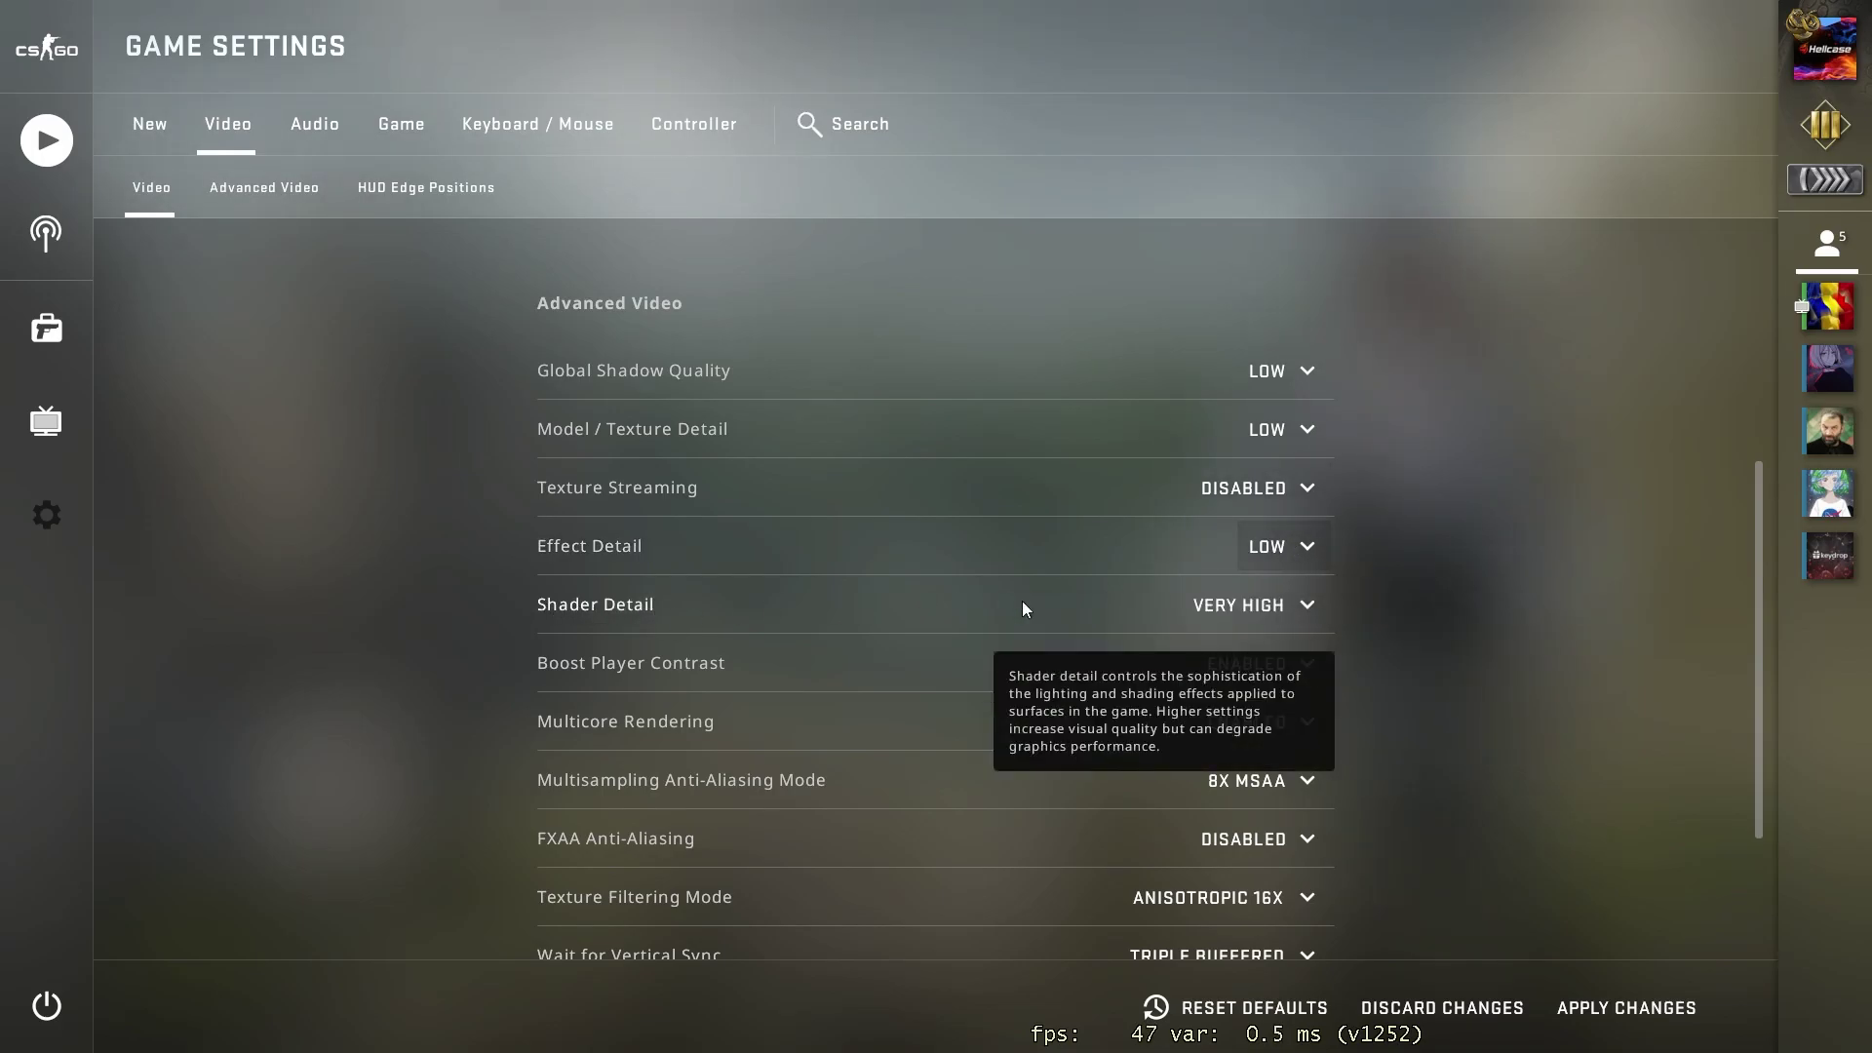
left_click(1279, 605)
left_click(1236, 660)
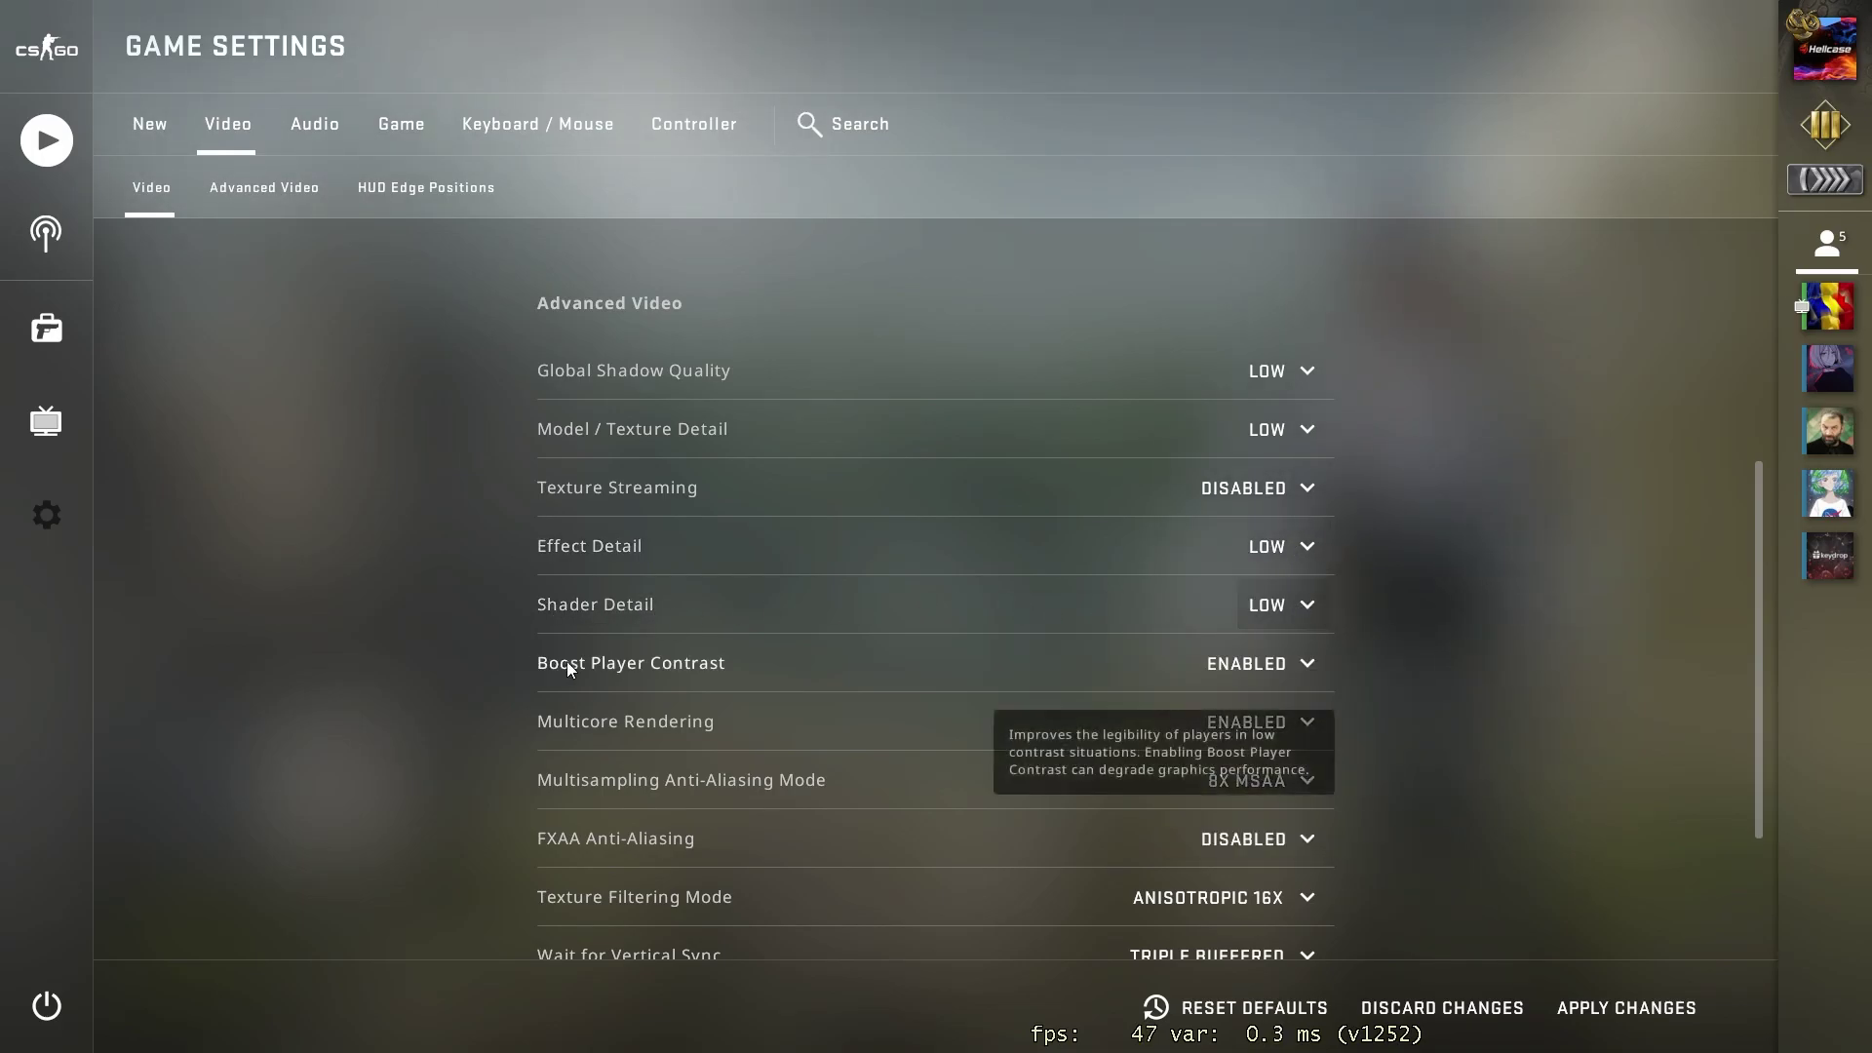
left_click(1242, 663)
left_click(1267, 719)
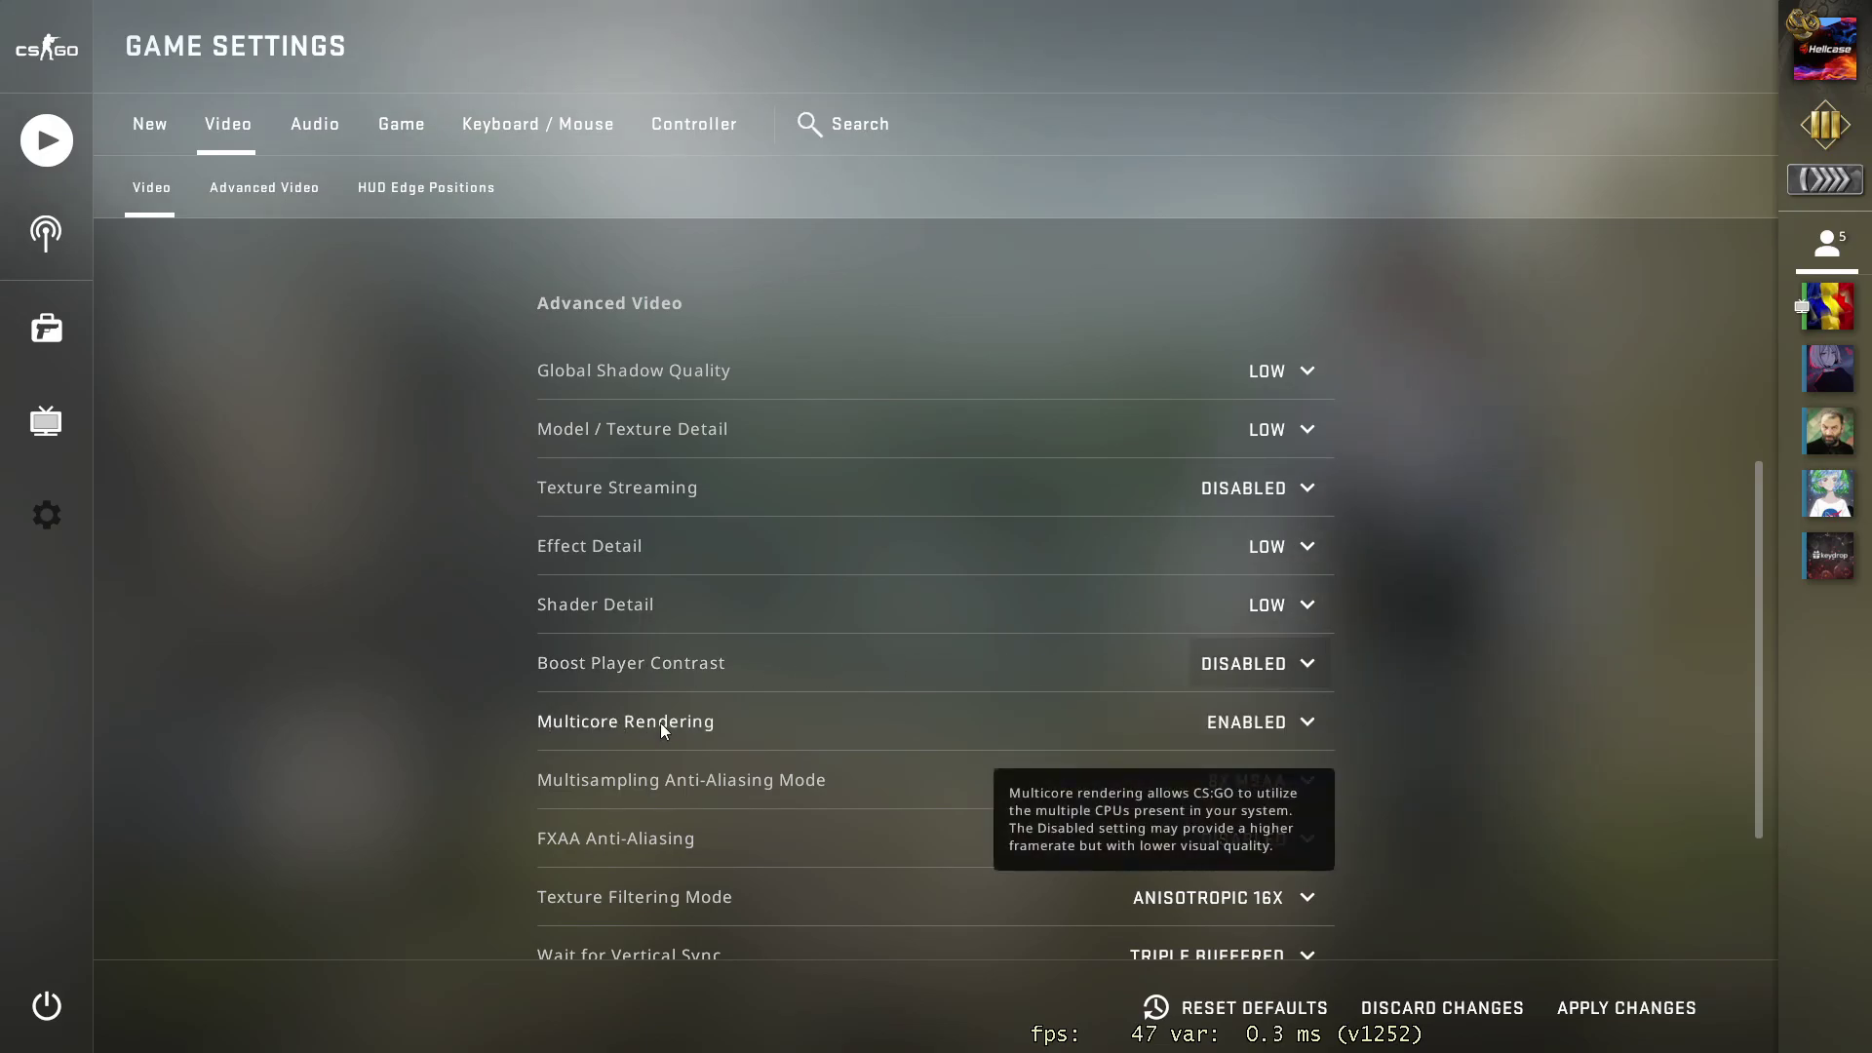
left_click(1258, 721)
left_click(1267, 766)
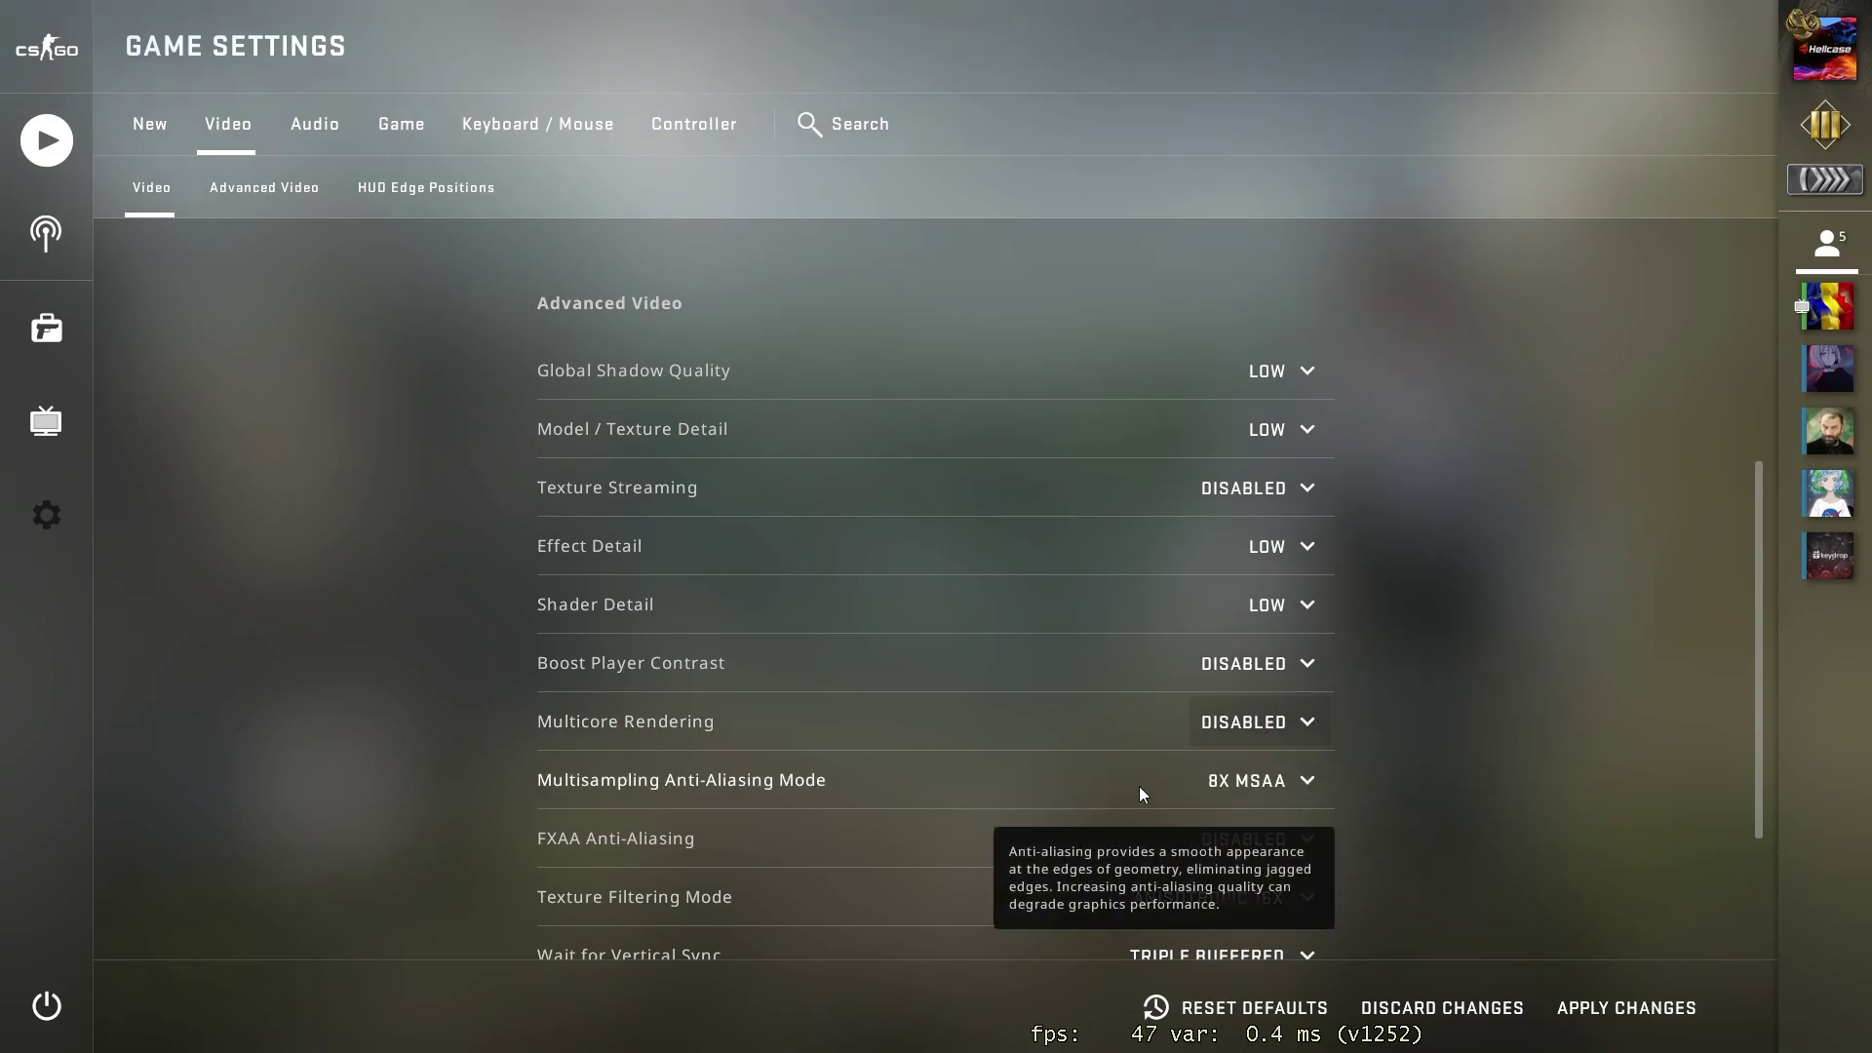
left_click(1262, 780)
left_click(1254, 834)
Step: Keep FXAA disabled, set Texture Filtering to Bilinear and turn off vertical sync
scroll(536, 618, "down", 3)
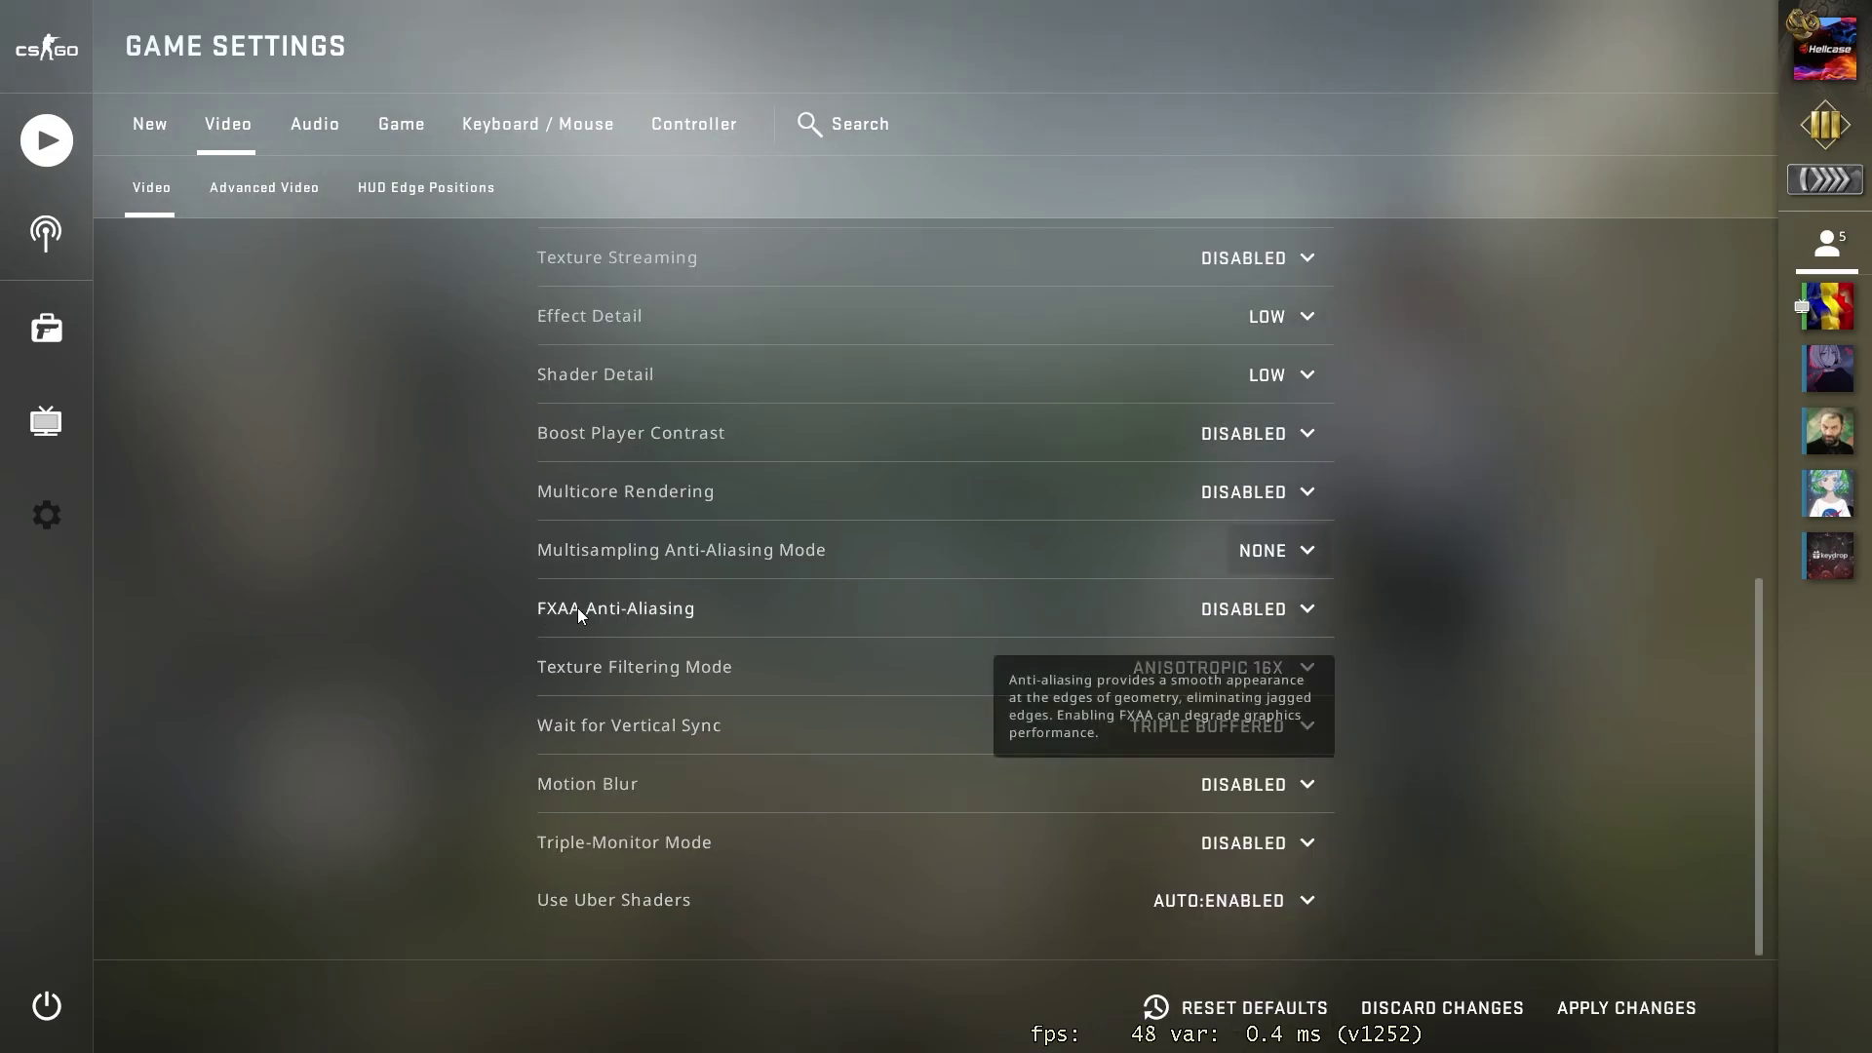
left_click(1250, 607)
mouse_move(635, 666)
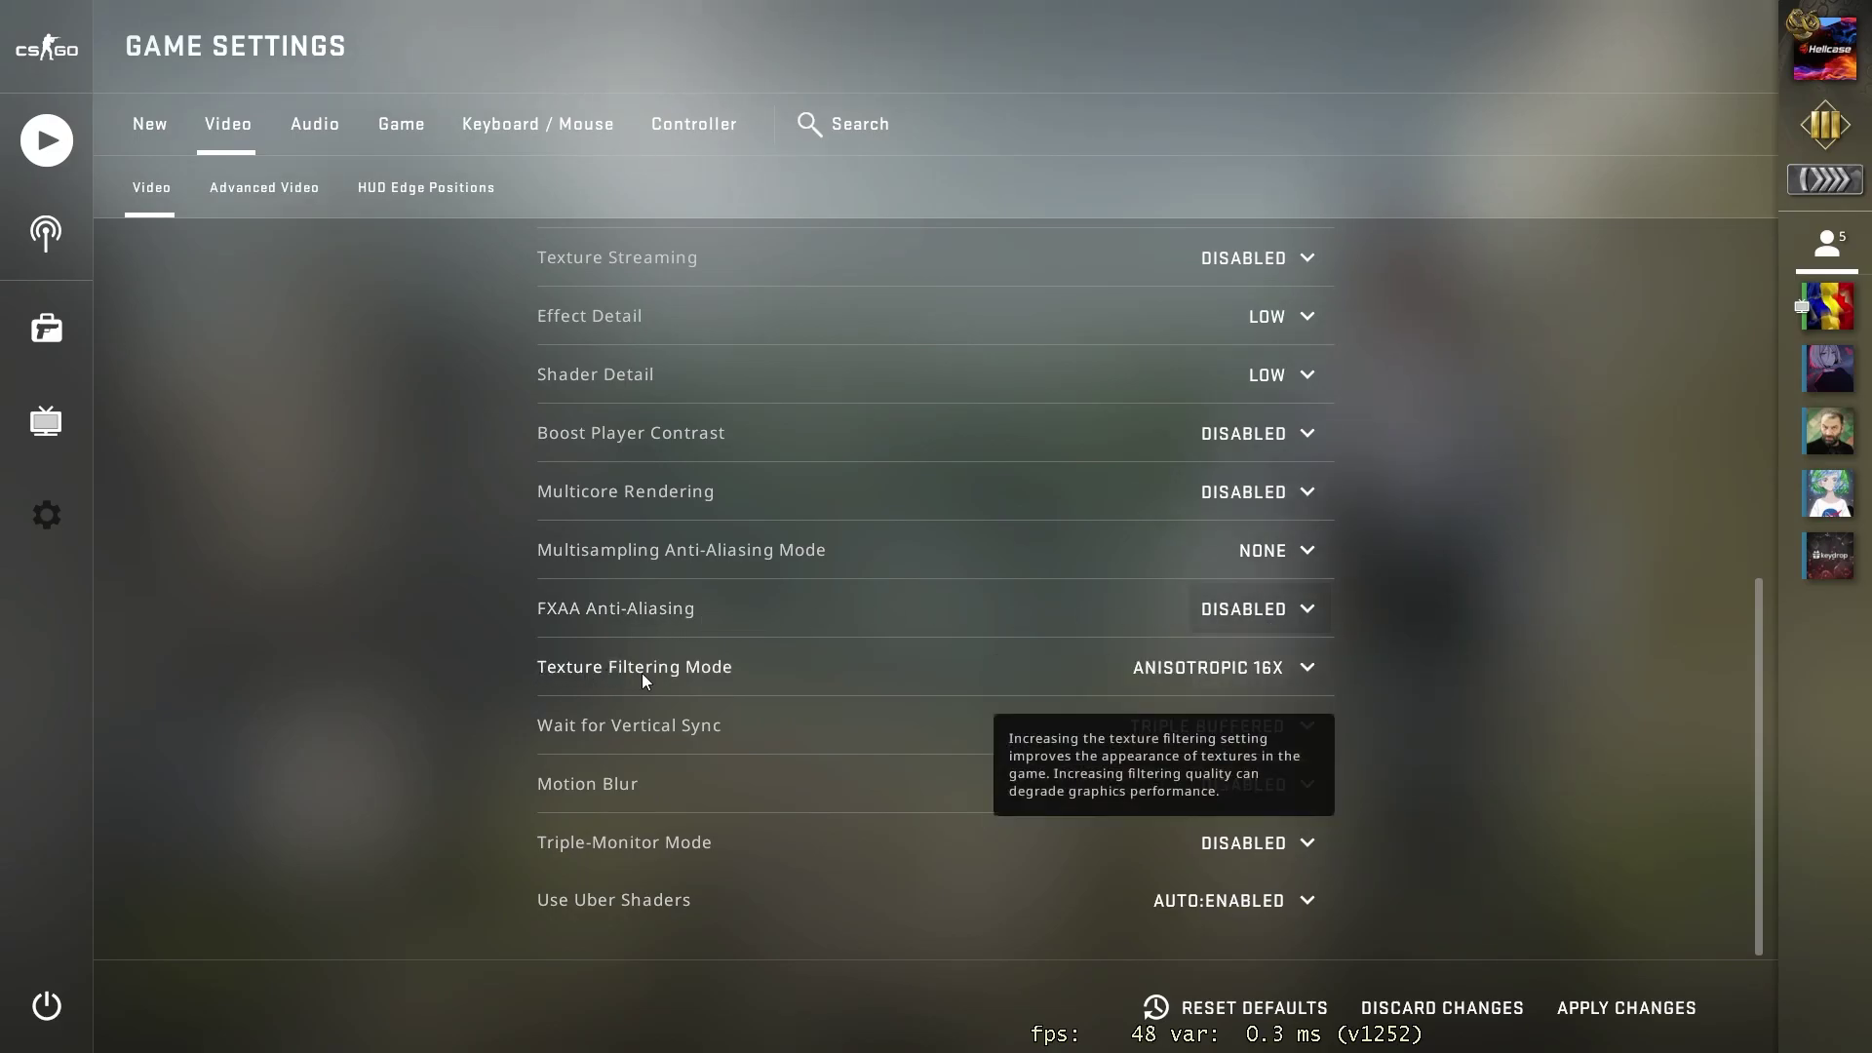
left_click(1268, 668)
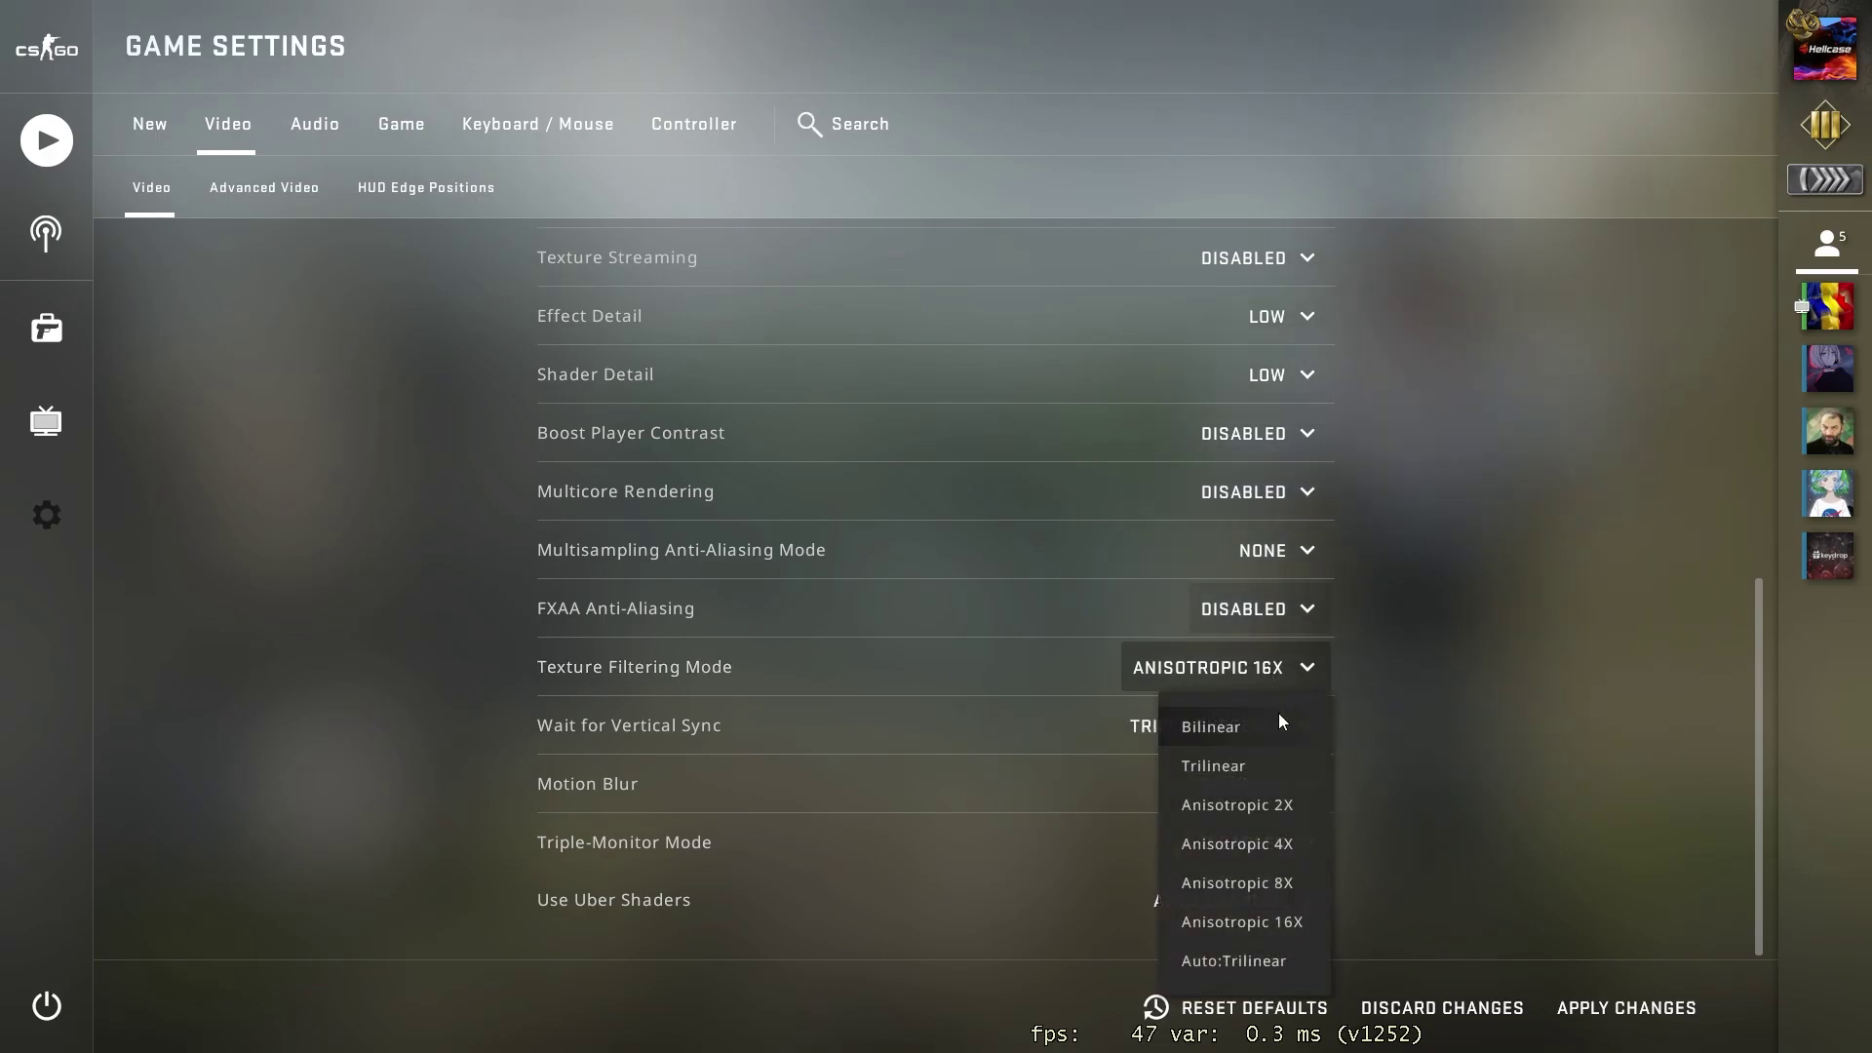
left_click(1276, 712)
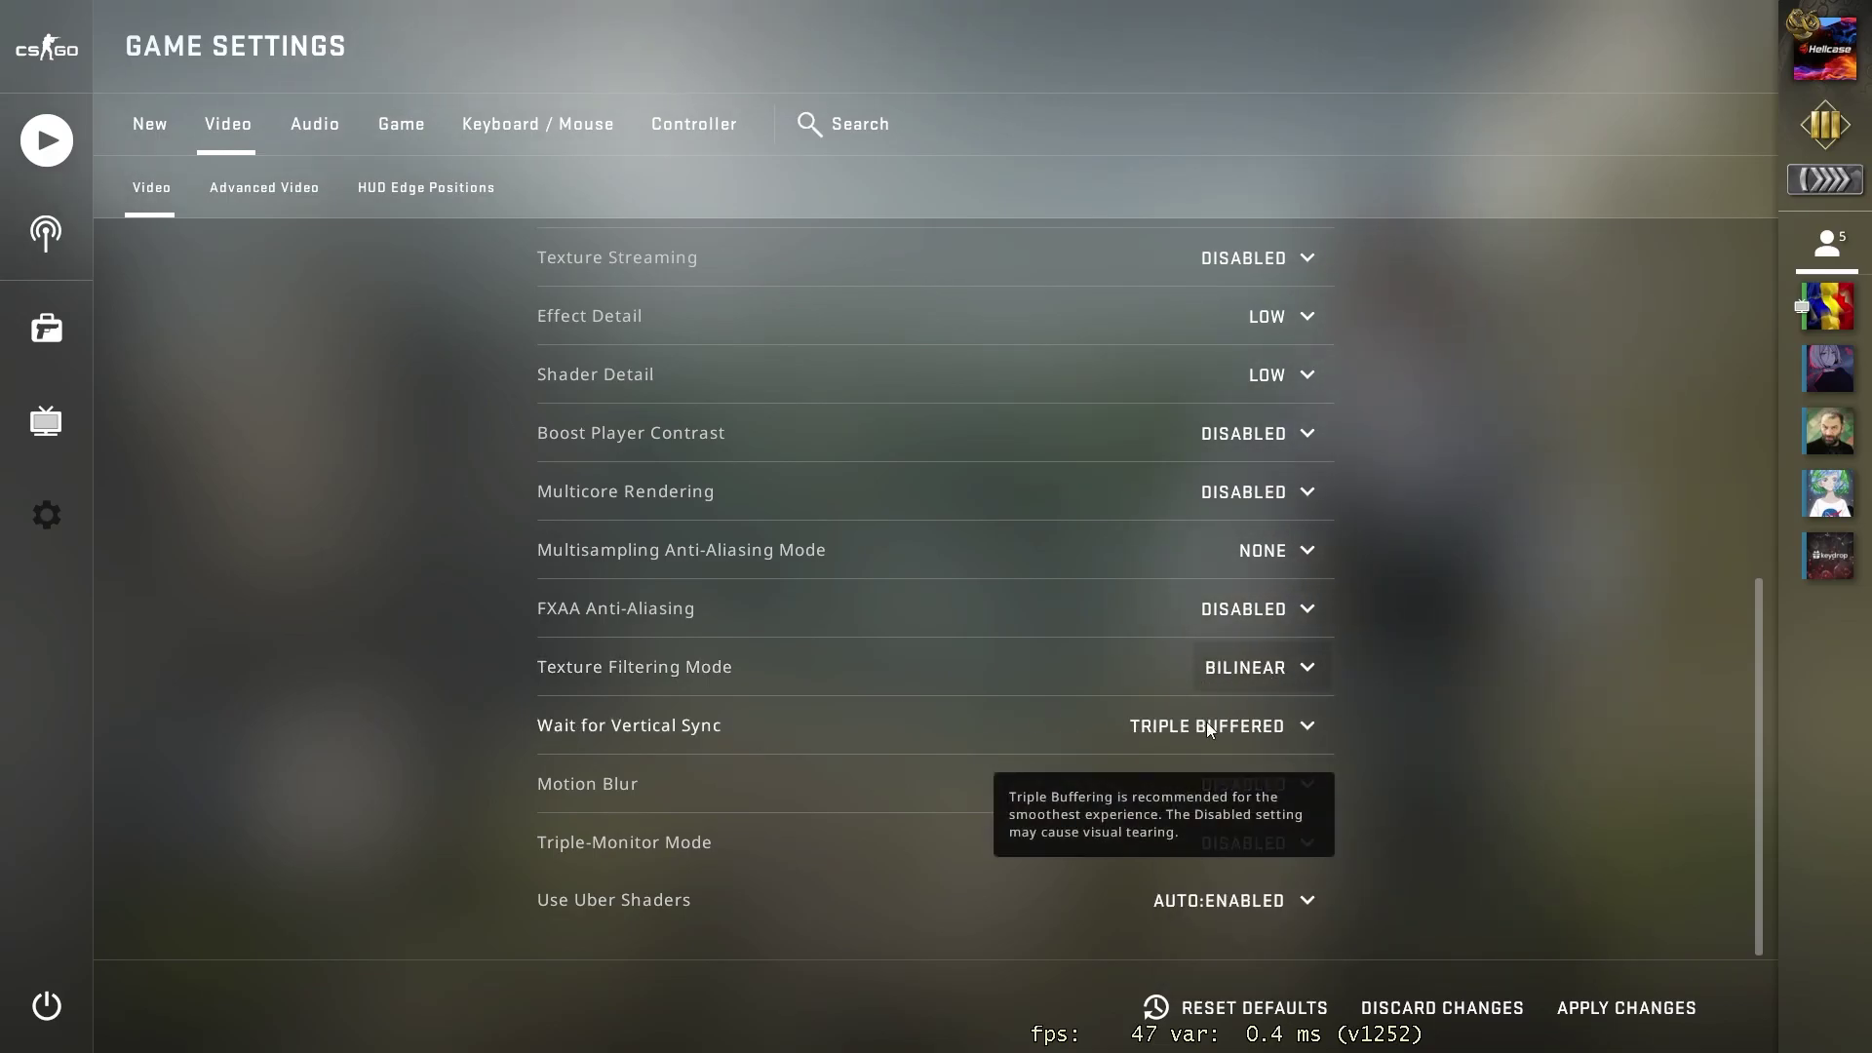
left_click(1268, 733)
left_click(1213, 784)
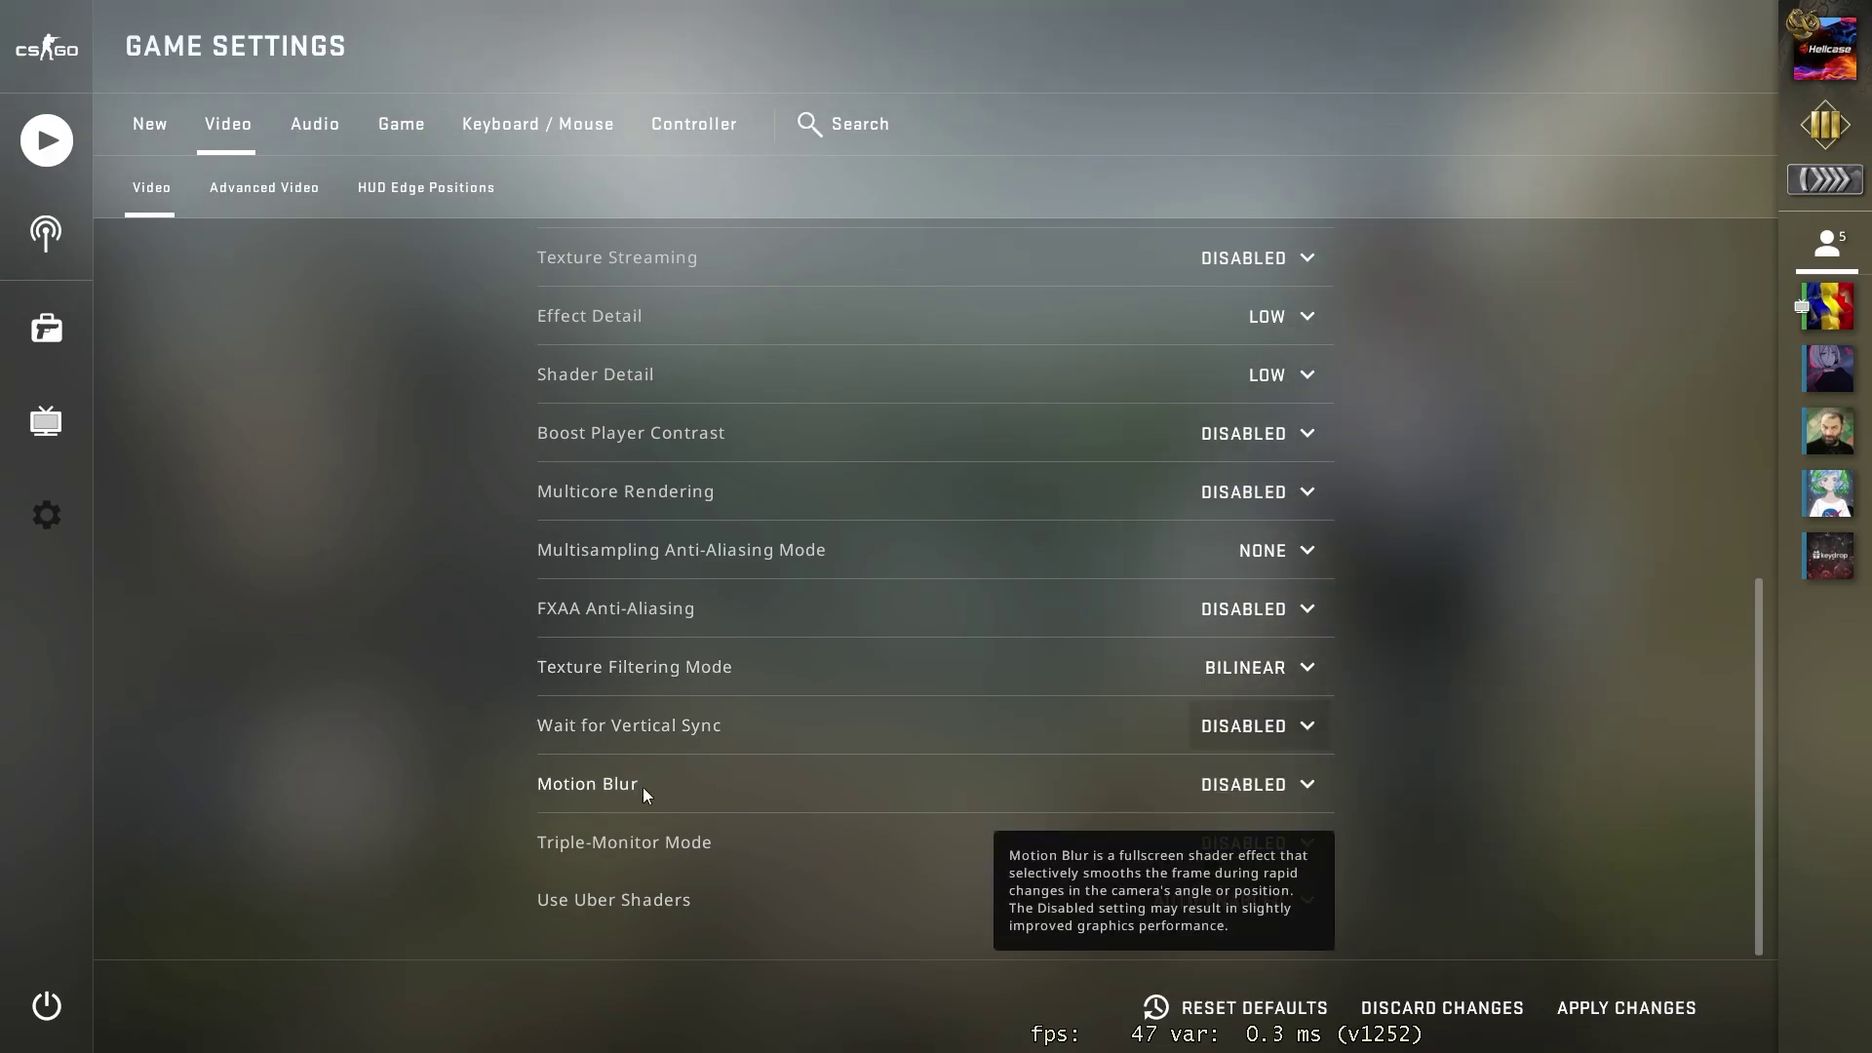
Step: Keep Motion Blur and Triple-Monitor disabled, turn off Uber Shaders, and apply changes
left_click(1260, 786)
left_click(1280, 840)
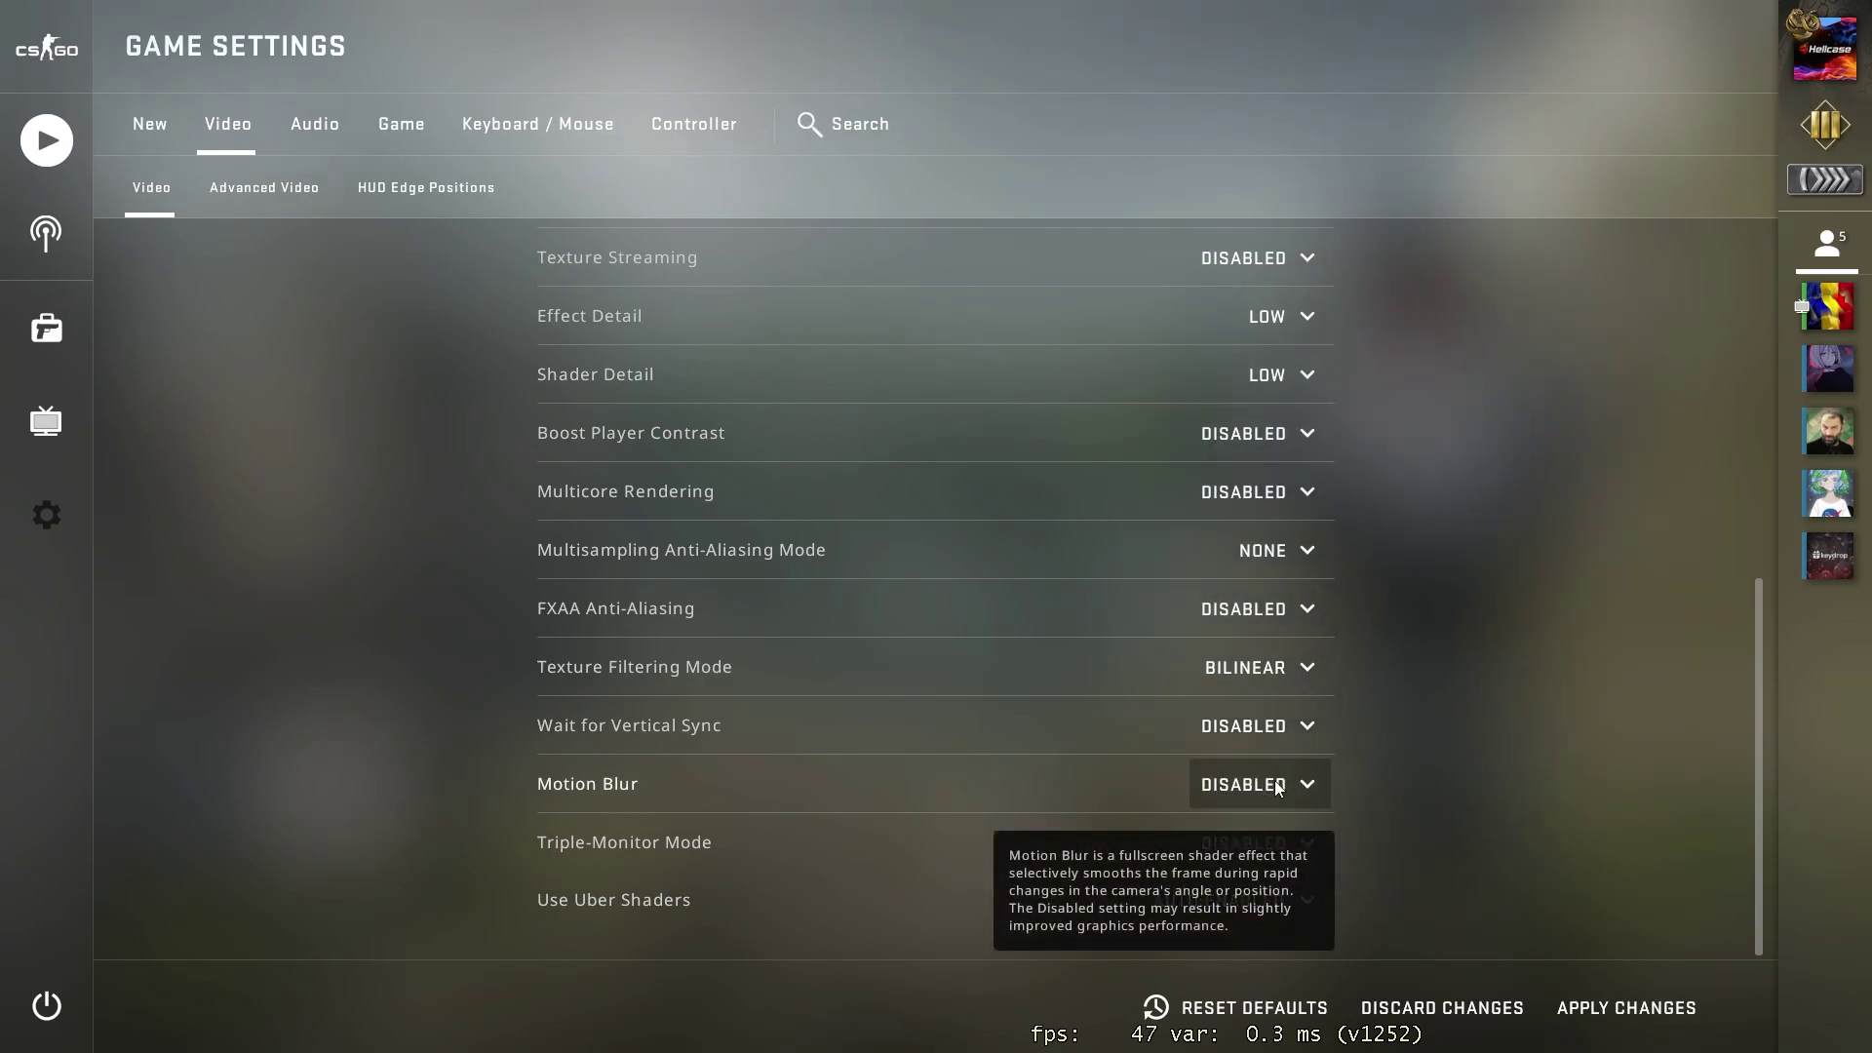
left_click(1252, 842)
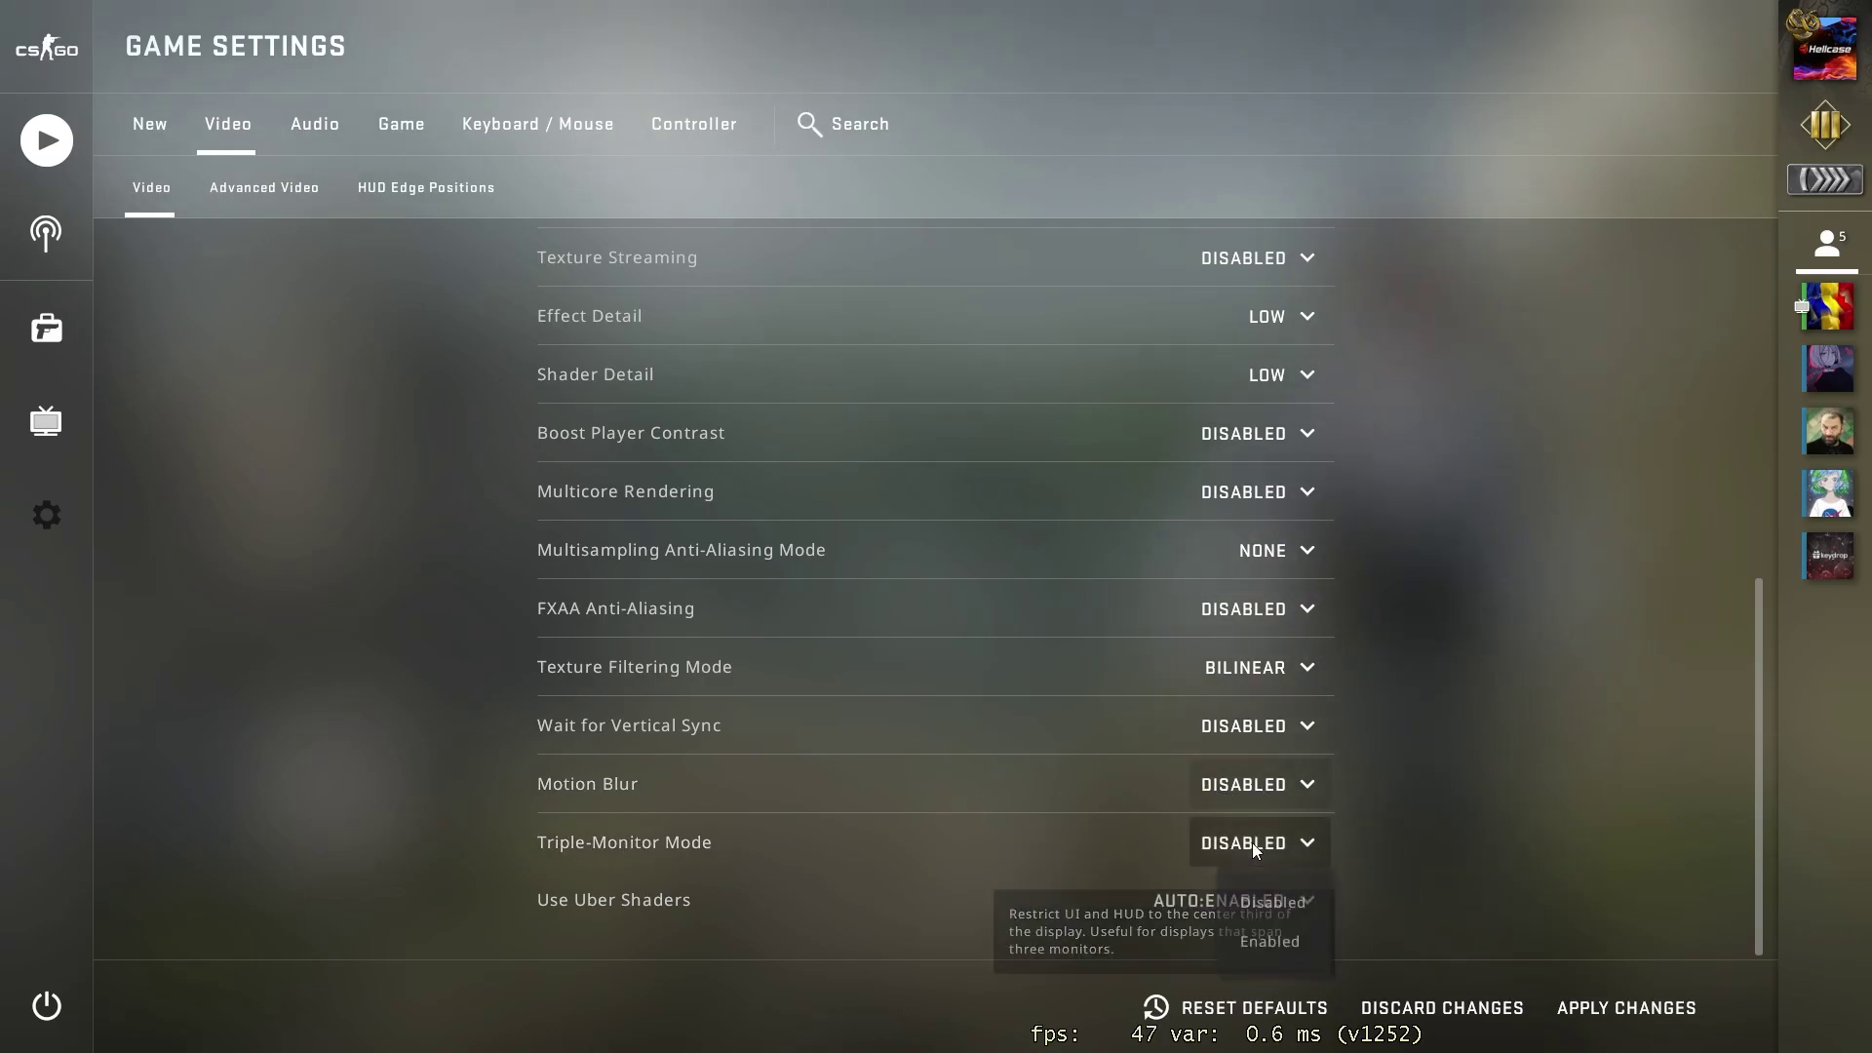
left_click(1269, 901)
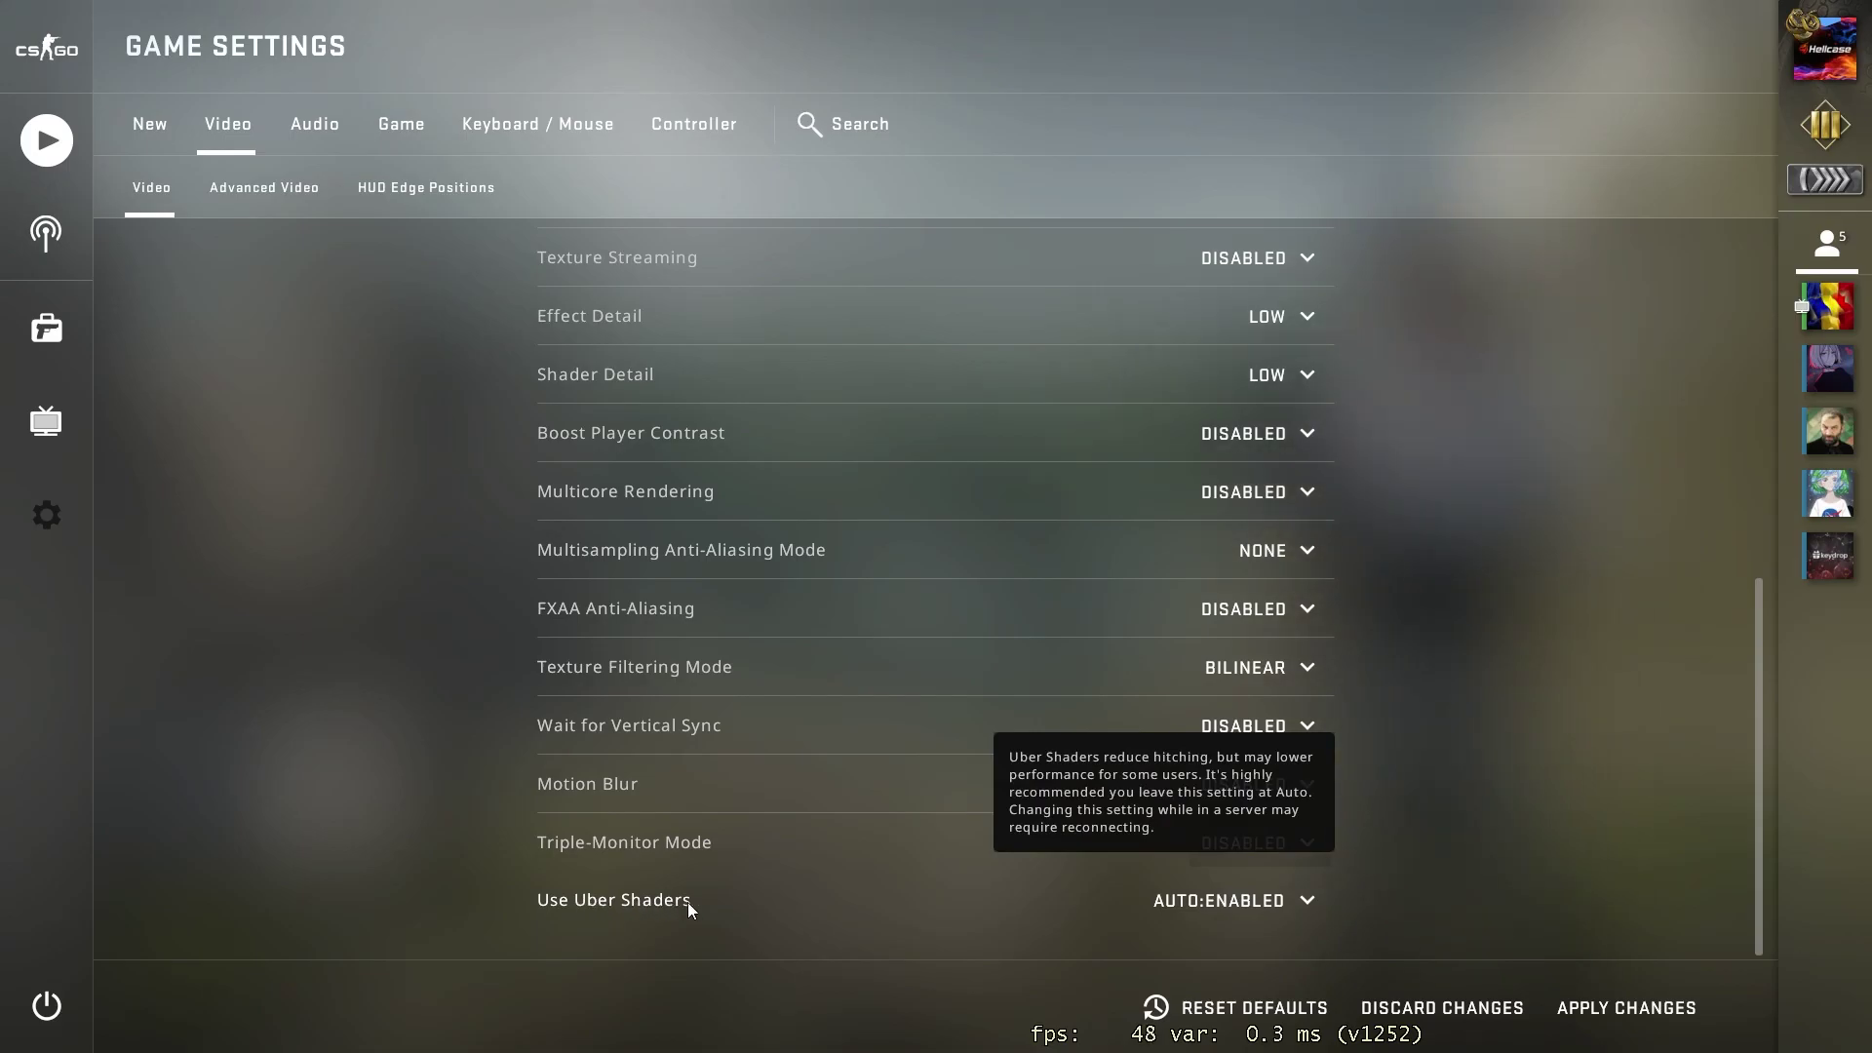
left_click(1246, 900)
left_click(1253, 761)
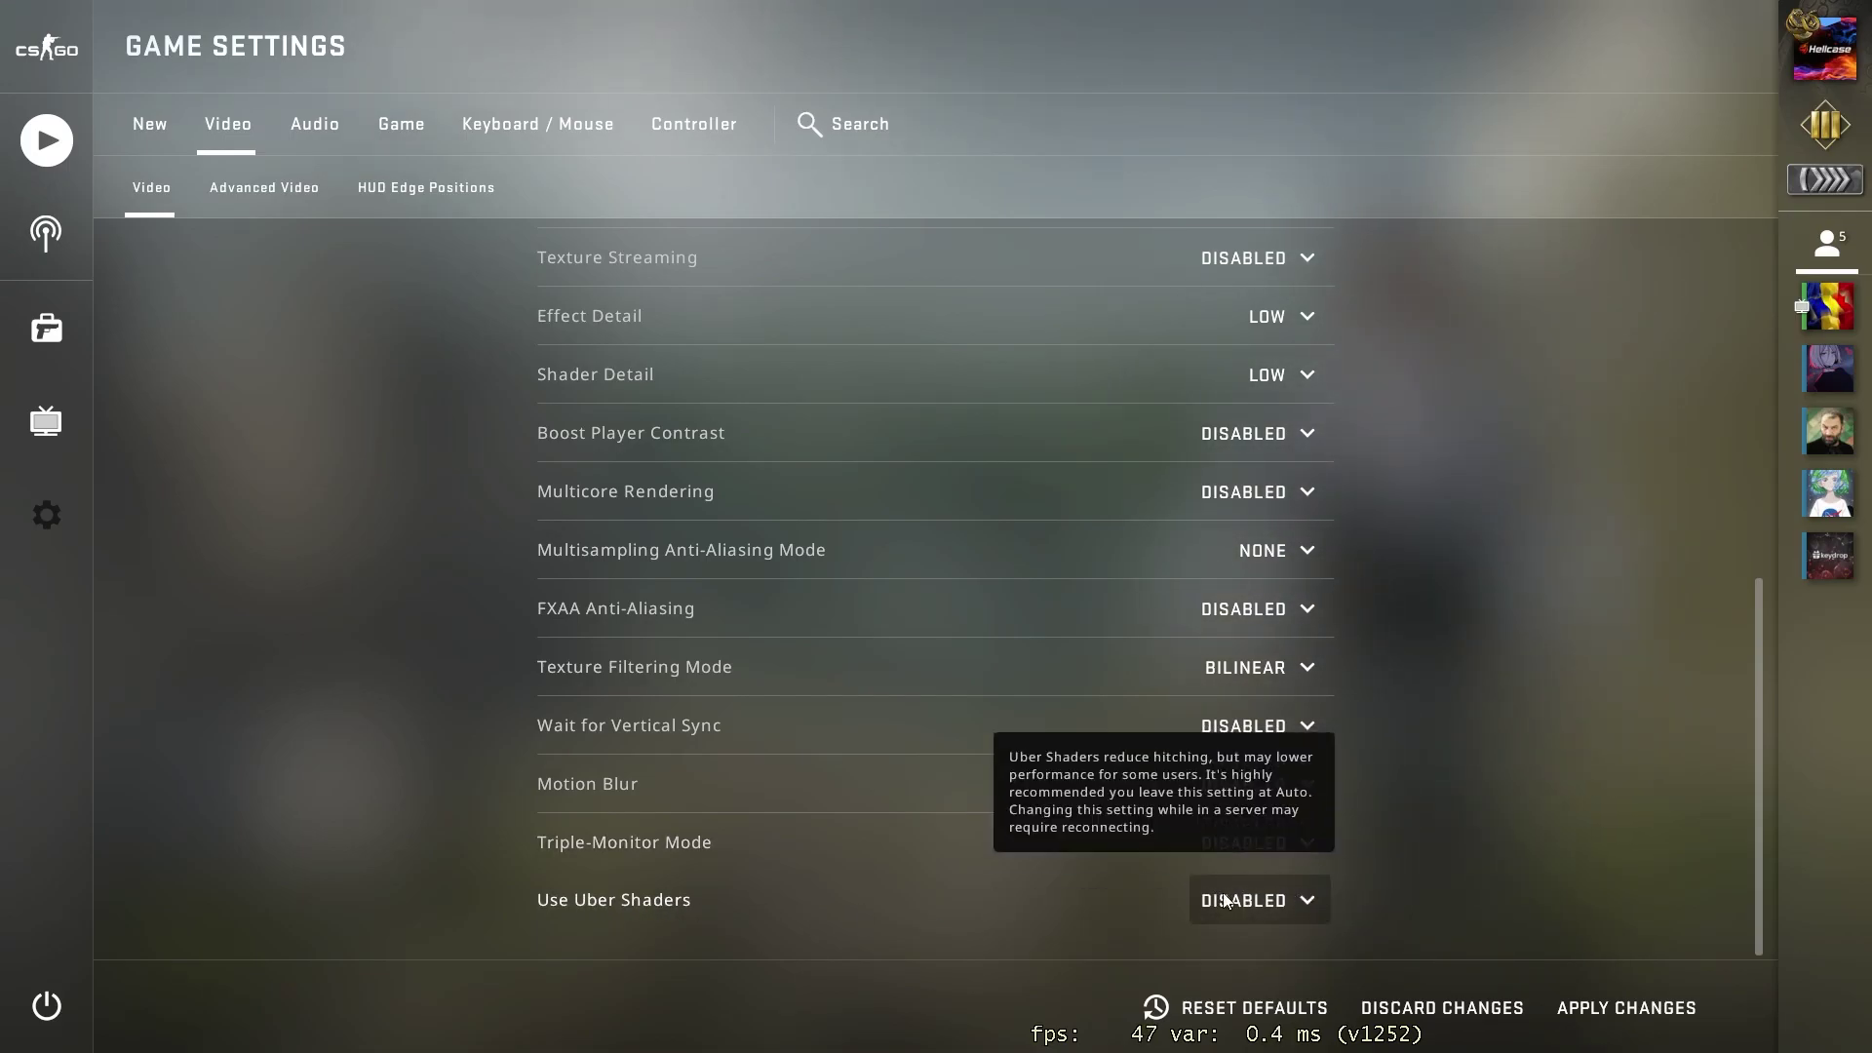
left_click(1599, 1007)
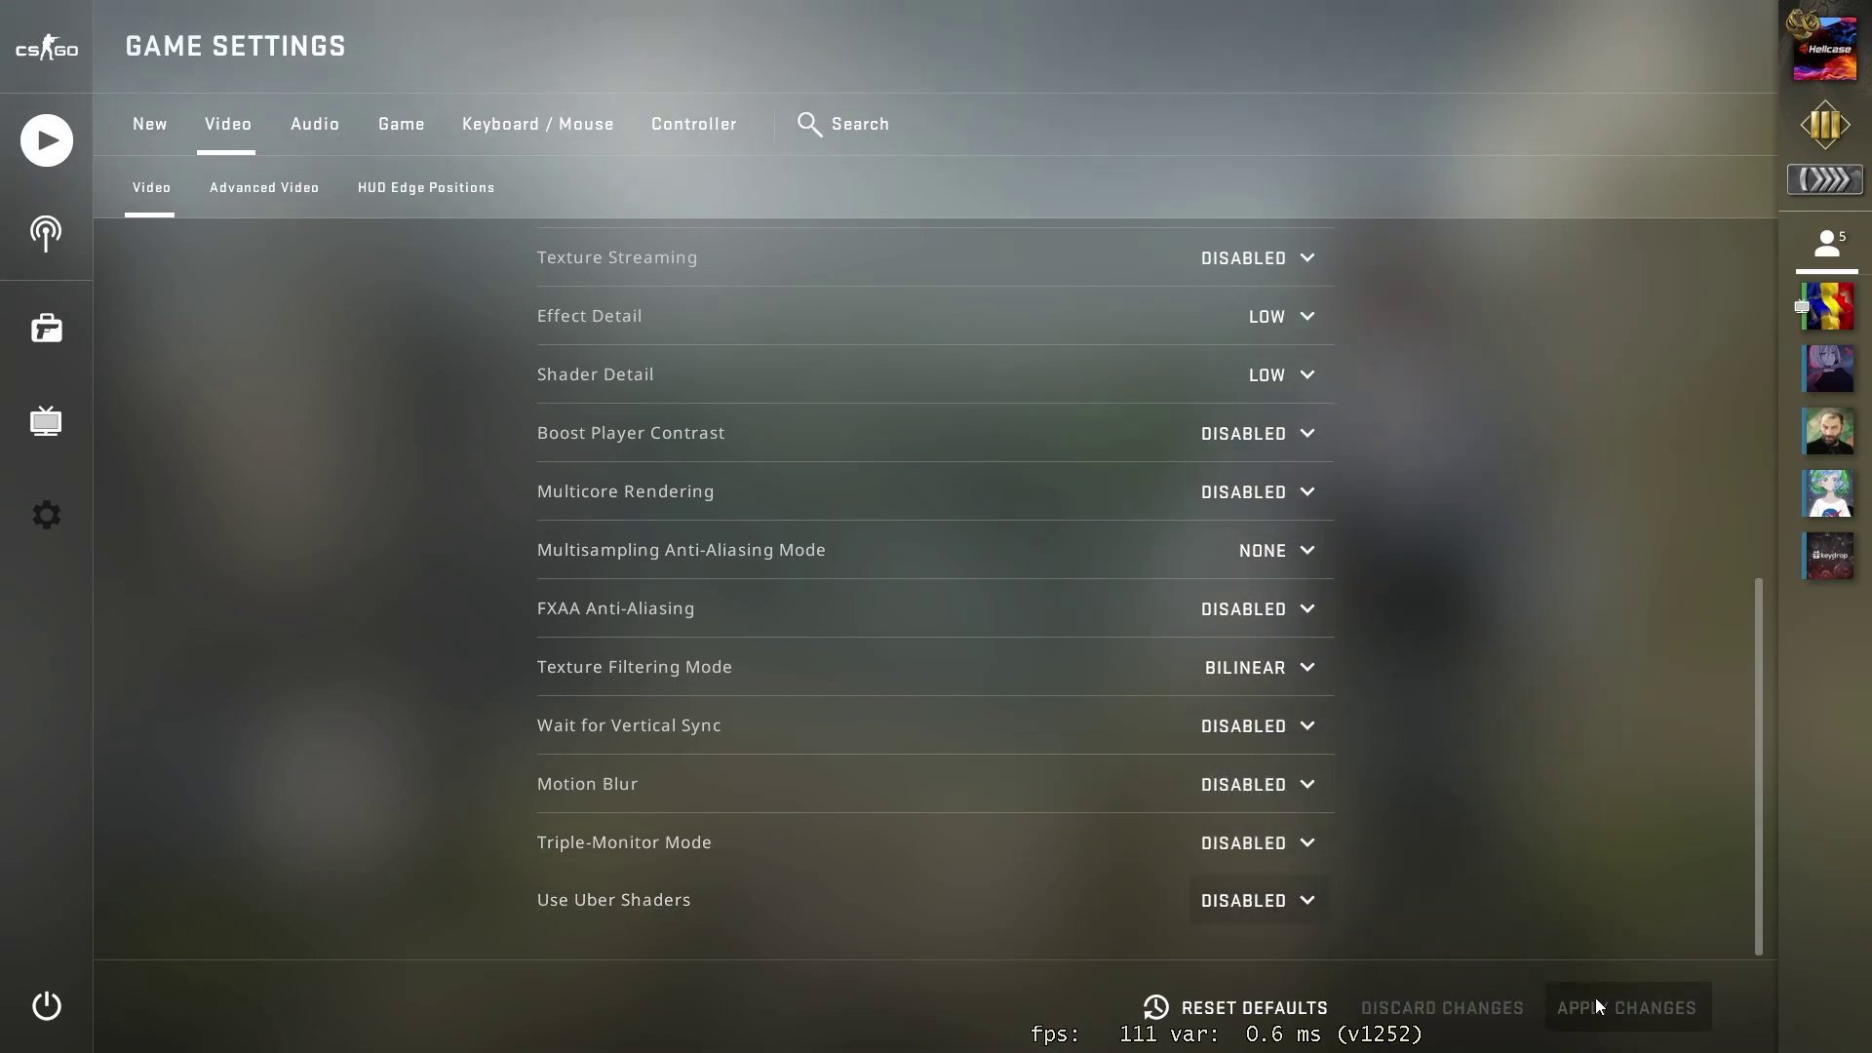